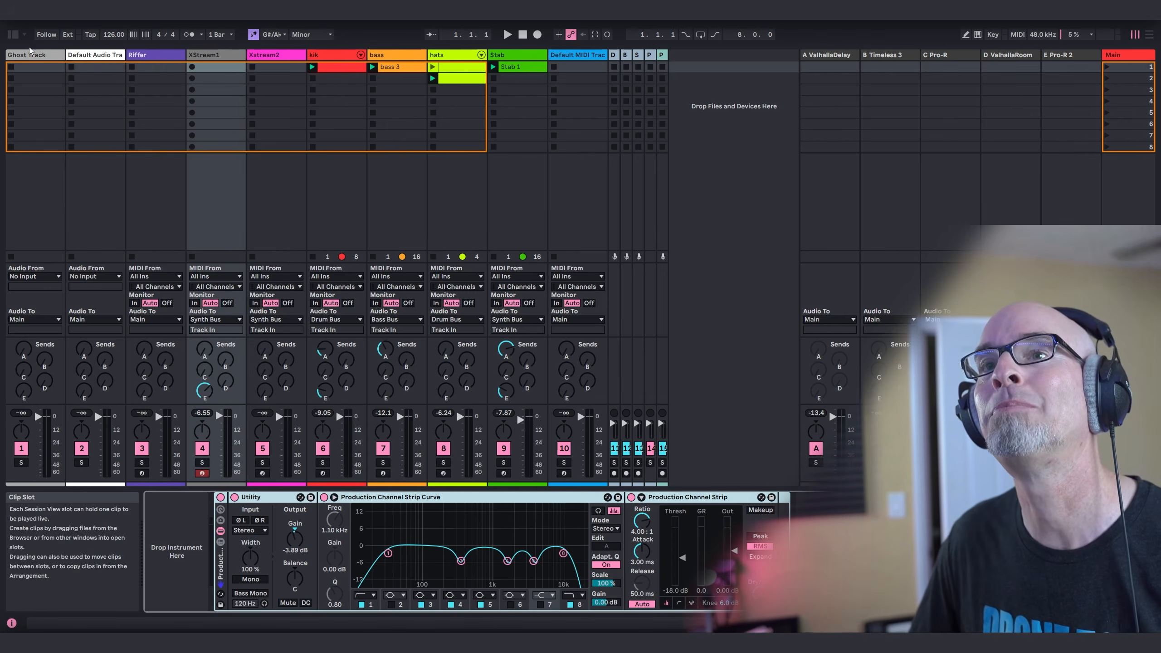
# - Load the HALion Sonic instrument from the Main Synths collection onto the XStream1 track and hide the browser
pyautogui.click(12, 35)
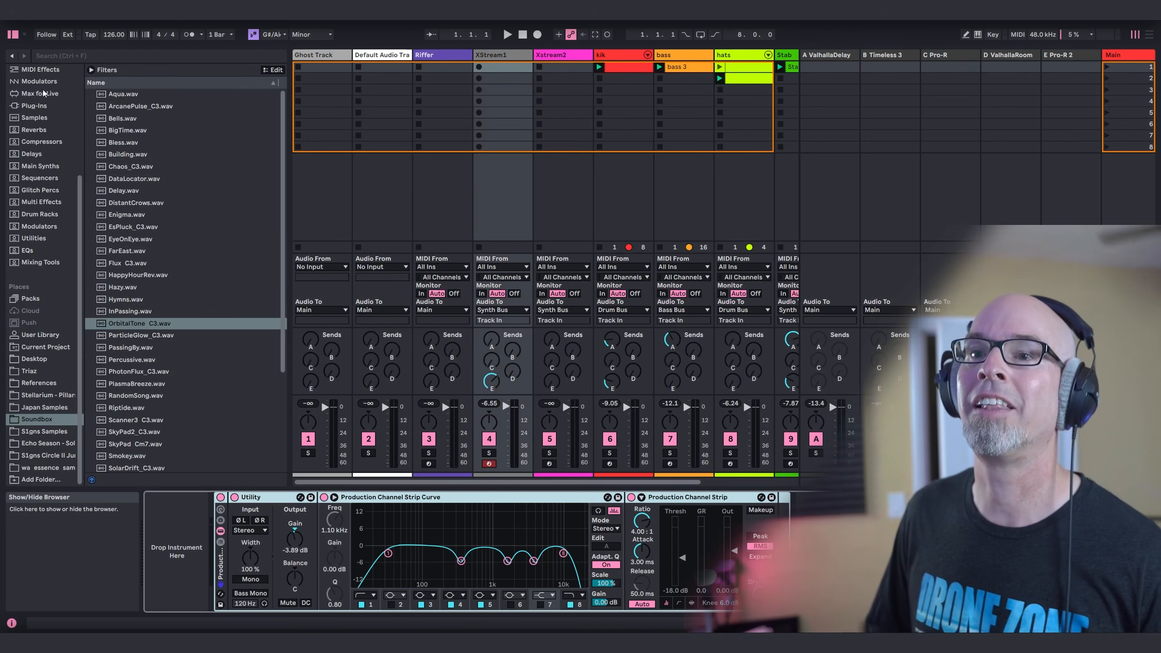
pyautogui.click(40, 165)
pyautogui.moveTo(132, 311); pyautogui.dragTo(316, 252)
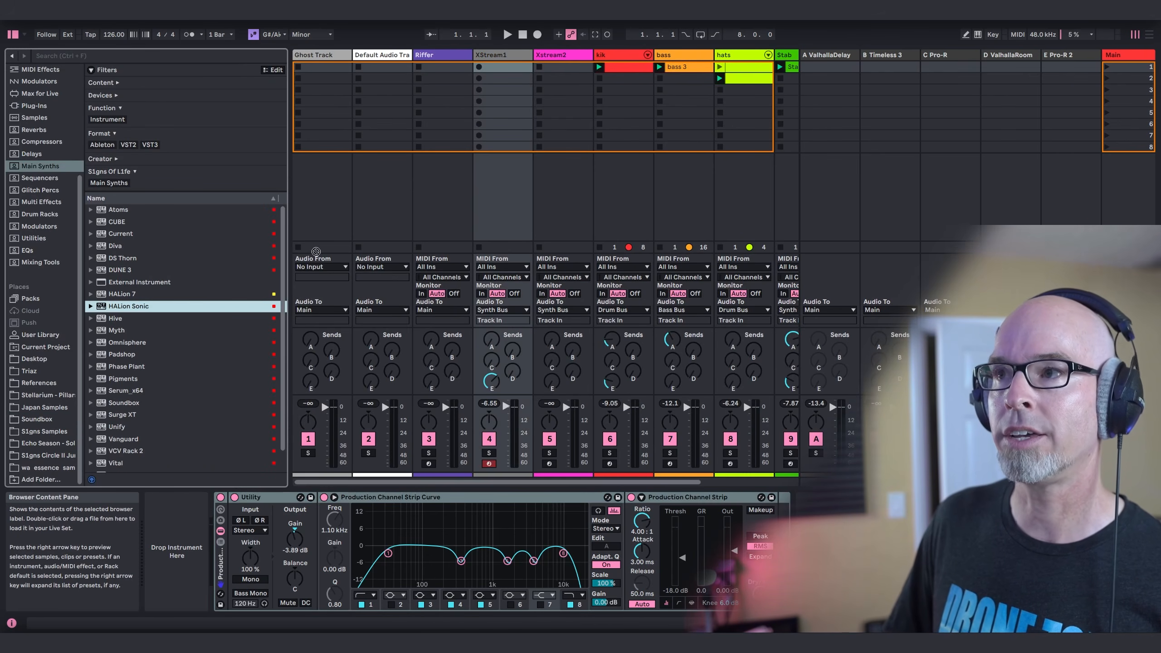
pyautogui.moveTo(503, 91); pyautogui.dragTo(504, 92)
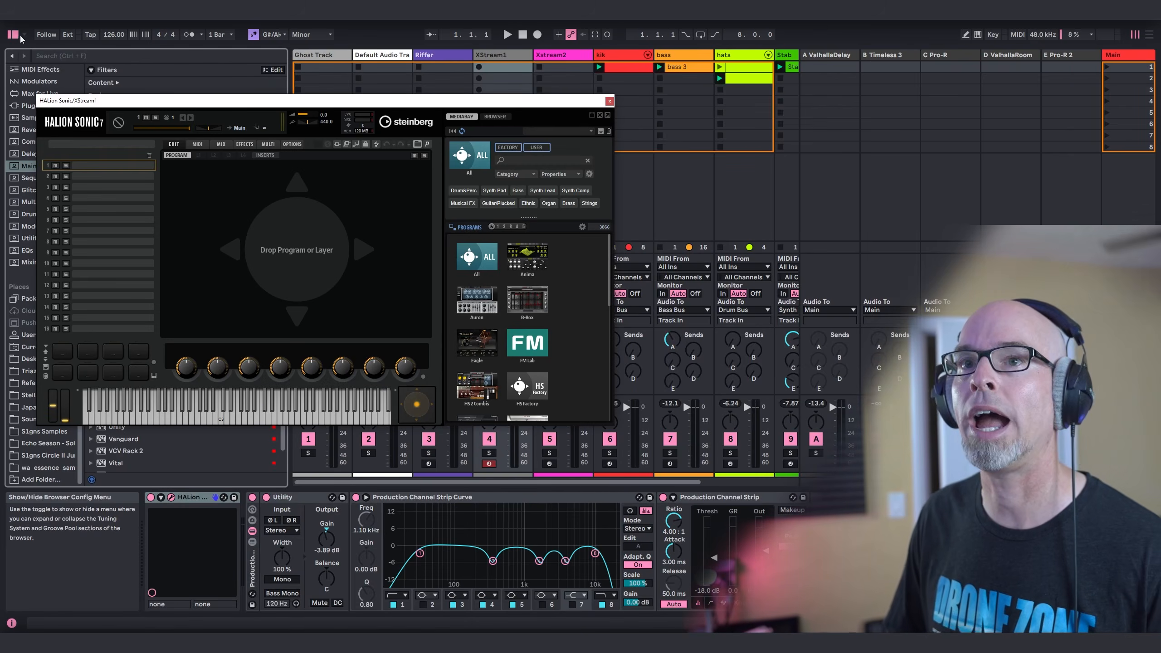
pyautogui.click(14, 36)
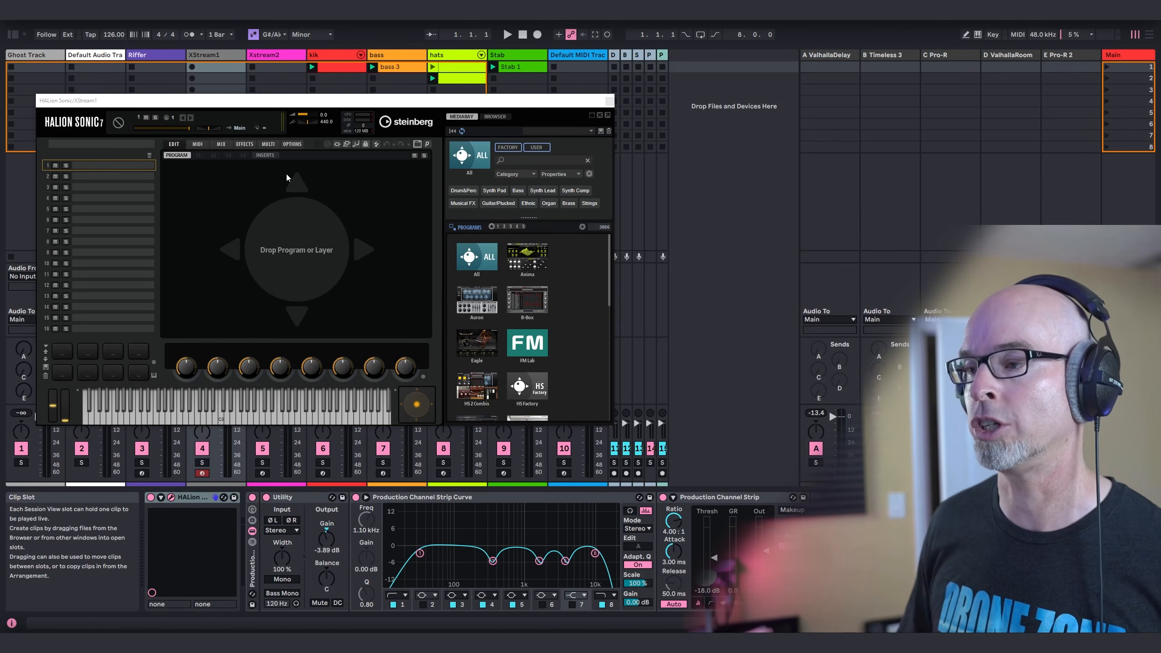
# - Narrow HALion Sonic's MediaBay to the X-Stream instrument and reposition the plug-in window
pyautogui.moveTo(608, 255); pyautogui.dragTo(604, 392)
pyautogui.click(532, 393)
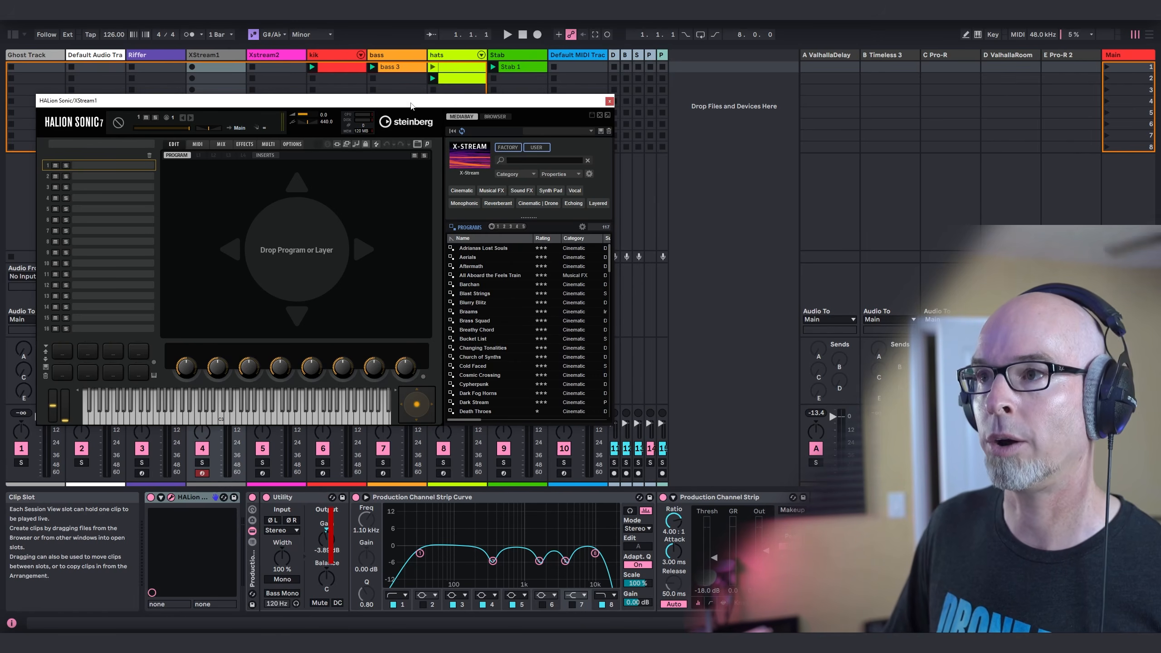
pyautogui.moveTo(411, 106); pyautogui.dragTo(445, 116)
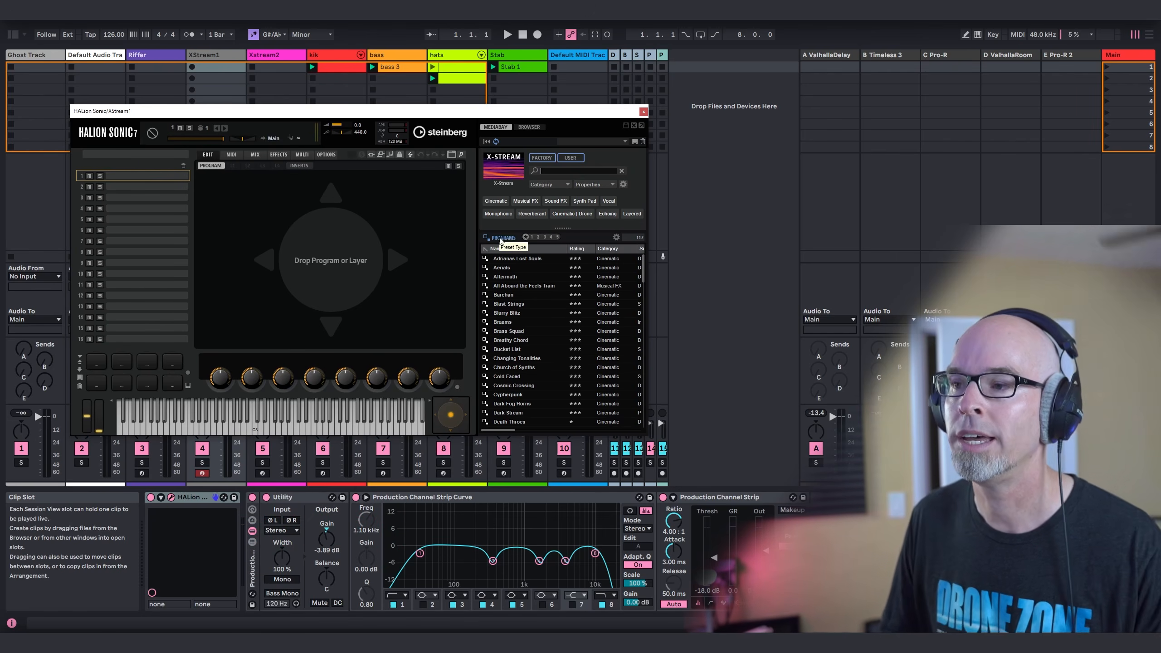
# - Switch the MediaBay list to all presets and load the Init X-Stream preset
pyautogui.click(501, 241)
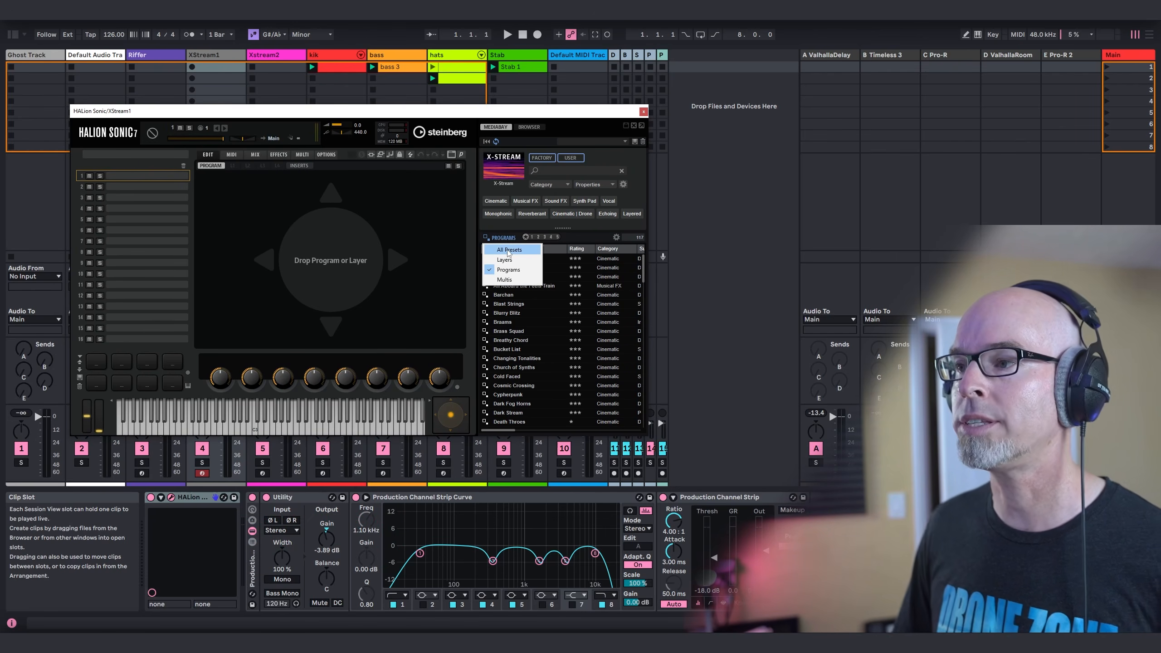
pyautogui.click(509, 251)
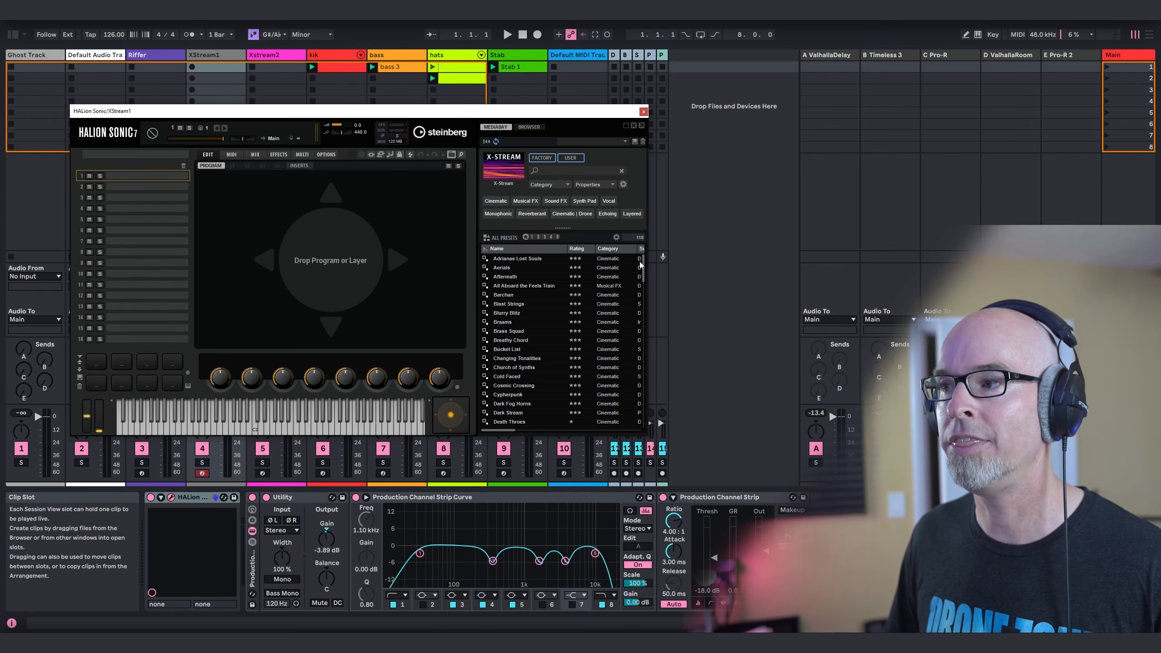
pyautogui.moveTo(643, 265); pyautogui.dragTo(643, 335)
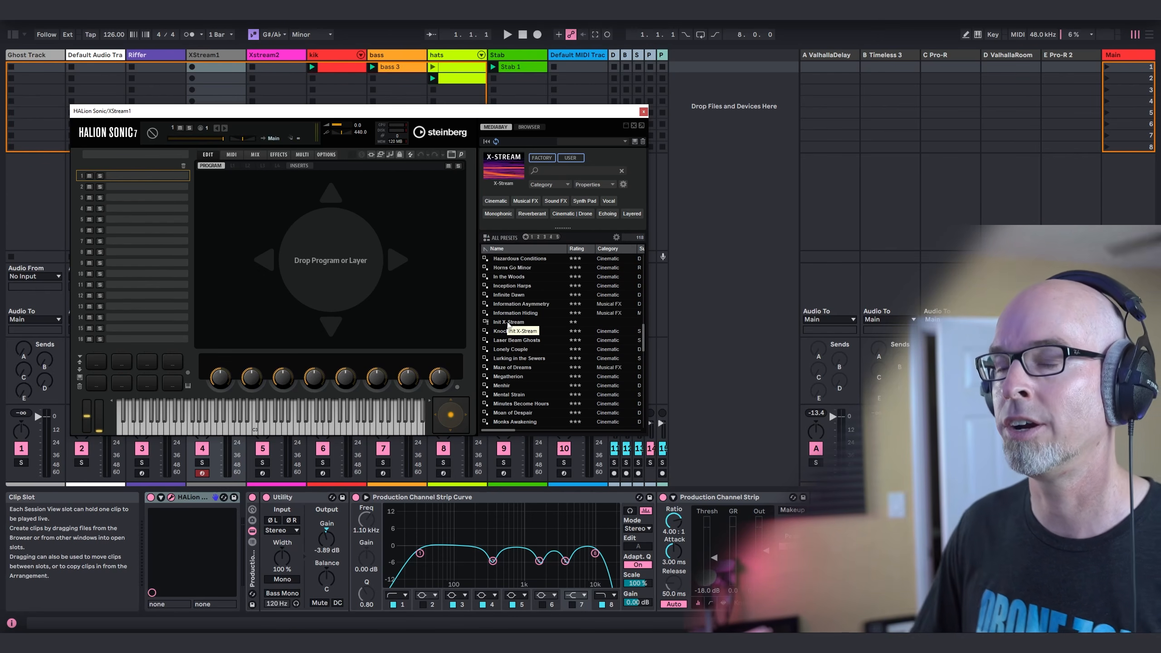
pyautogui.doubleClick(509, 323)
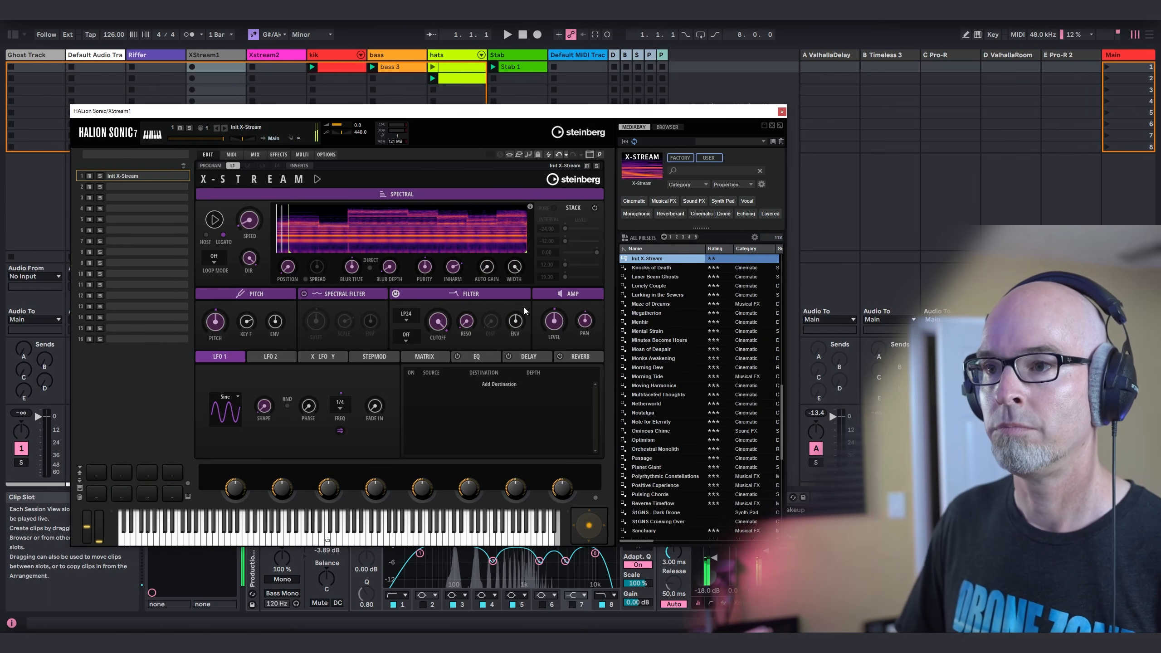
# - Import OrbitalTone_C3.wav from the Soundbox folder into X-Stream's spectral display, with the browser hidden again once the sample is loaded
pyautogui.moveTo(531, 206)
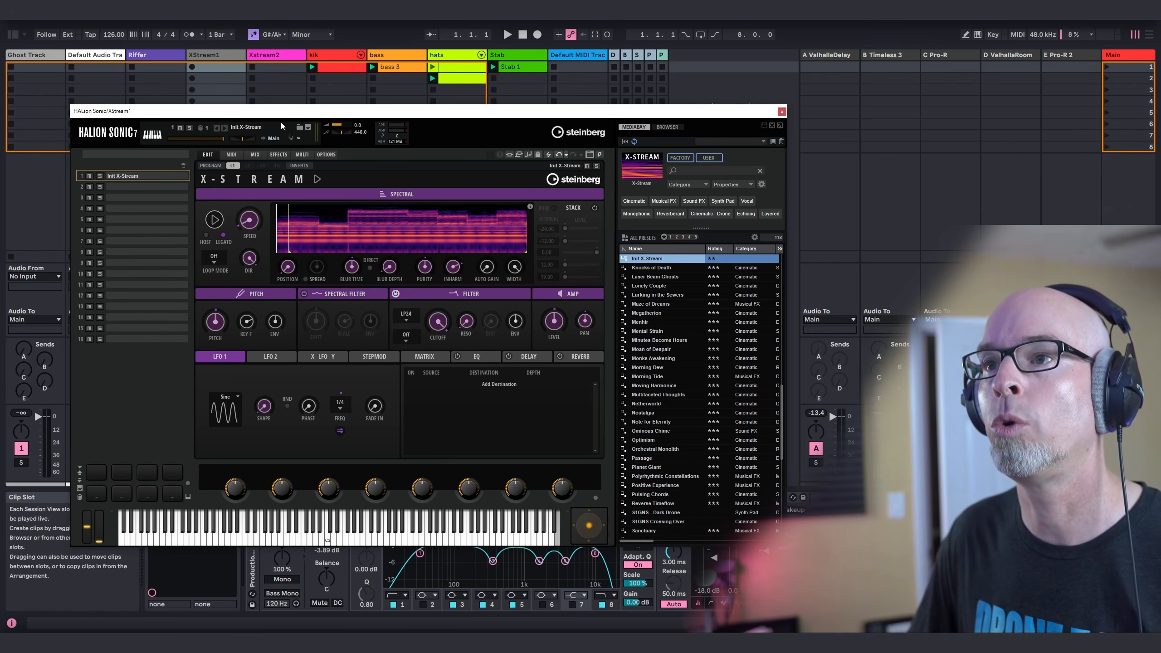
pyautogui.moveTo(276, 115); pyautogui.dragTo(398, 91)
pyautogui.click(13, 35)
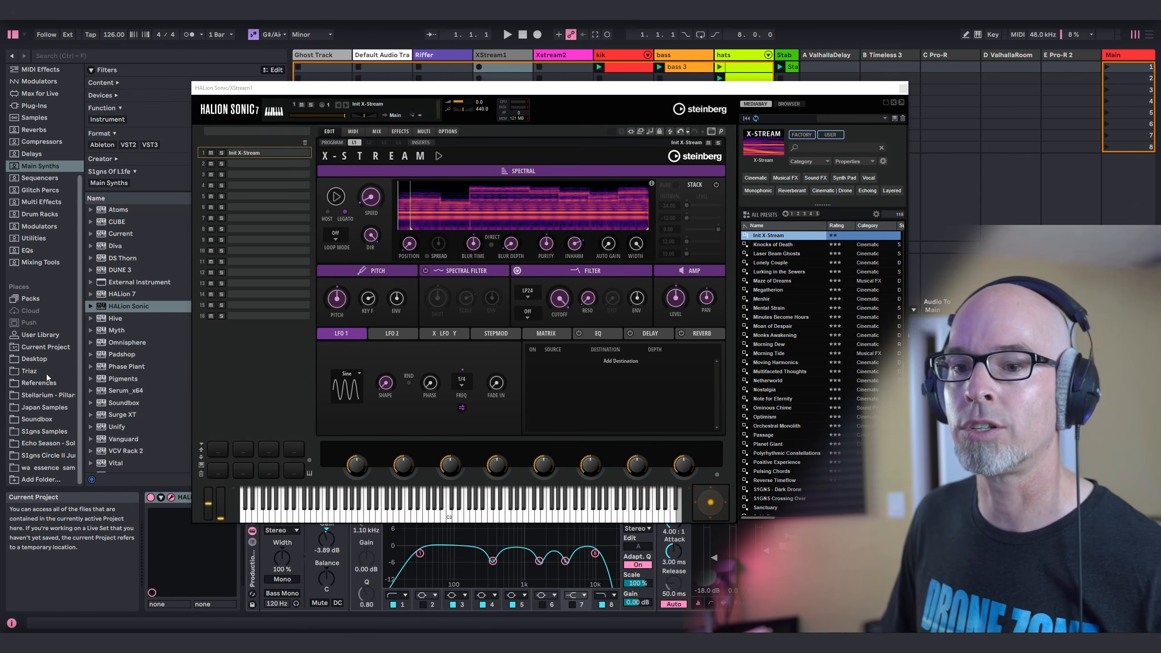
pyautogui.click(37, 420)
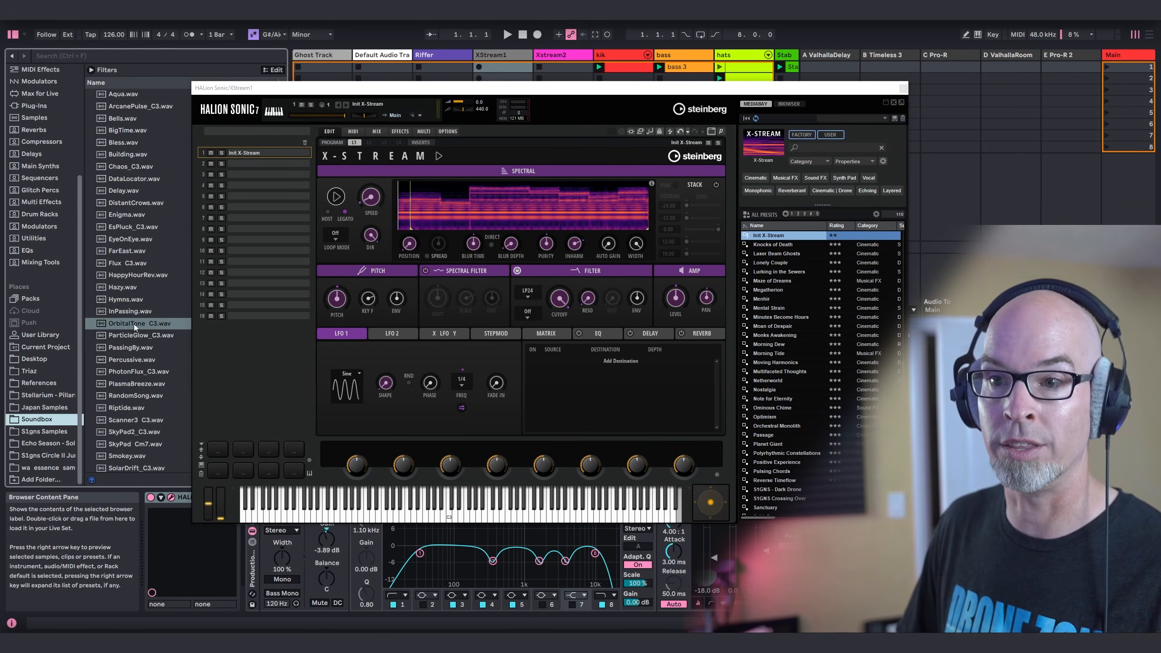
pyautogui.moveTo(134, 324); pyautogui.dragTo(379, 236)
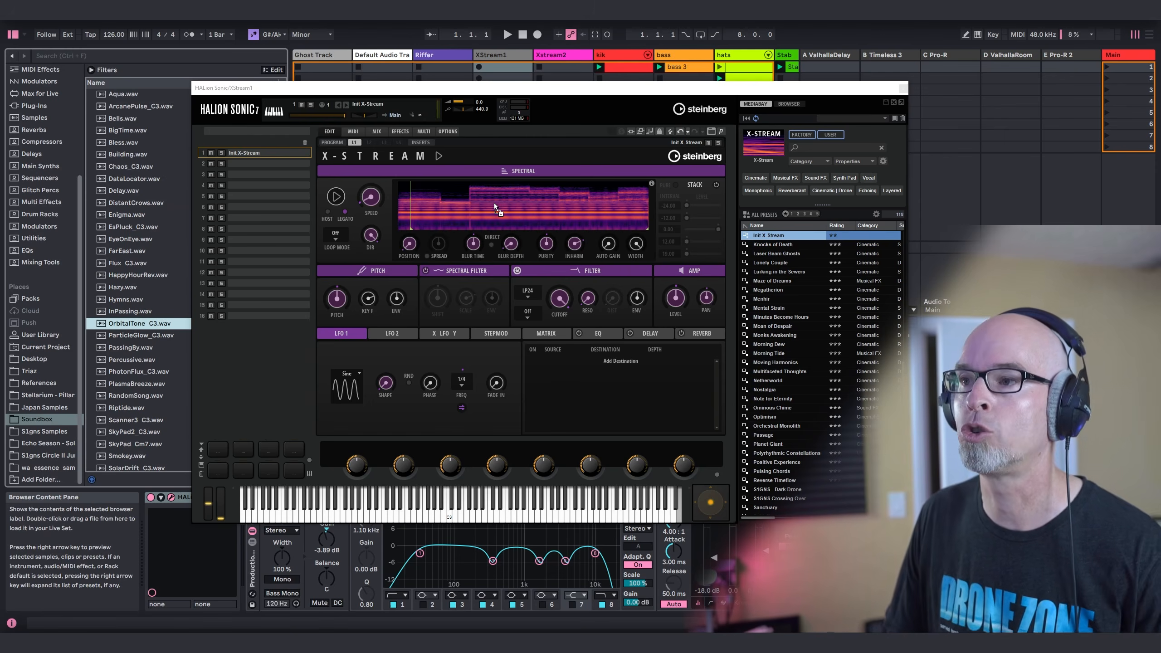
pyautogui.moveTo(494, 204); pyautogui.dragTo(494, 204)
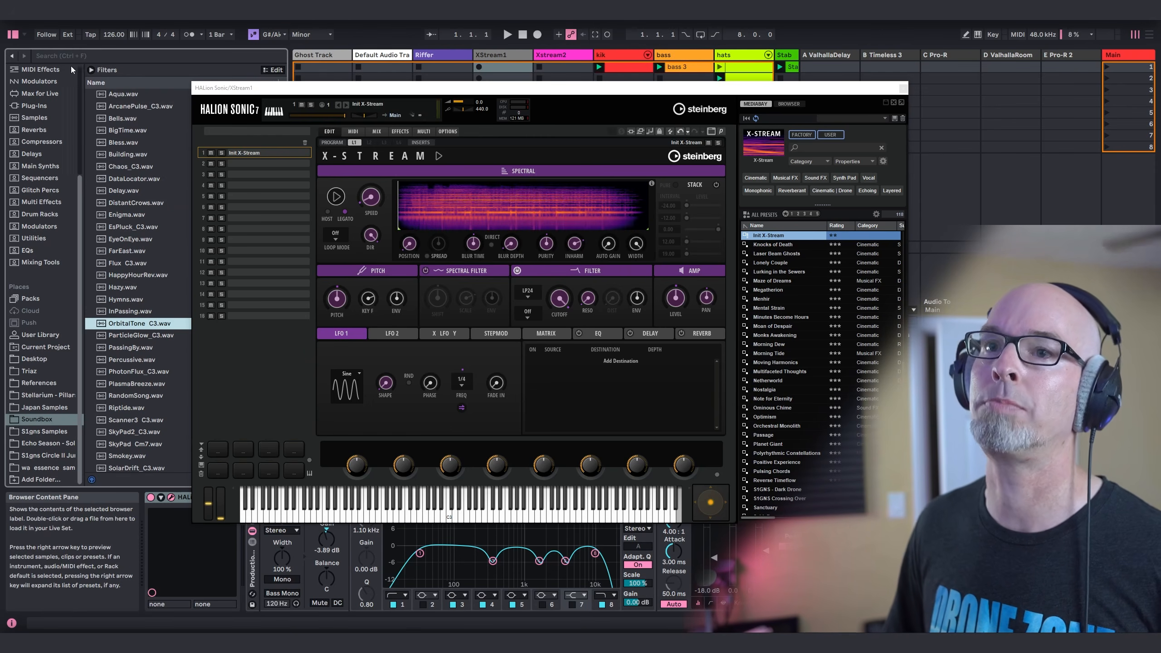
pyautogui.hotkey('ctrl', 'alt', 'b')
pyautogui.moveTo(278, 93); pyautogui.dragTo(130, 82)
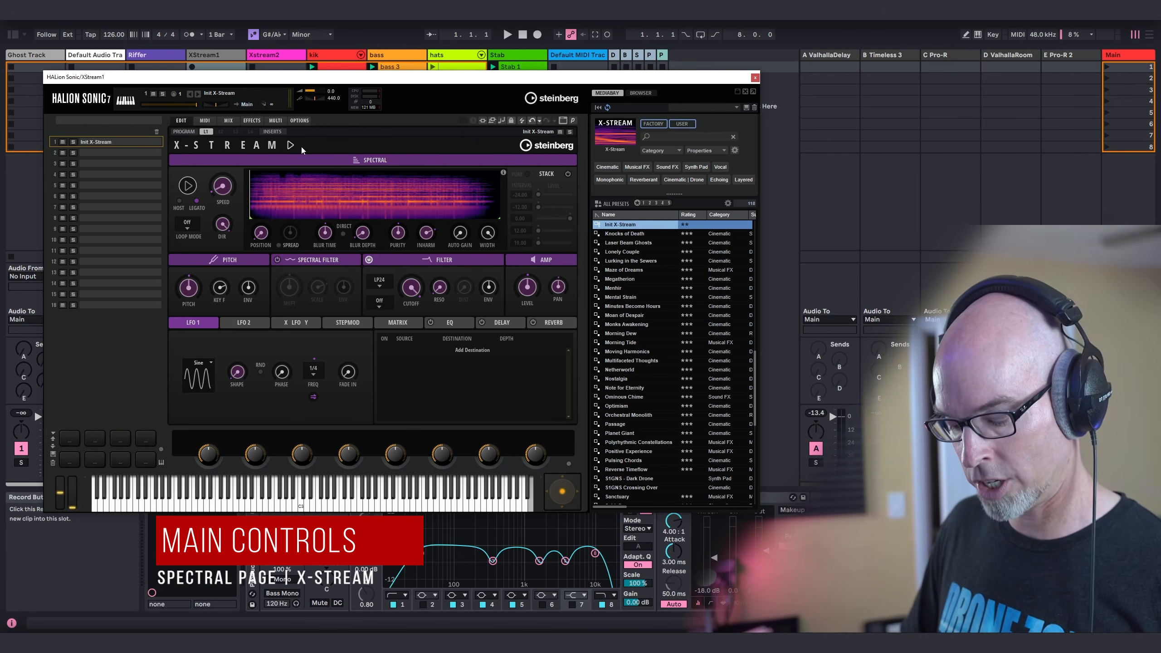
# - Adjust the sample's playback speed and direction in the Spectral section, with Loop Mode set to On
pyautogui.moveTo(229, 189)
pyautogui.mouseDown()
pyautogui.moveTo(234, 155)
pyautogui.moveTo(232, 174)
pyautogui.mouseUp()
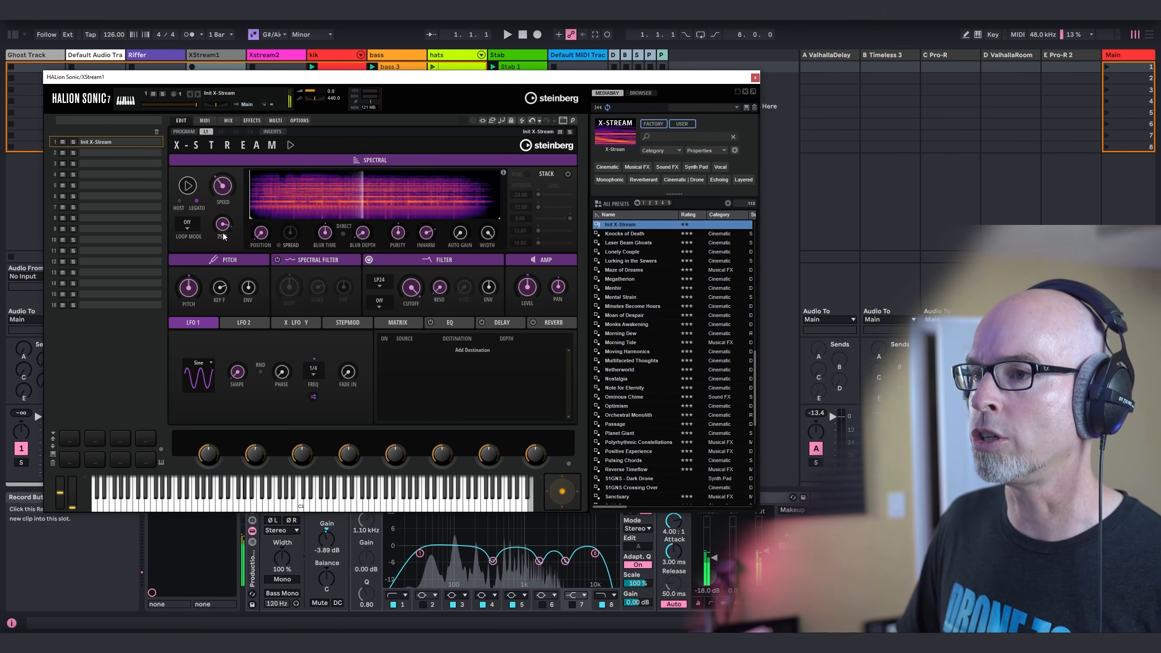
pyautogui.moveTo(219, 257); pyautogui.dragTo(219, 269)
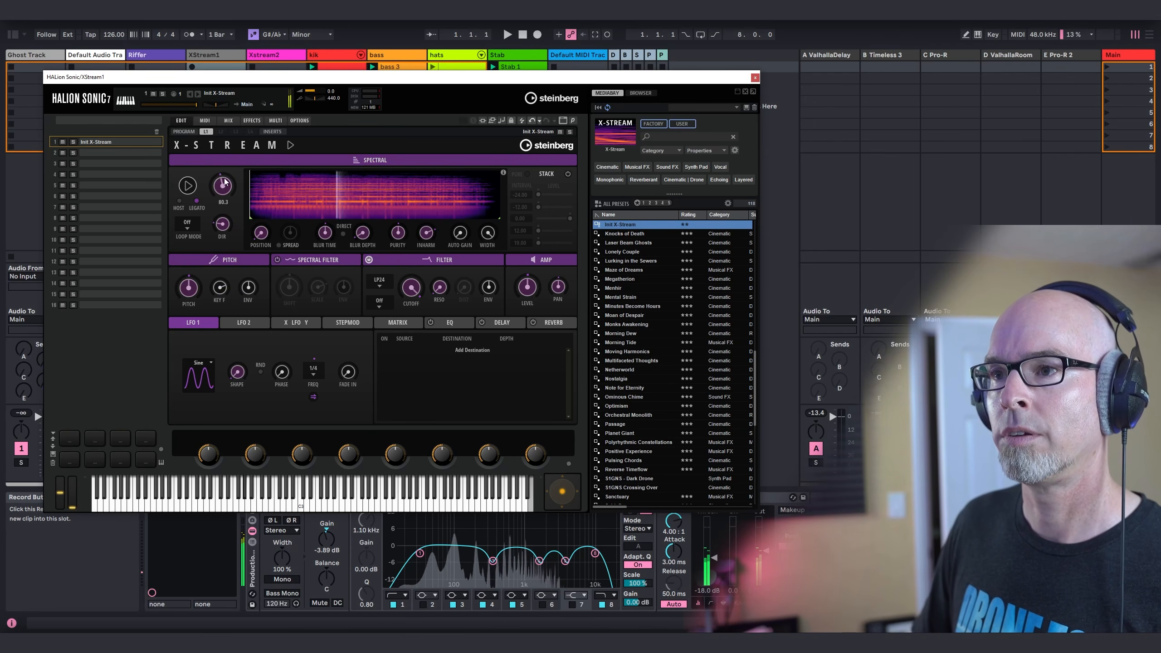
pyautogui.click(196, 227)
pyautogui.click(179, 246)
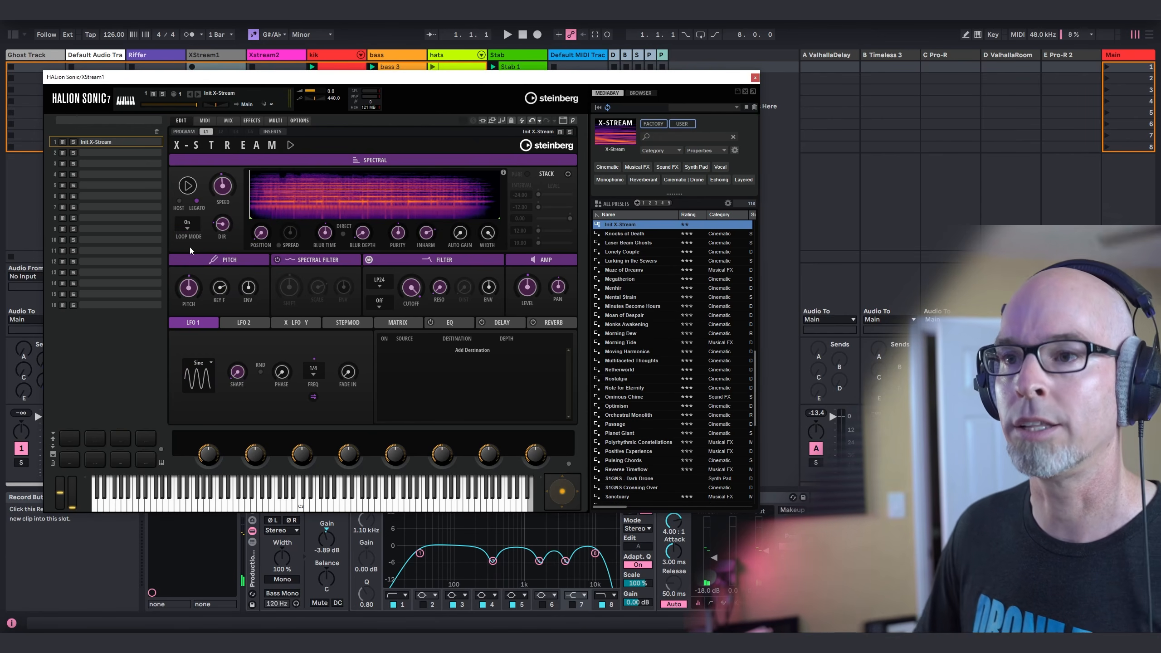
pyautogui.moveTo(229, 224); pyautogui.dragTo(236, 191)
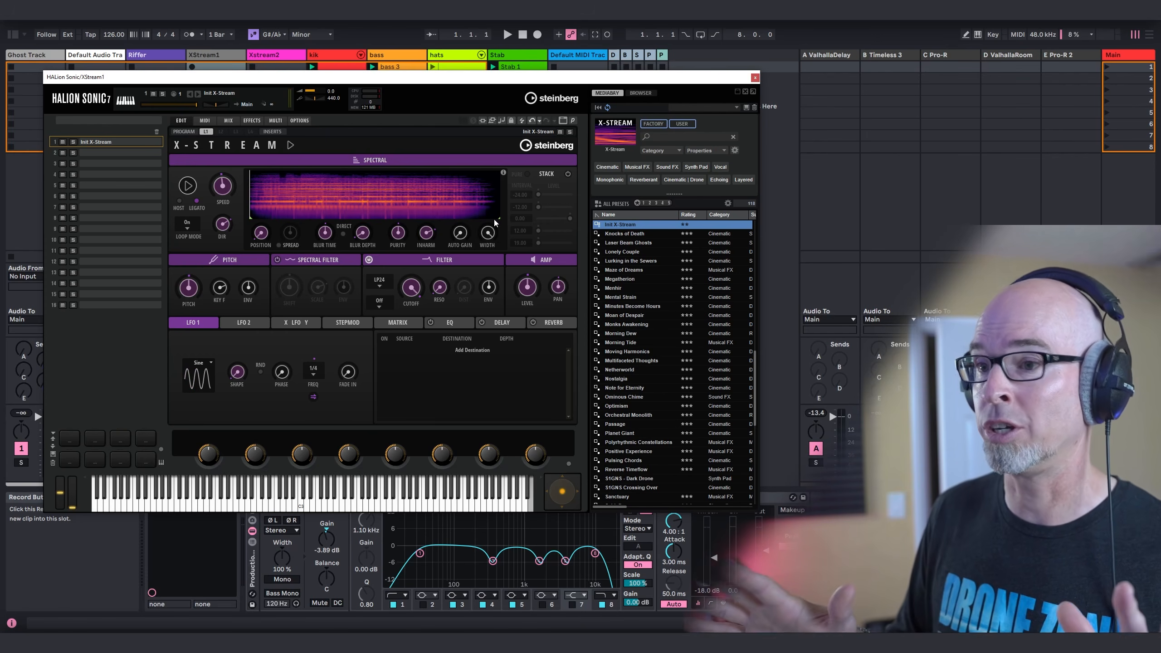
# - Look at the X LFO Y and step modulator pages, and open the expanded Spectral page
pyautogui.click(293, 323)
pyautogui.click(348, 322)
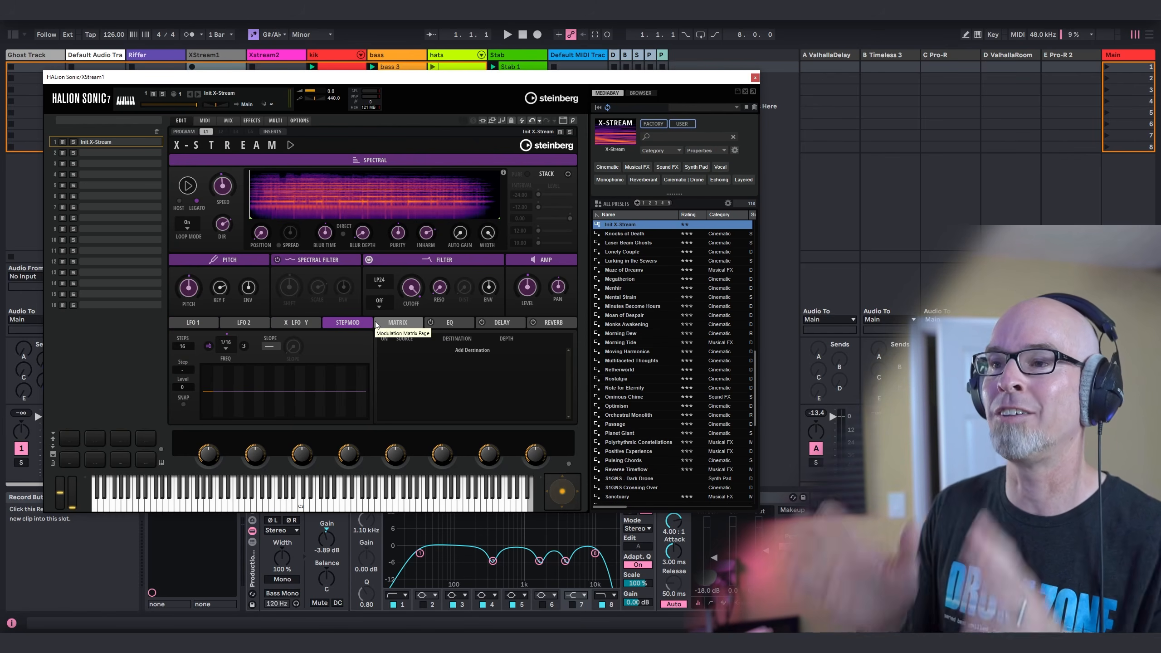
pyautogui.click(374, 160)
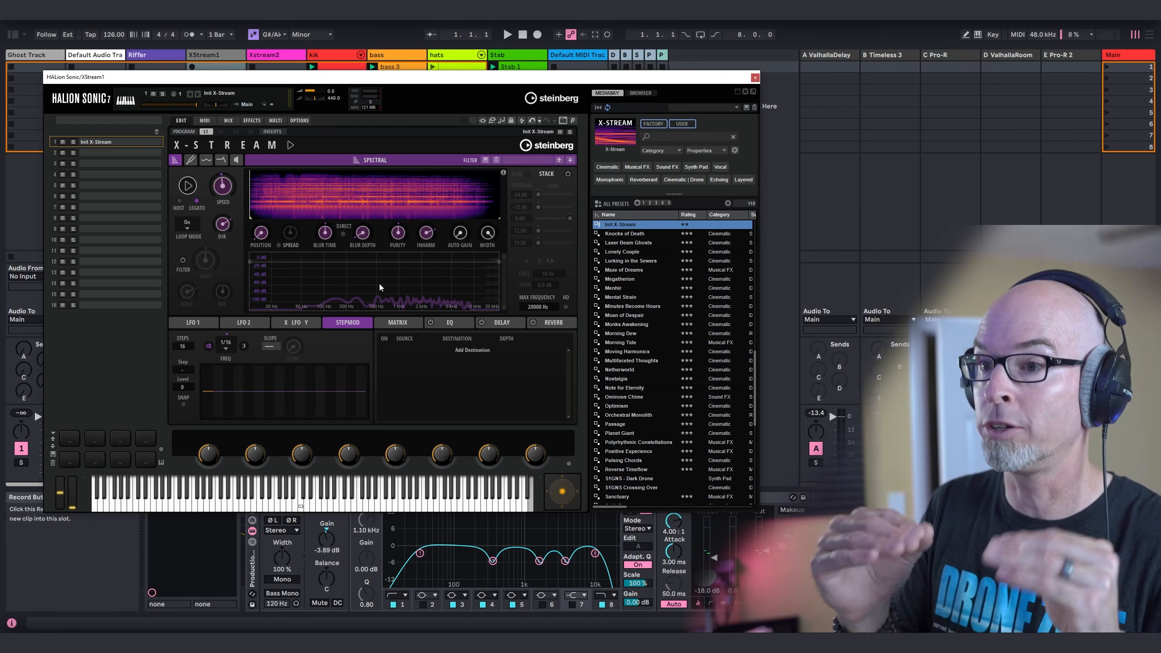
# - Enable the spectral filter, shape its curve with several alternating dips and peaks, and adjust the filter shift
pyautogui.click(182, 260)
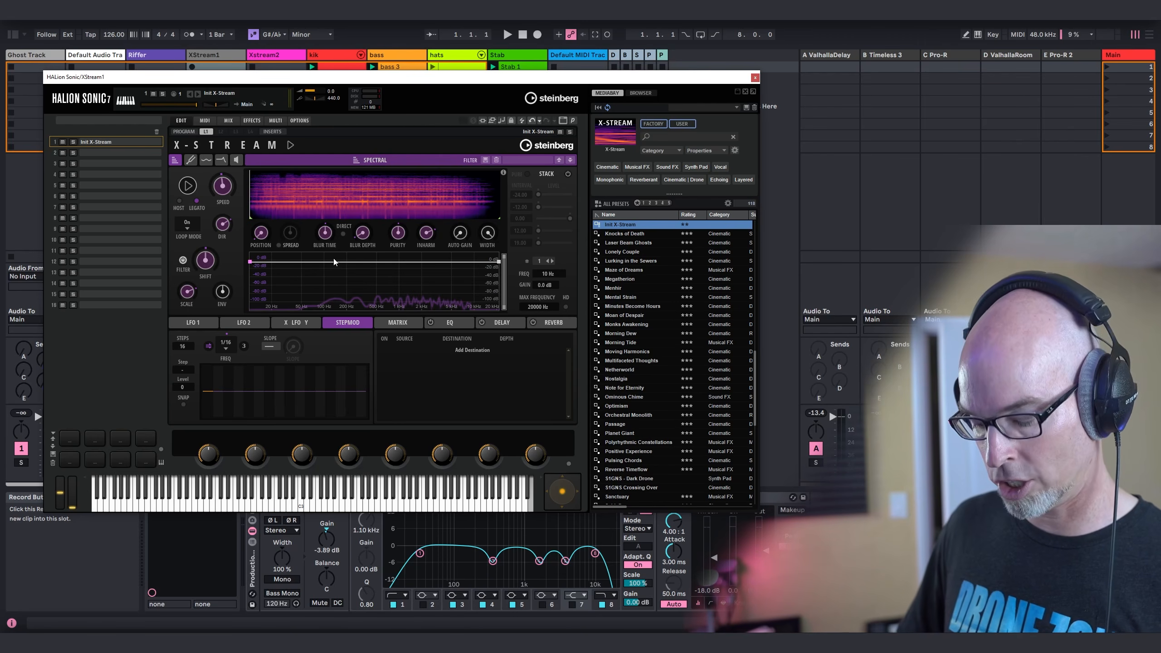
pyautogui.moveTo(315, 263); pyautogui.dragTo(445, 272)
pyautogui.doubleClick(349, 272)
pyautogui.doubleClick(375, 256)
pyautogui.doubleClick(431, 273)
pyautogui.doubleClick(442, 262)
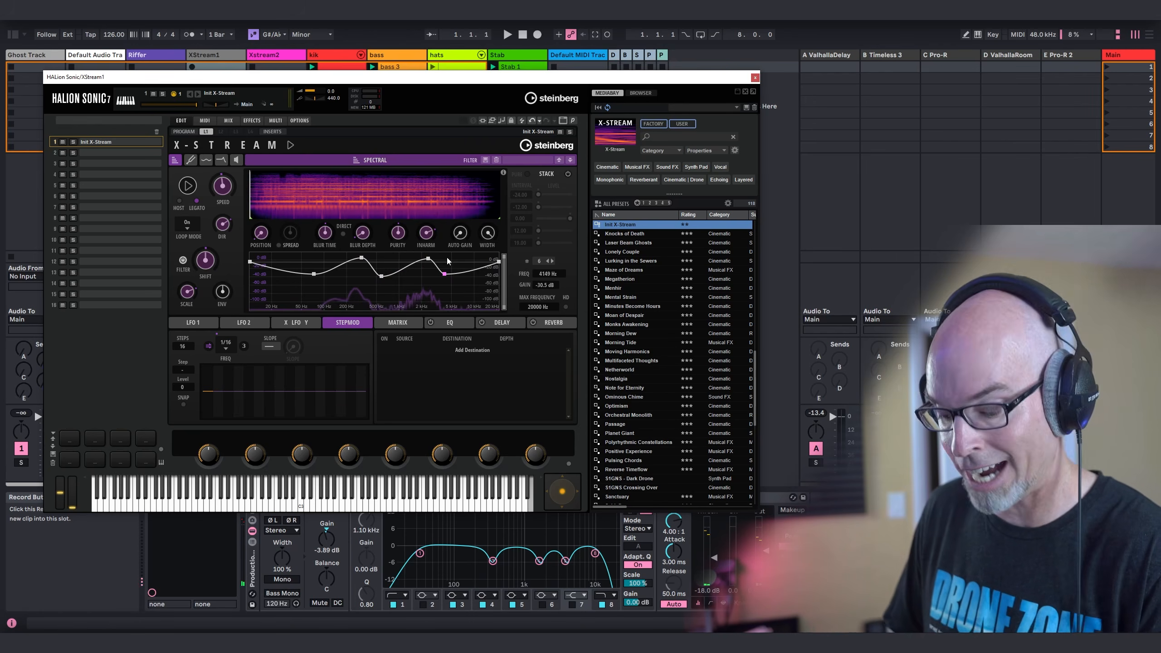
pyautogui.doubleClick(477, 266)
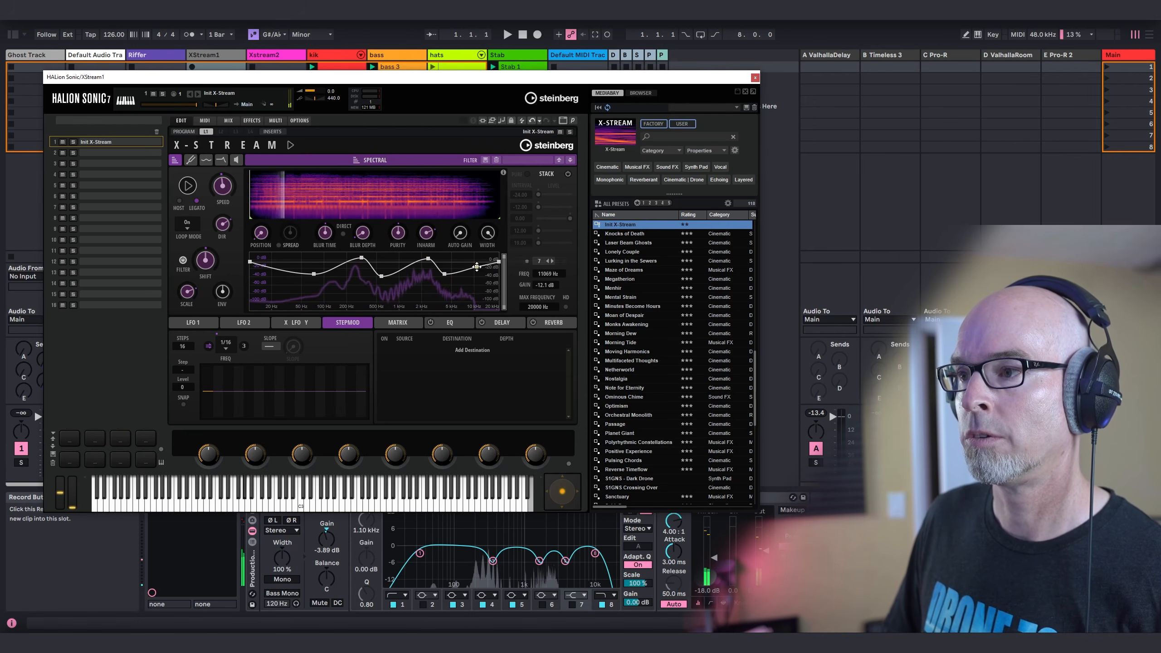
pyautogui.moveTo(477, 267); pyautogui.dragTo(475, 259)
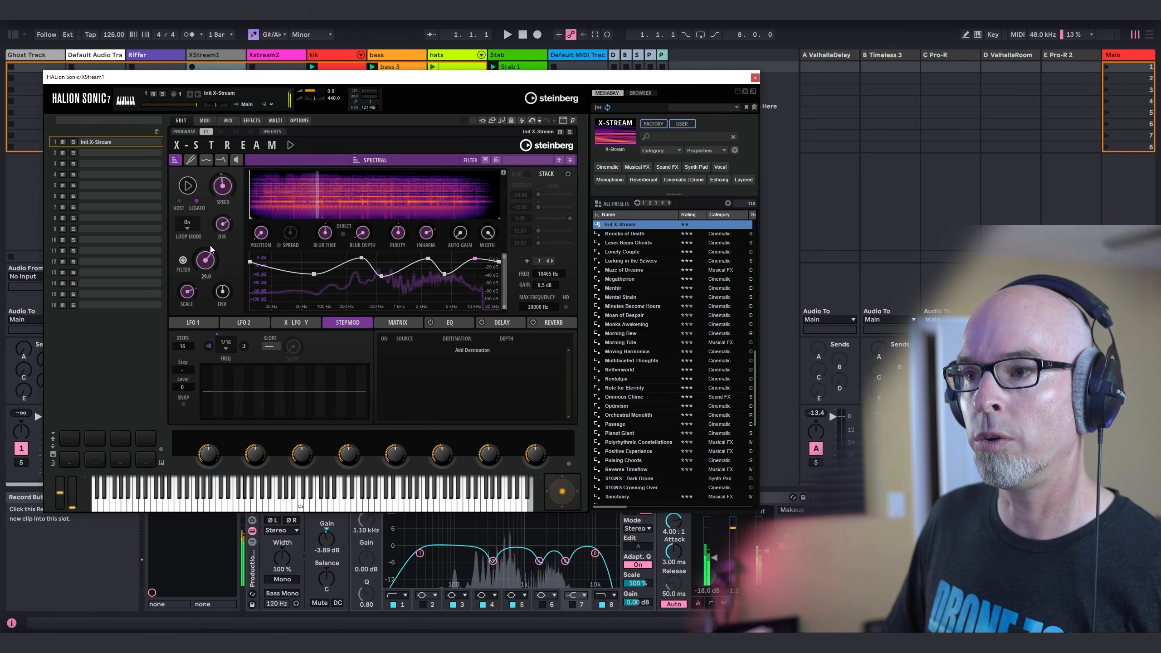
pyautogui.moveTo(205, 260)
pyautogui.mouseDown()
pyautogui.moveTo(211, 276)
pyautogui.moveTo(220, 242)
pyautogui.moveTo(219, 278)
pyautogui.moveTo(217, 257)
pyautogui.mouseUp()
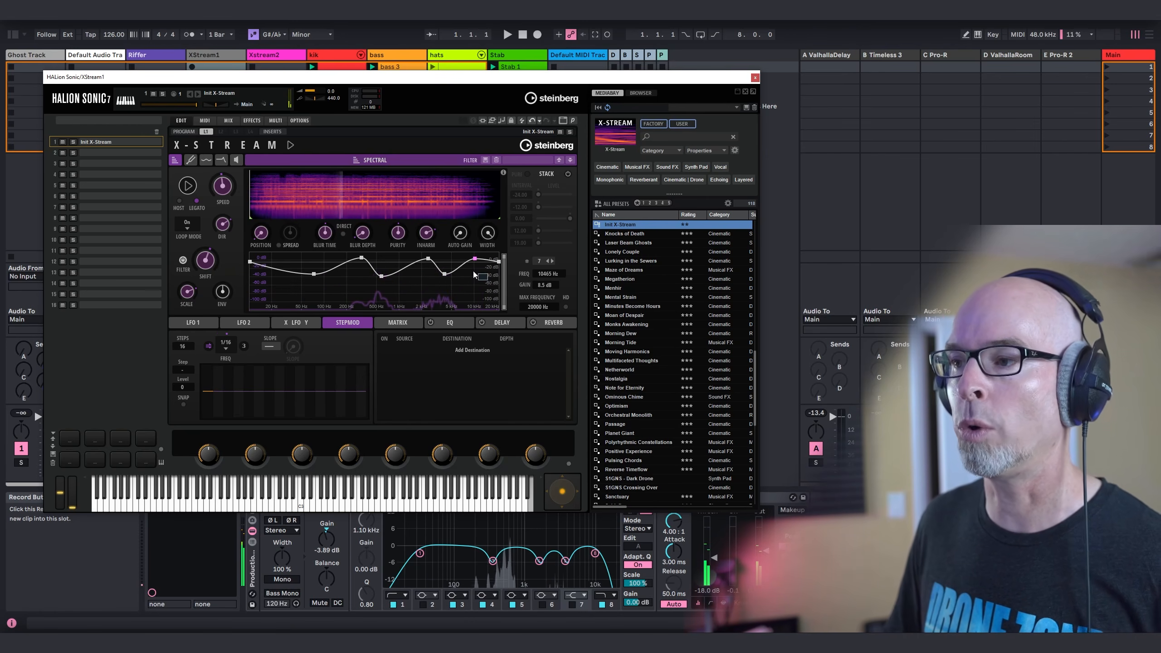
# - Delete all added points from the spectral filter curve, and disable the filter before returning to the overview
pyautogui.moveTo(490, 281); pyautogui.dragTo(243, 242)
pyautogui.press('Delete')
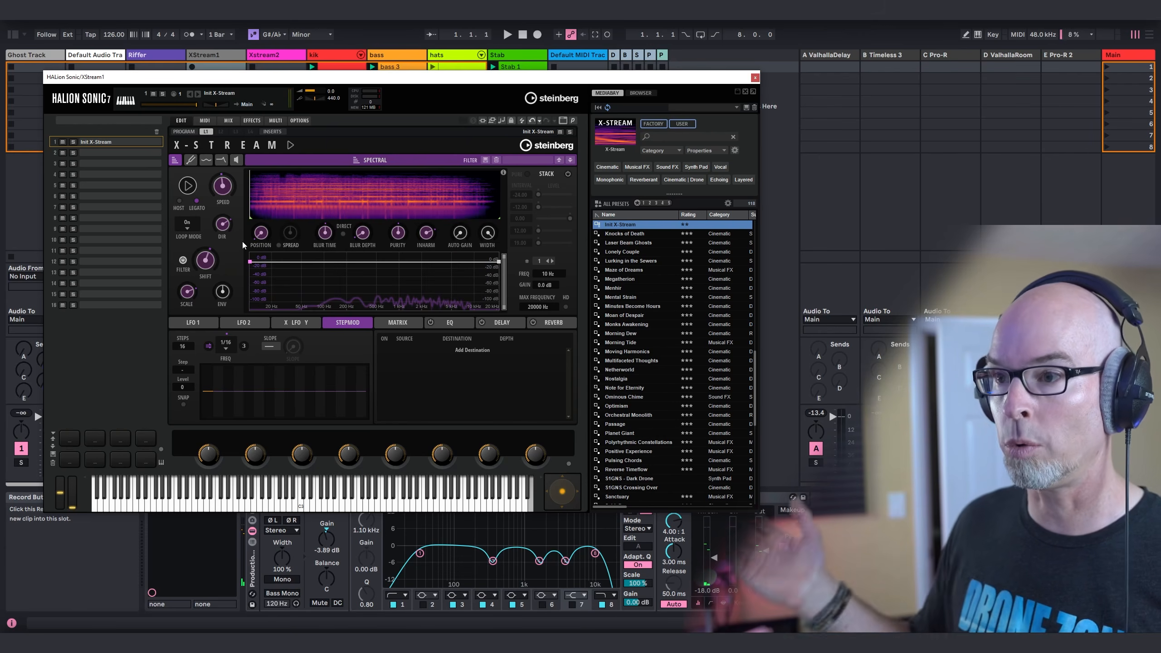
pyautogui.click(183, 260)
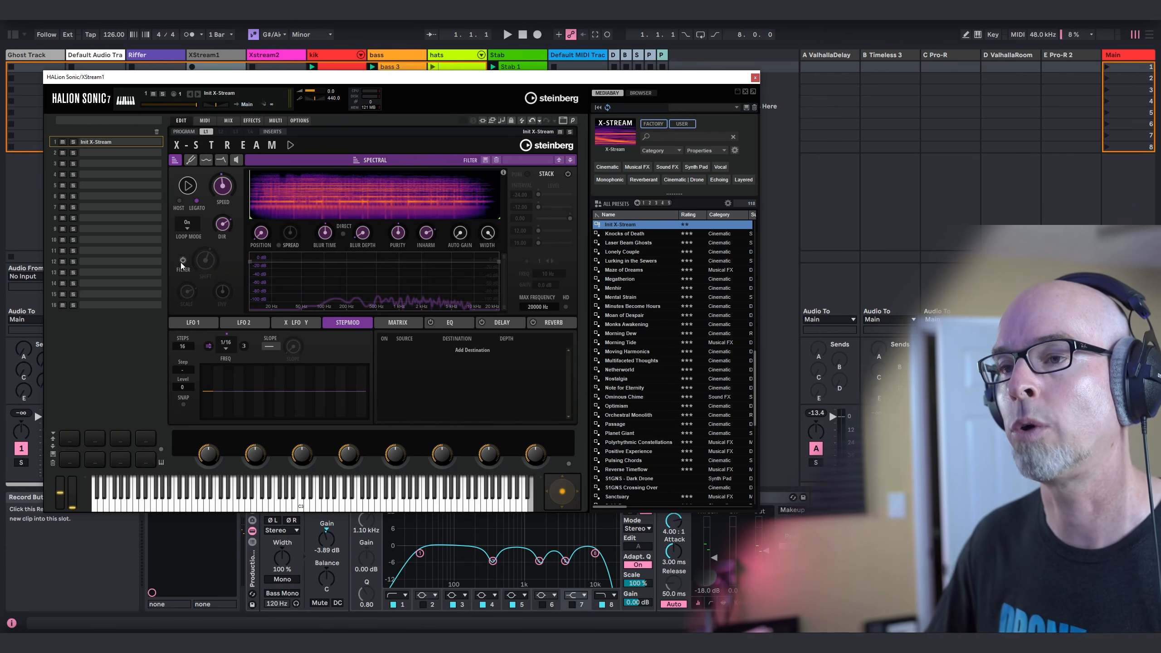
pyautogui.click(394, 163)
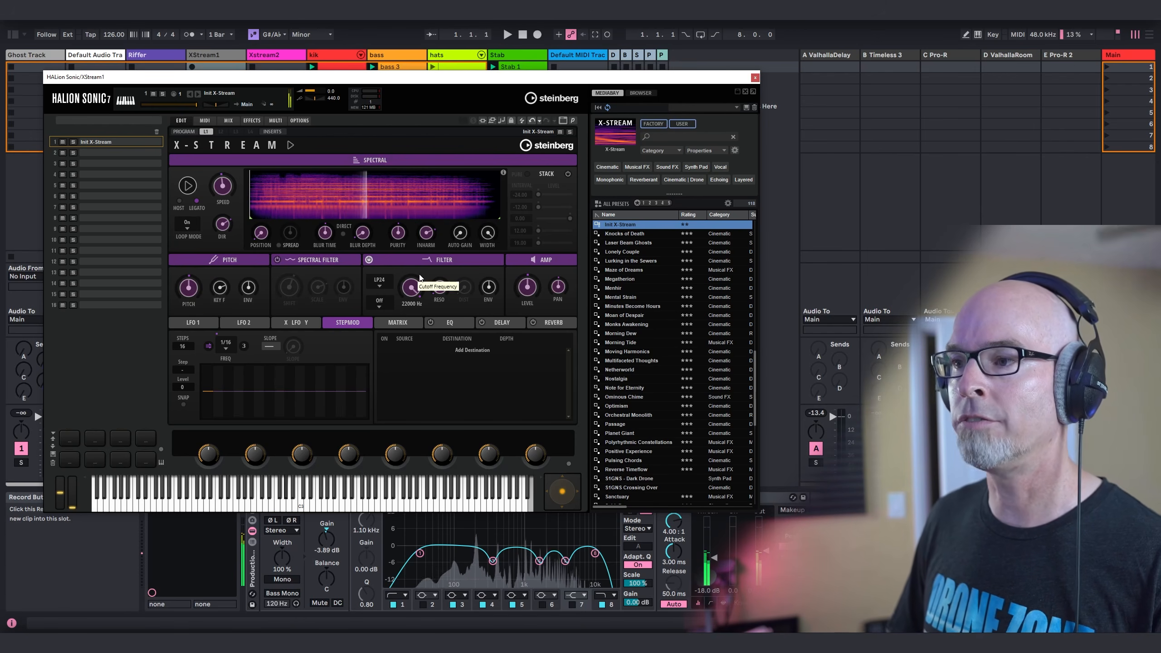
# - Set the main filter type to the low-pass LP12 and lower its cutoff frequency
pyautogui.click(380, 281)
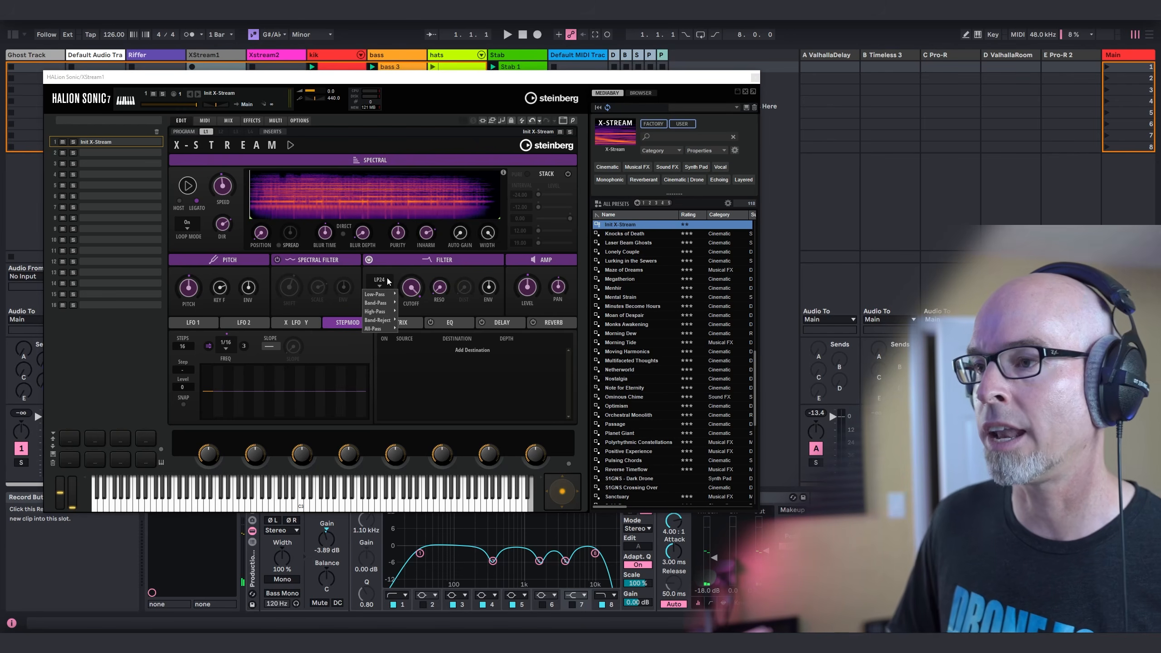
pyautogui.moveTo(379, 296)
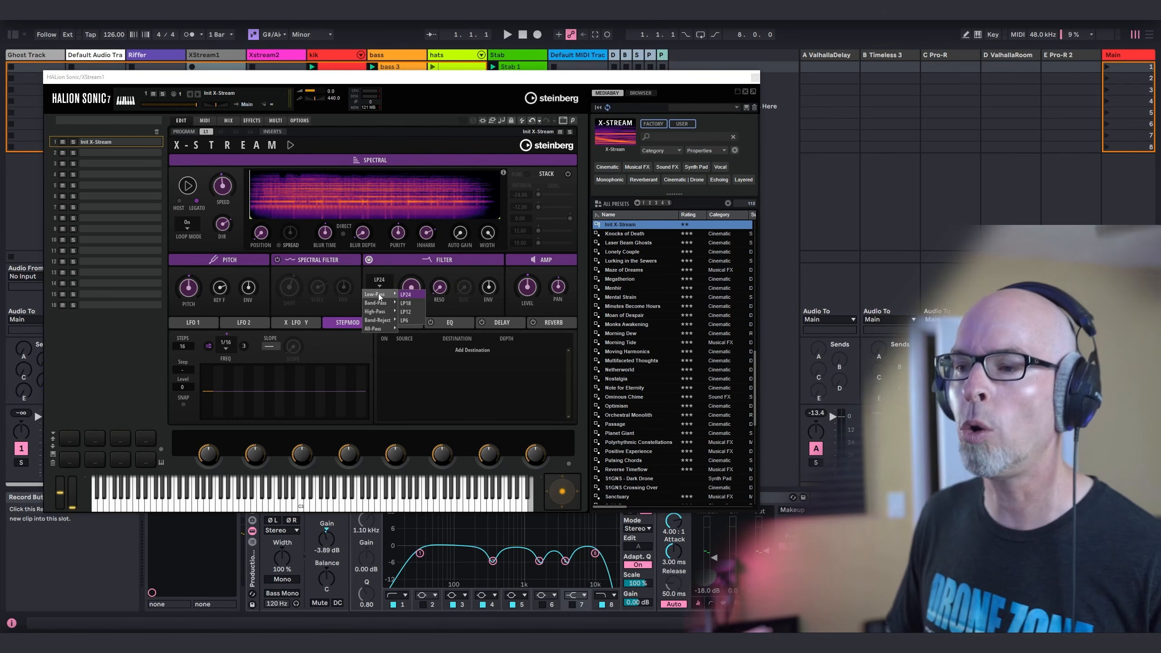
pyautogui.click(407, 312)
pyautogui.moveTo(414, 288); pyautogui.dragTo(414, 309)
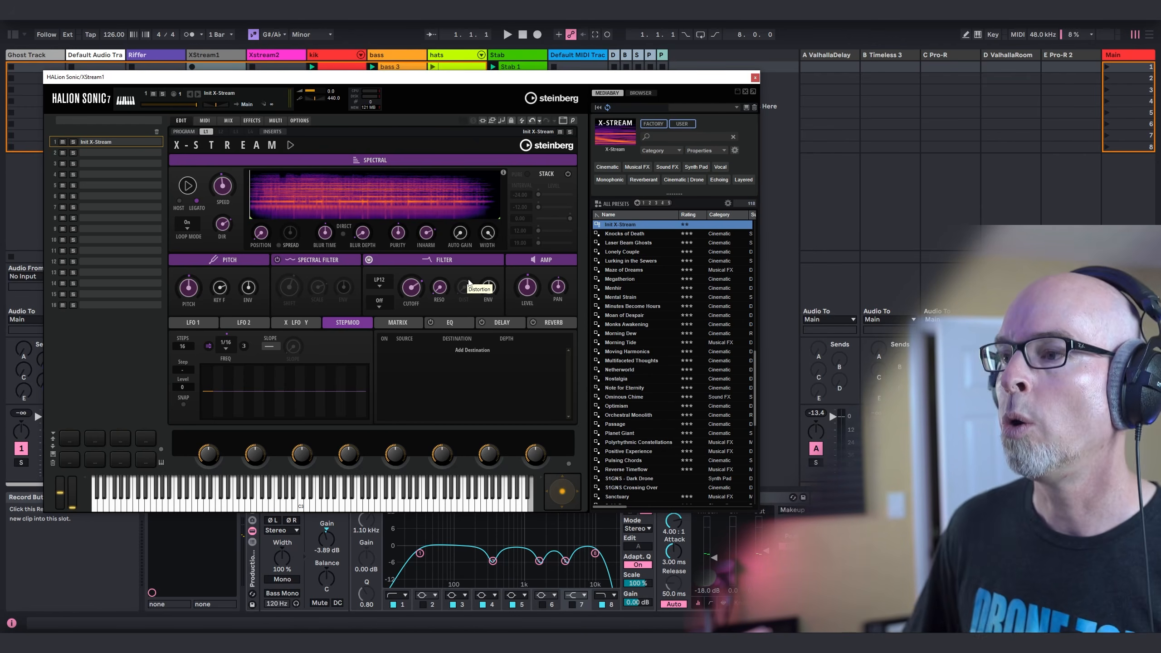
# - Lengthen the amp envelope's attack to about 729 ms at 100 % level
pyautogui.click(537, 267)
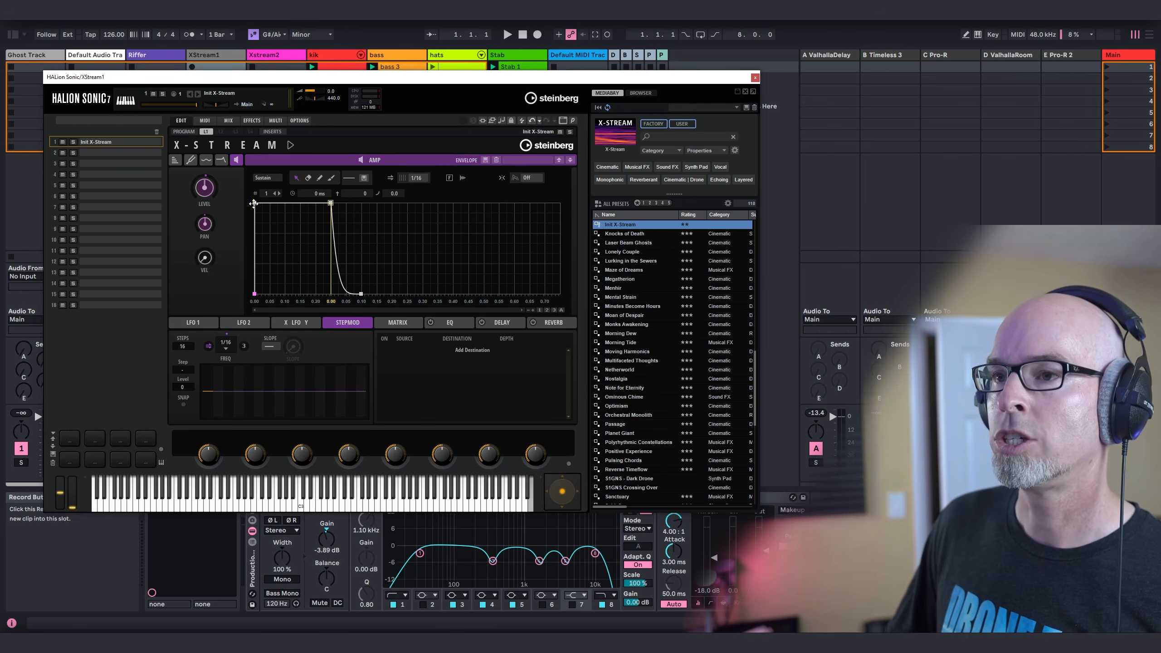
pyautogui.moveTo(255, 203); pyautogui.dragTo(493, 247)
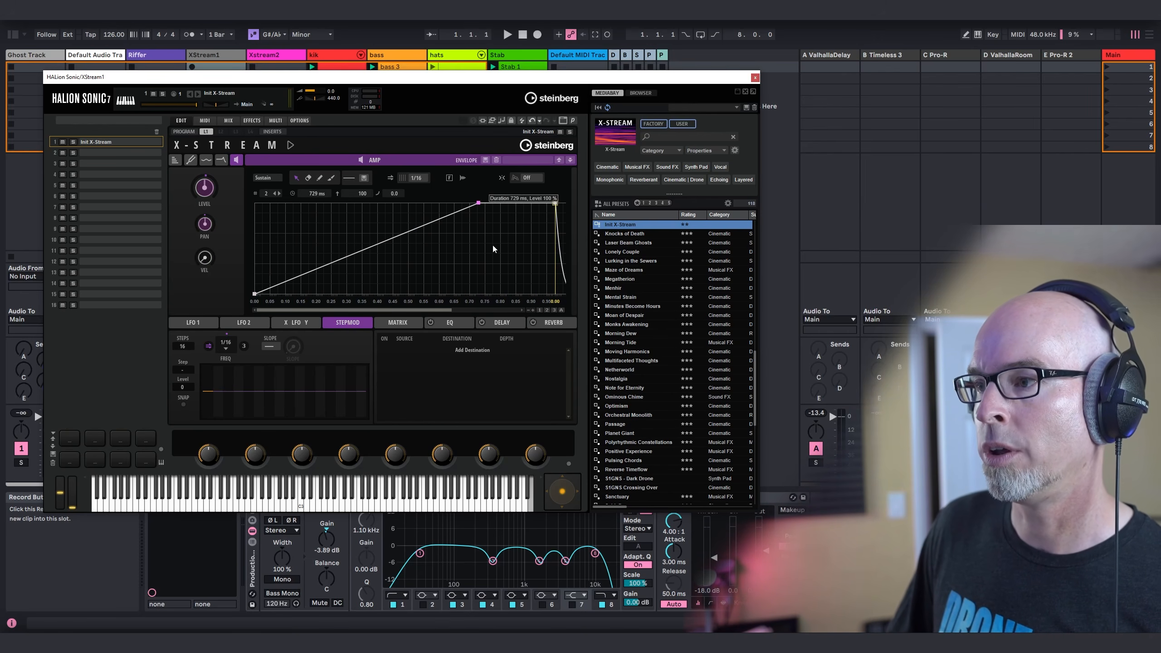
# - Lengthen the amp envelope's attack to about 4003 ms at 100 % level
pyautogui.click(529, 311)
pyautogui.click(529, 312)
pyautogui.click(529, 312)
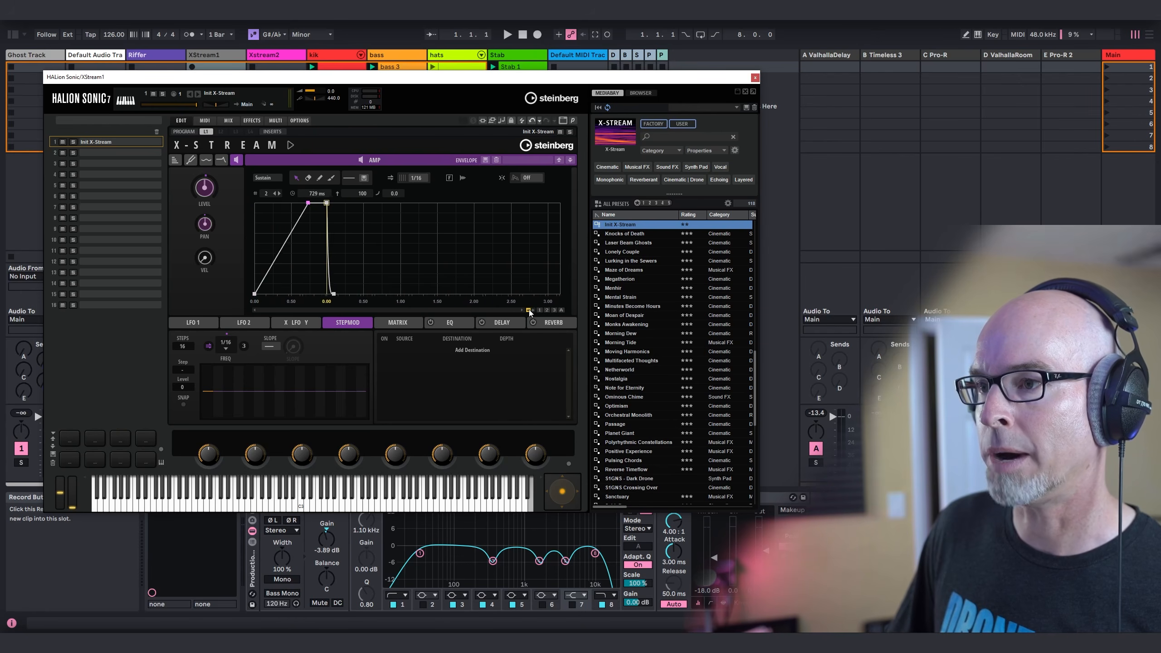
pyautogui.click(529, 311)
pyautogui.click(529, 311)
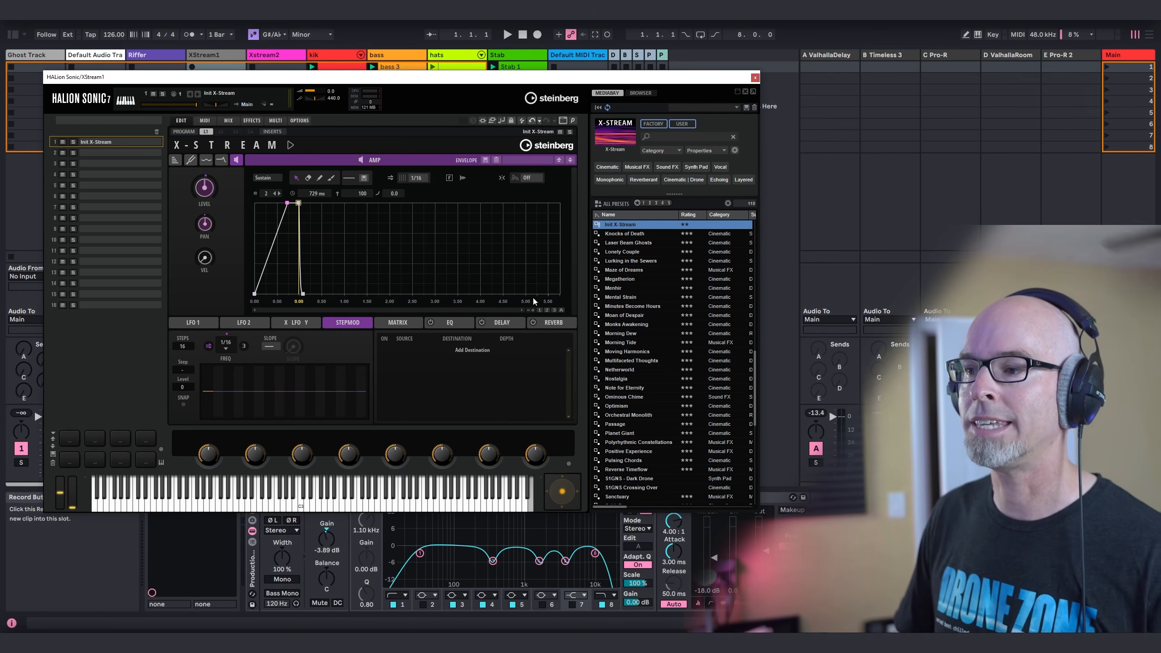
pyautogui.moveTo(287, 202); pyautogui.dragTo(441, 197)
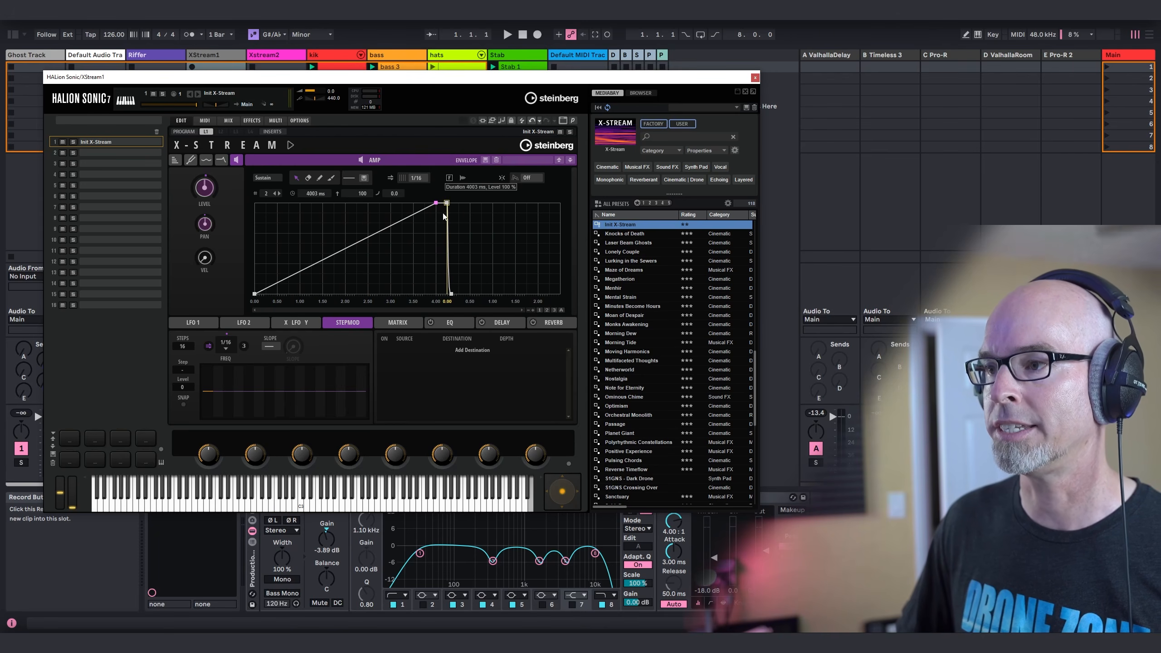
# - Lengthen the amp envelope's release to about 3345 ms and move its sustain point to about 3.46 s at 83 % level
pyautogui.moveTo(456, 294); pyautogui.dragTo(519, 280)
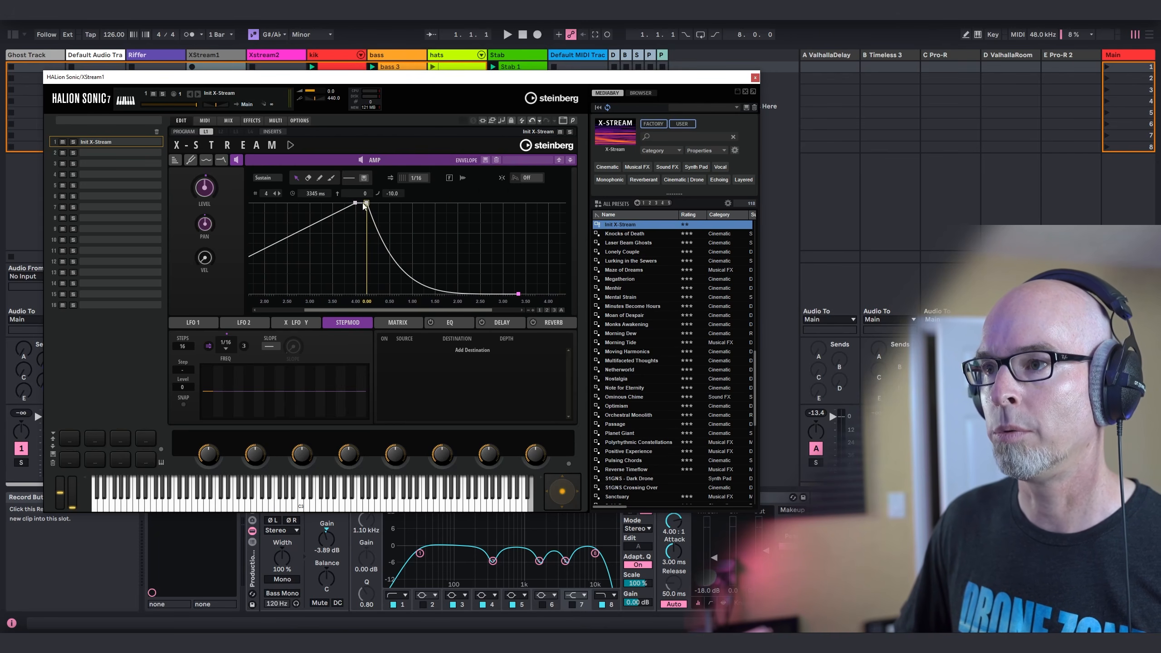
pyautogui.moveTo(366, 204); pyautogui.dragTo(515, 218)
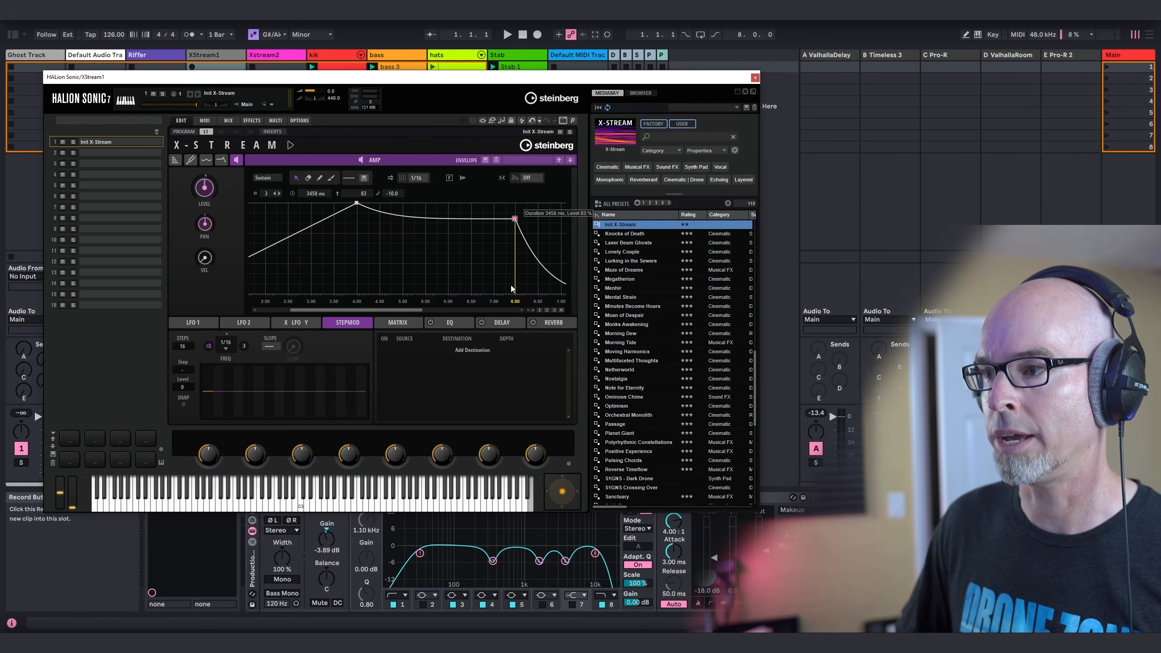
pyautogui.click(529, 310)
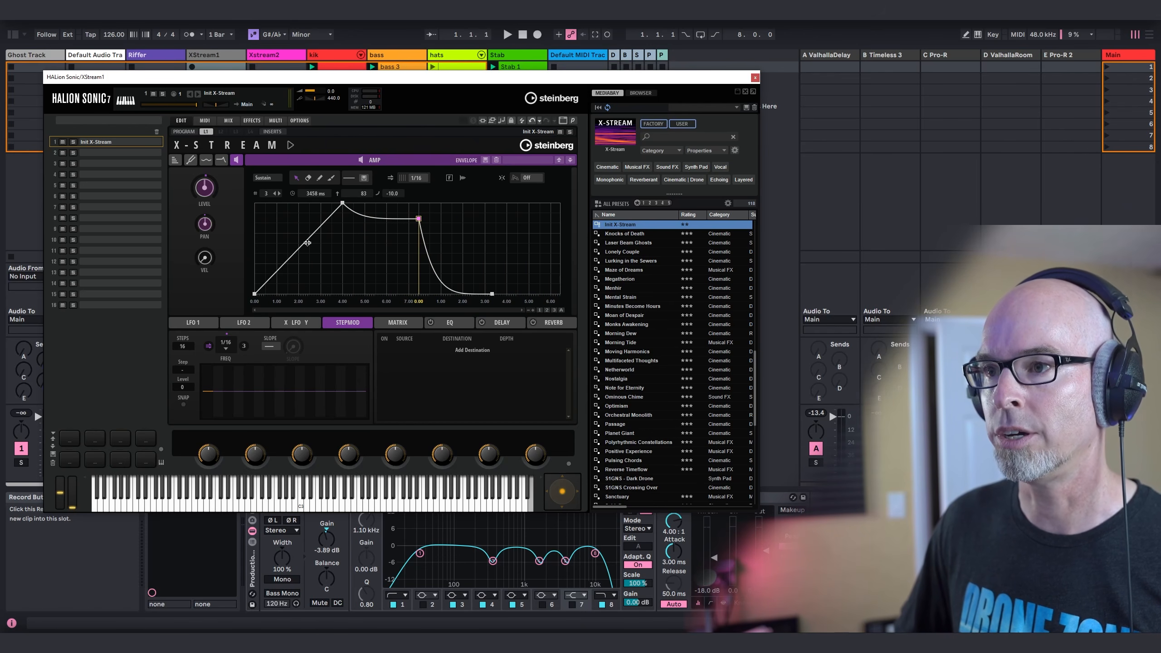
# - Extend the amp envelope's release to about 5709 ms, lengthen the attack further, and set the sustain point to about 5043 ms at 86 %
pyautogui.moveTo(491, 293); pyautogui.dragTo(540, 297)
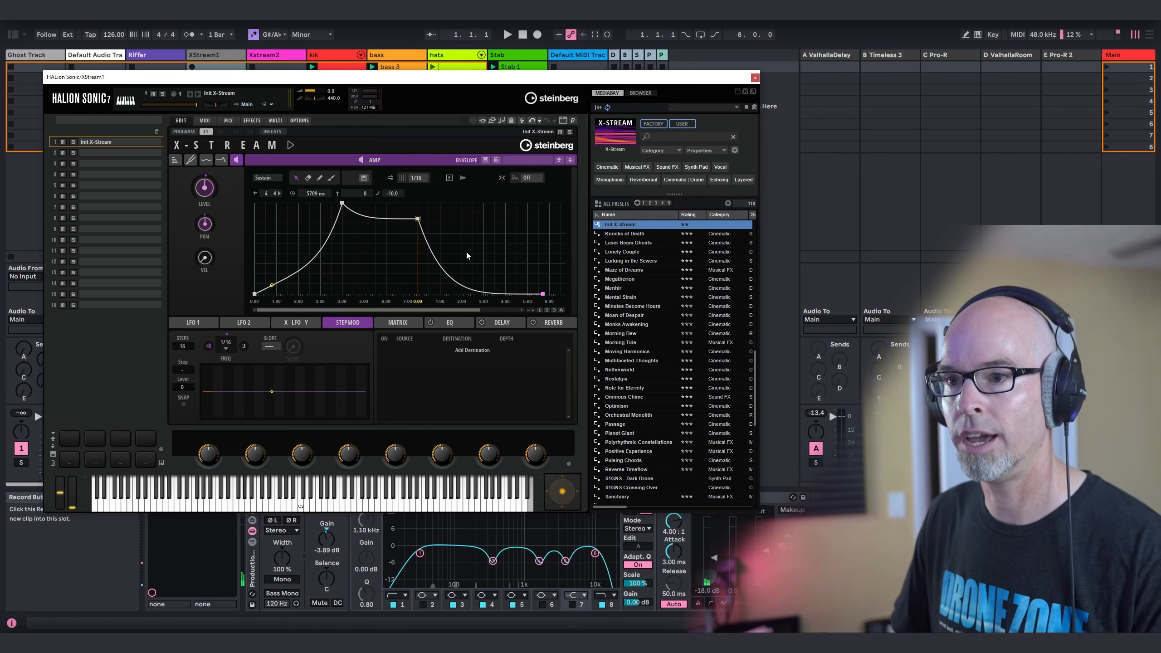
pyautogui.moveTo(342, 203); pyautogui.dragTo(377, 202)
pyautogui.moveTo(452, 218); pyautogui.dragTo(489, 215)
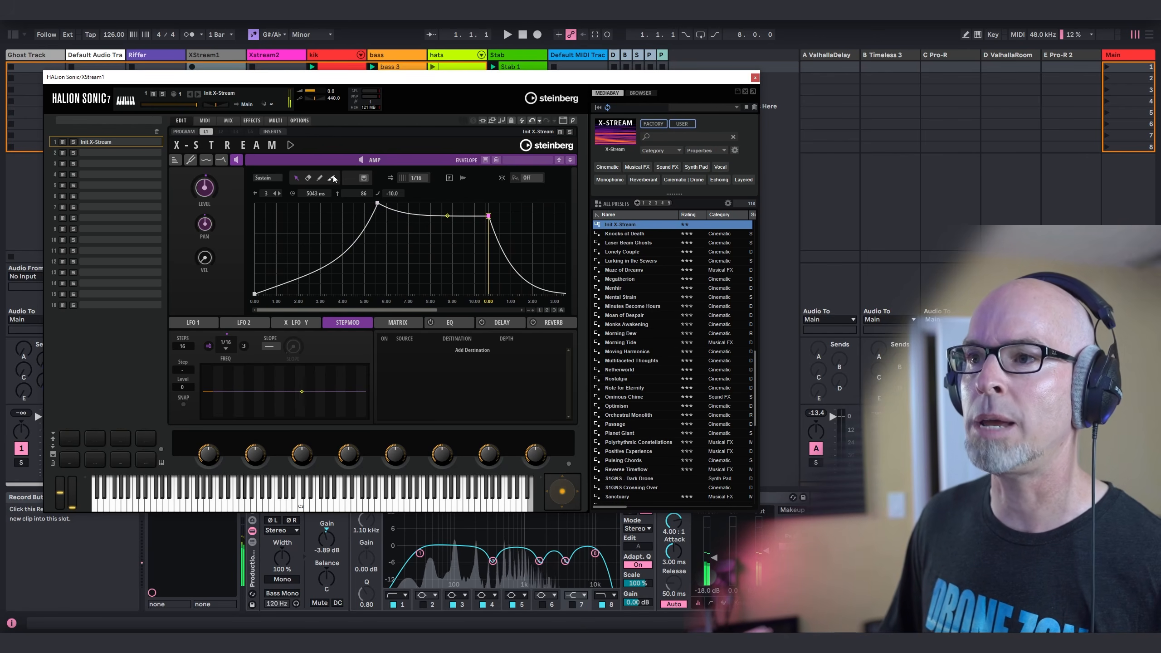
# - Look through the factory envelope shapes without choosing one, and return to the X-Stream overview
pyautogui.click(348, 178)
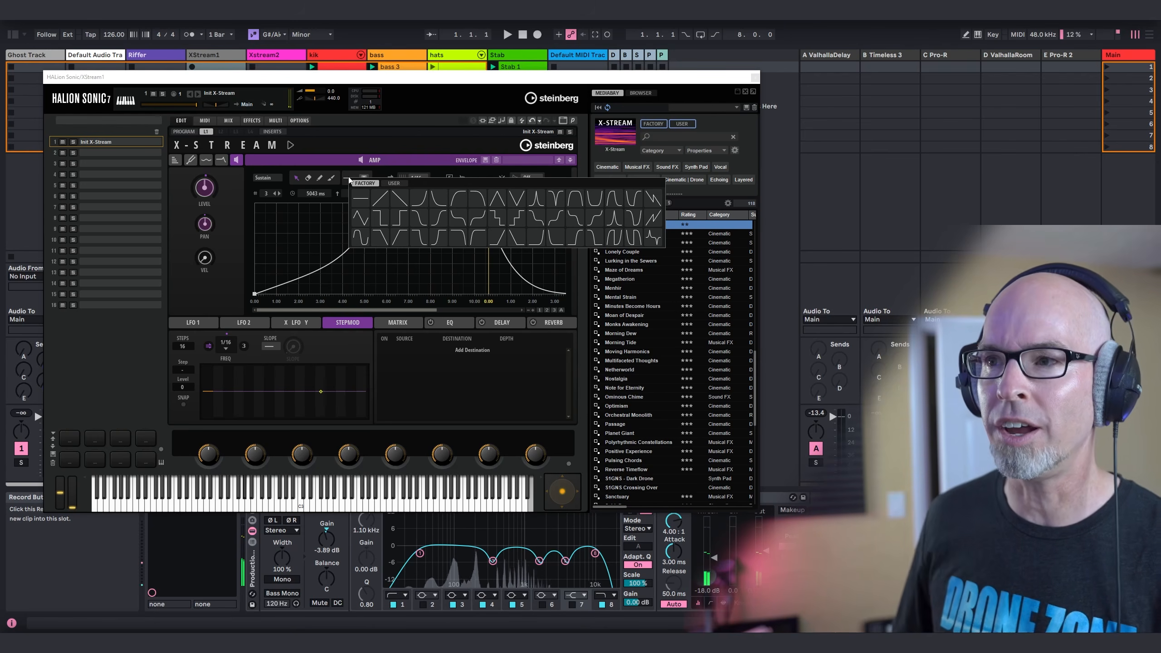
pyautogui.click(348, 175)
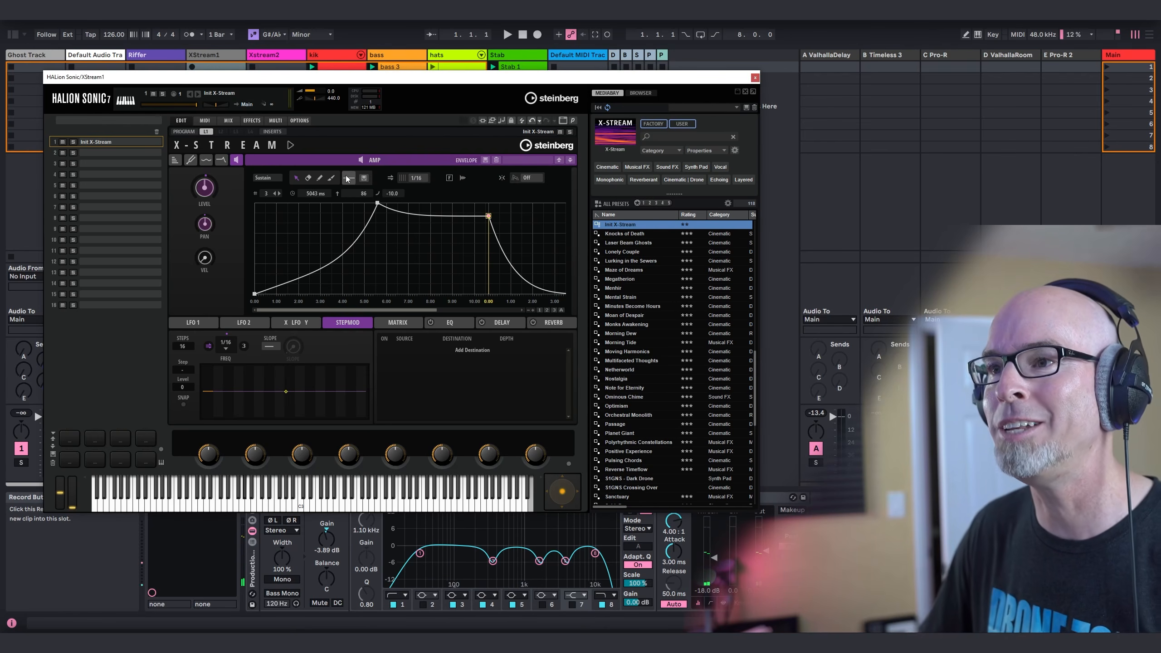
pyautogui.click(378, 163)
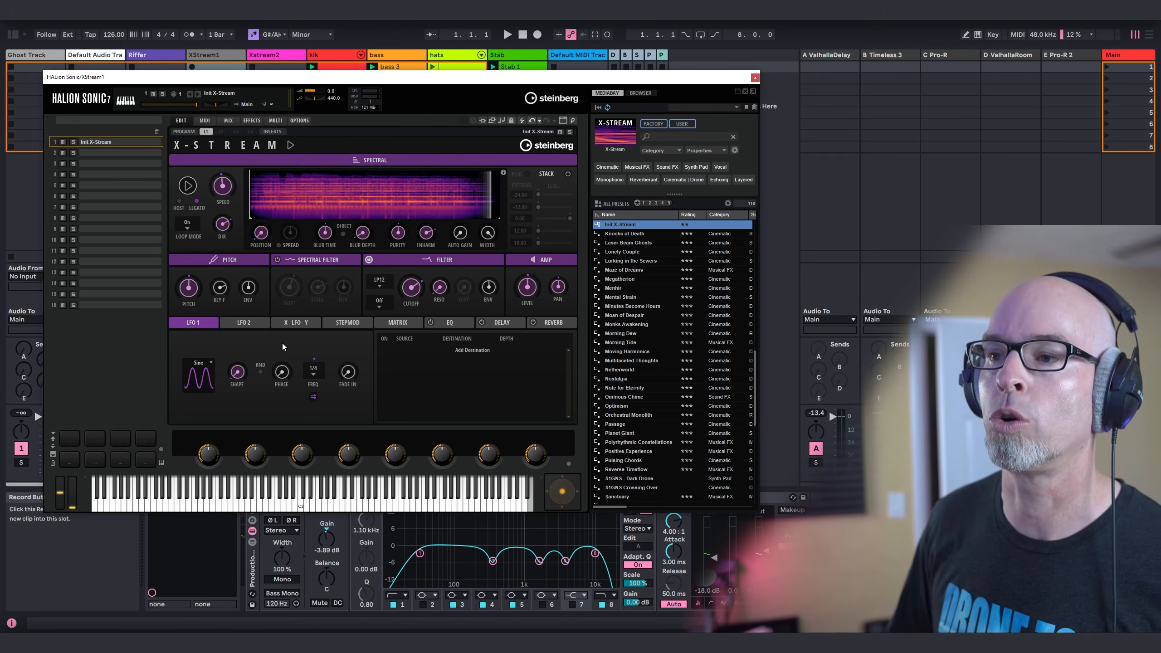
# - Adjust the spectral playback position together with the blur depth and blur time
pyautogui.moveTo(264, 234)
pyautogui.moveTo(265, 234)
pyautogui.mouseDown()
pyautogui.moveTo(270, 195)
pyautogui.moveTo(266, 225)
pyautogui.mouseUp()
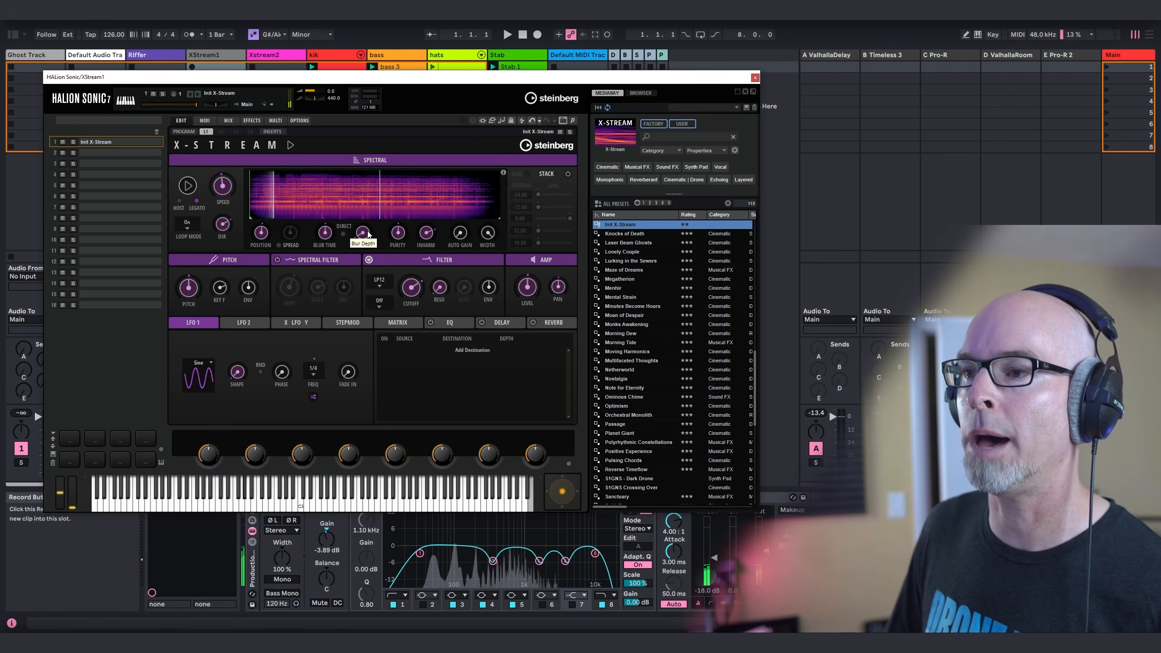
pyautogui.moveTo(368, 232); pyautogui.dragTo(370, 209)
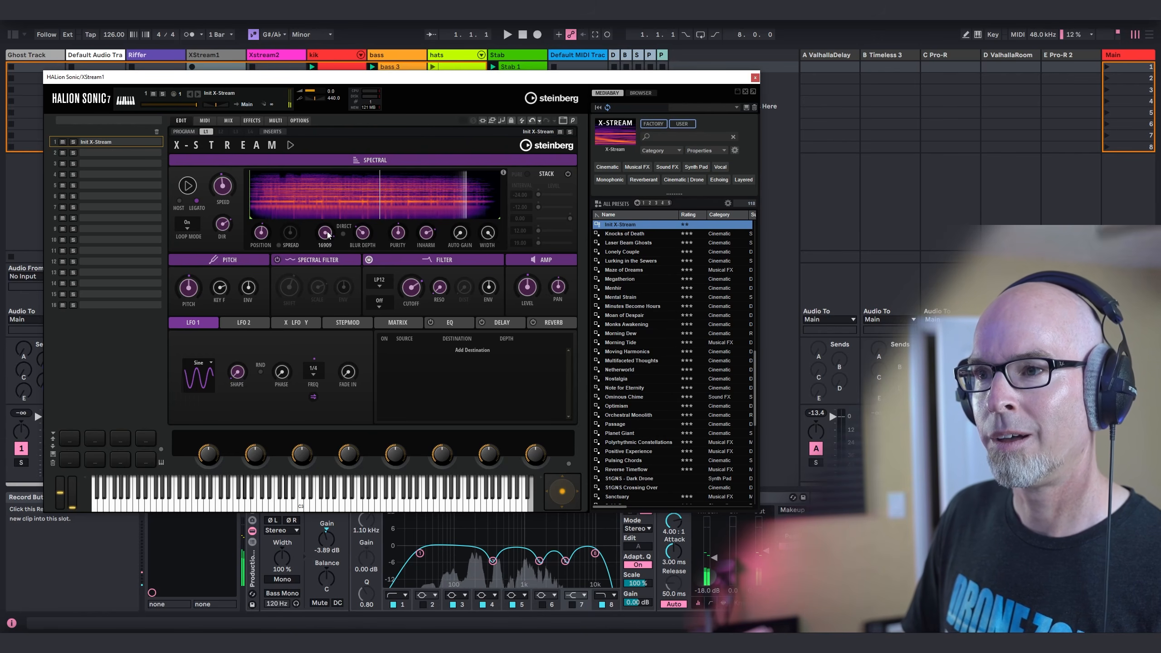
pyautogui.scroll(3, 328, 235)
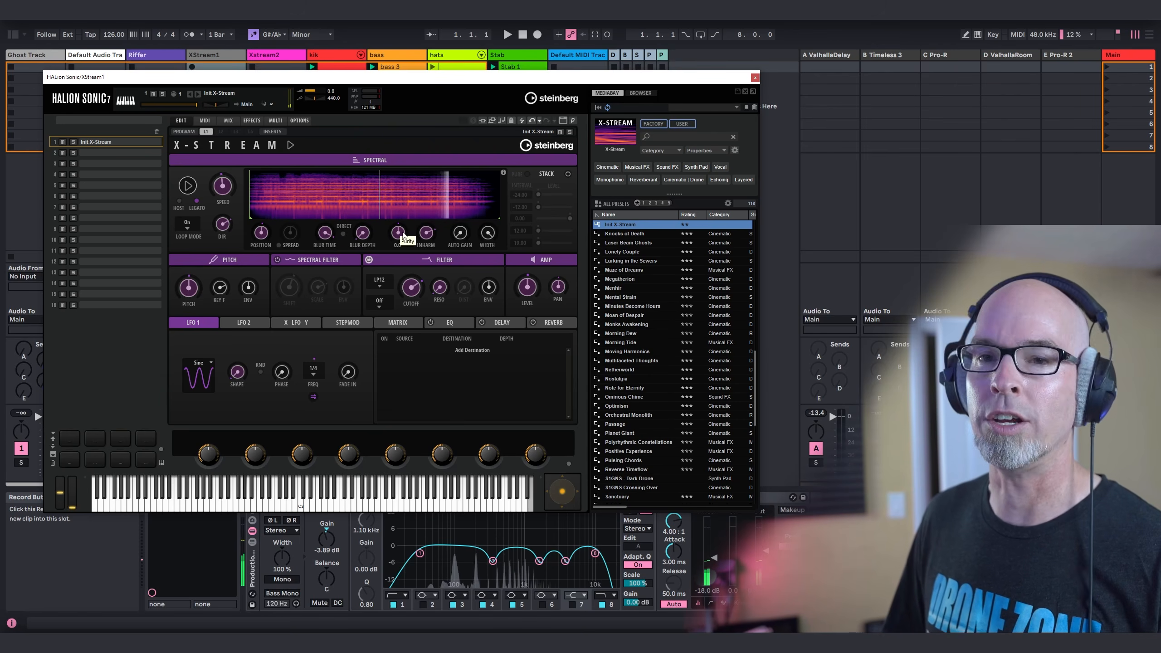
# - Raise the spectral purity, lower it again, and slightly adjust the filter cutoff
pyautogui.moveTo(403, 222); pyautogui.dragTo(406, 216)
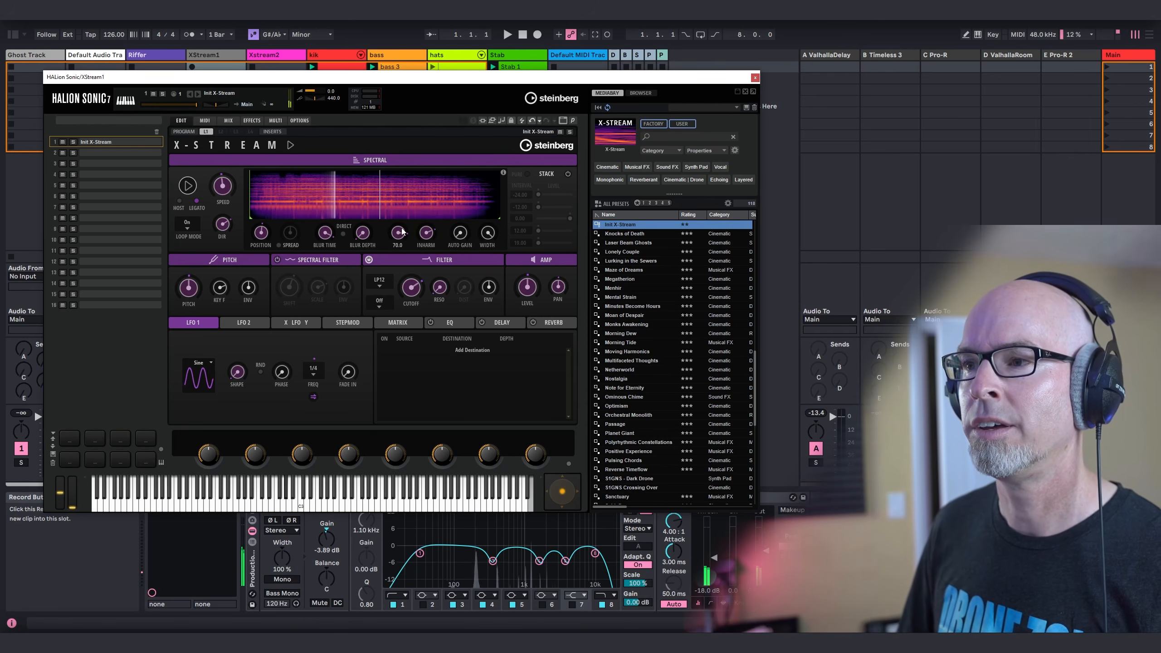
pyautogui.moveTo(403, 232); pyautogui.dragTo(396, 279)
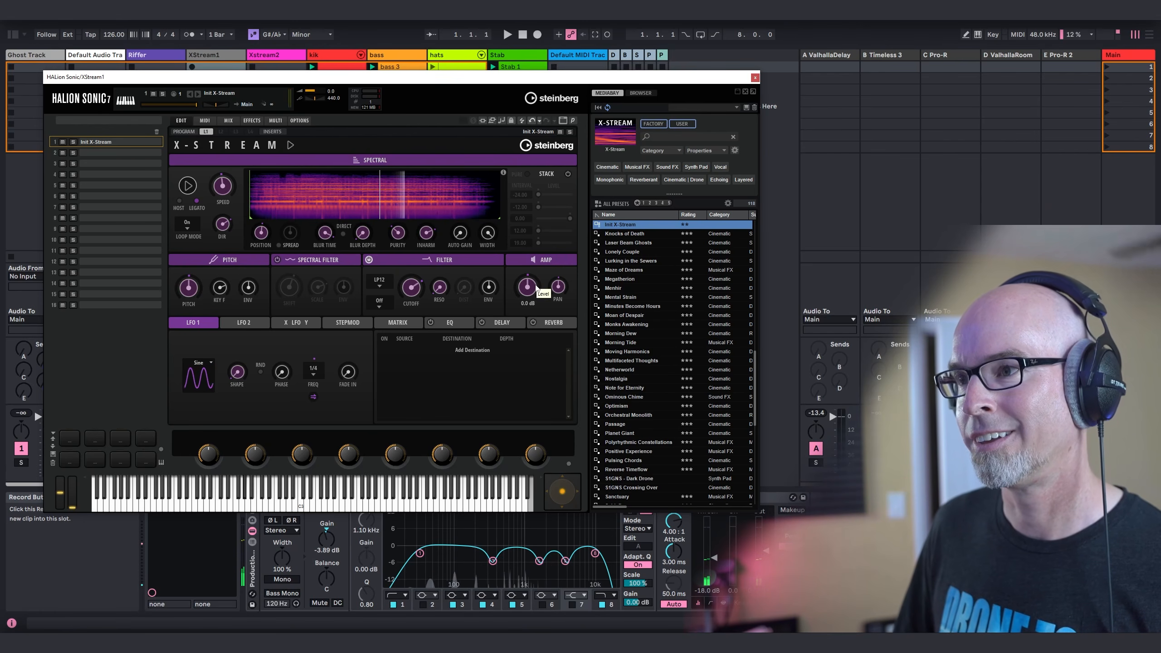
pyautogui.moveTo(413, 292)
pyautogui.mouseDown()
pyautogui.moveTo(419, 283)
pyautogui.moveTo(411, 292)
pyautogui.mouseUp()
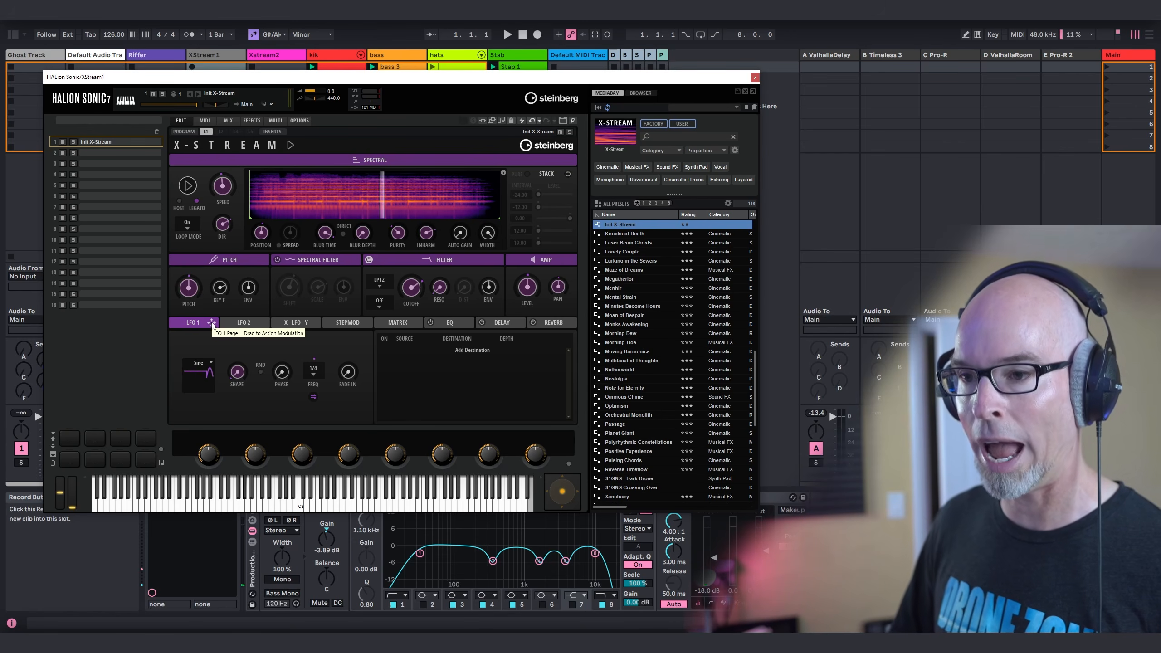
# - Assign LFO 1 to the filter cutoff with a depth of about 30.7 and set the LFO rate to 16/4
pyautogui.moveTo(212, 322); pyautogui.dragTo(421, 294)
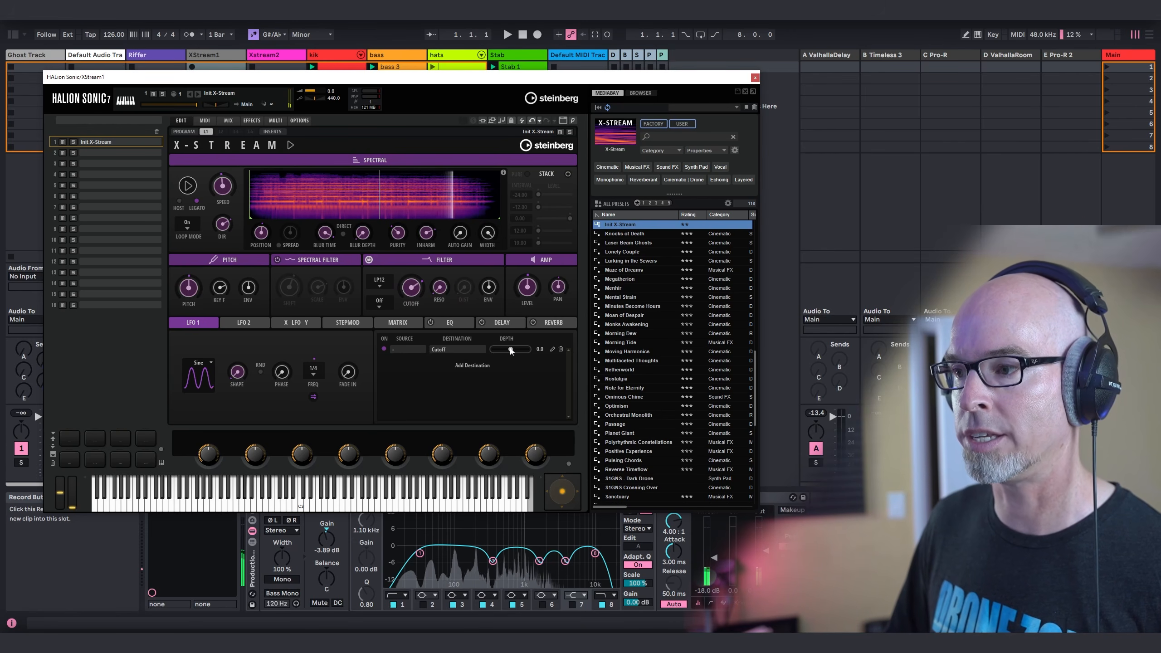
pyautogui.moveTo(511, 349); pyautogui.dragTo(518, 350)
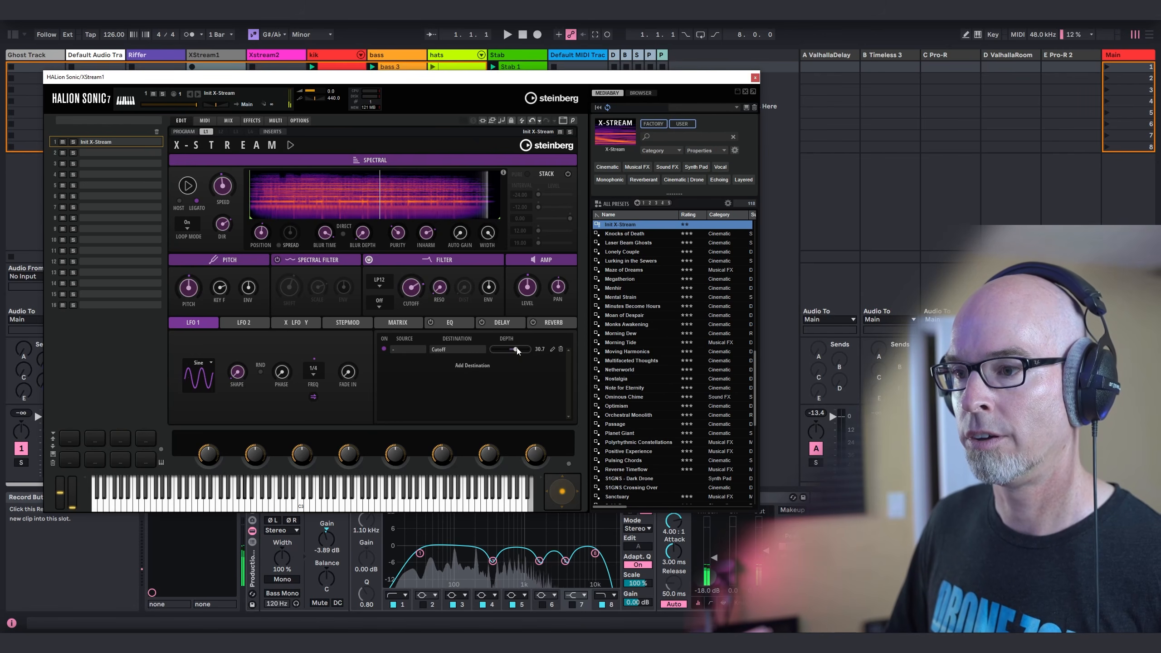
pyautogui.click(313, 369)
pyautogui.moveTo(341, 366)
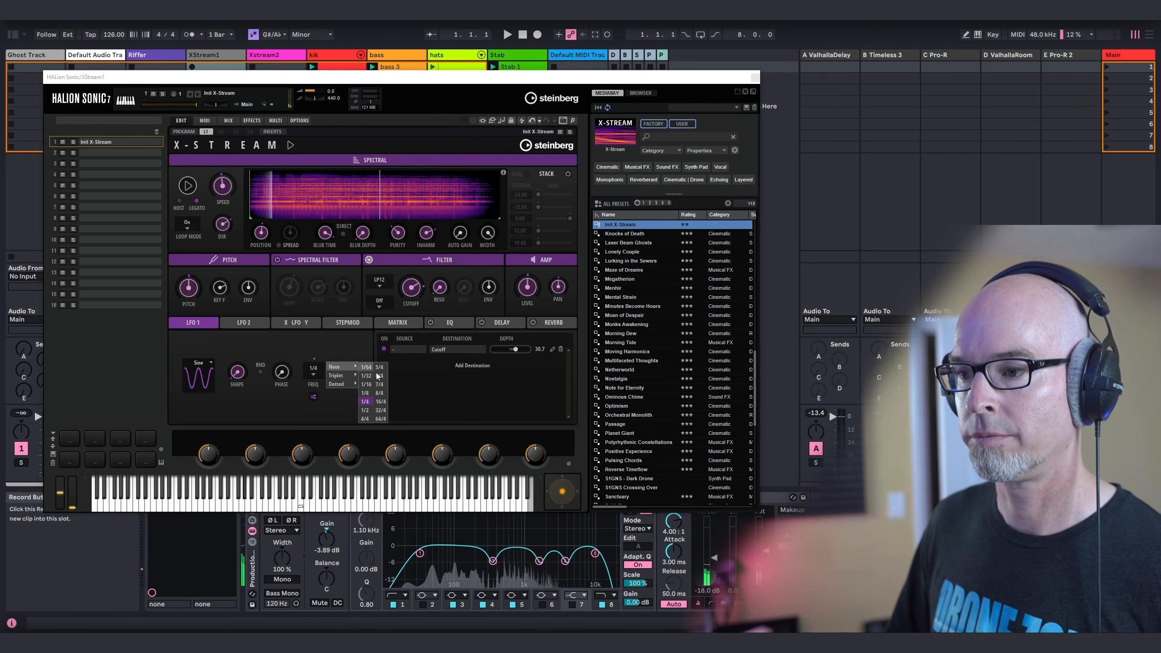
pyautogui.click(380, 401)
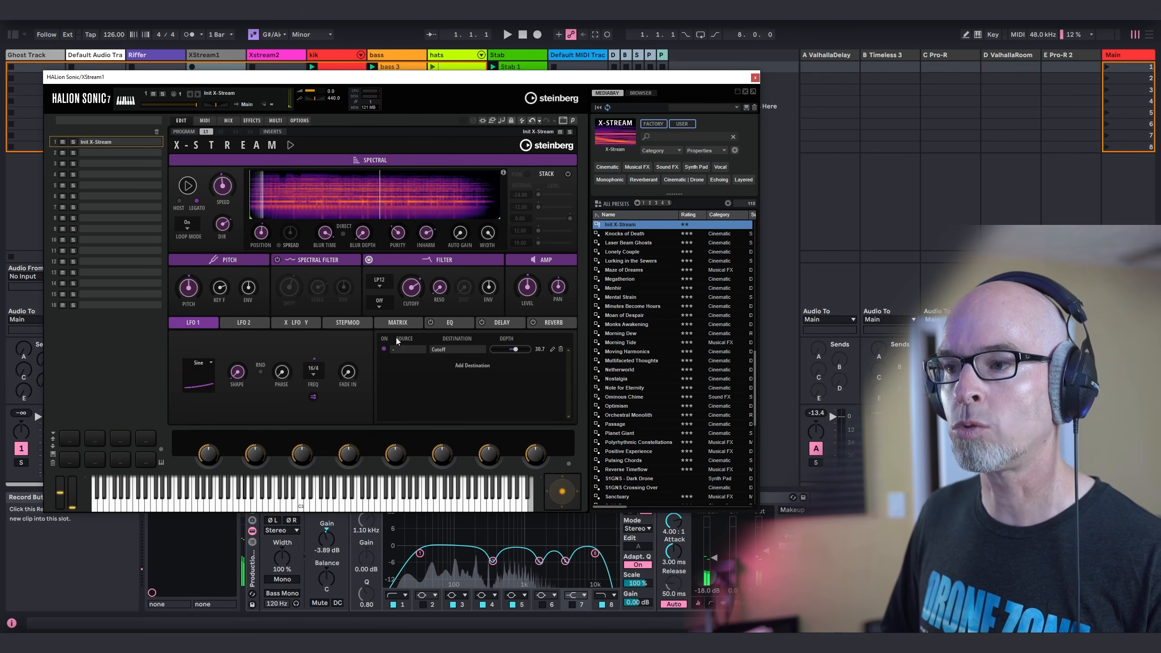
# - Add a second modulation matrix routing from LFO 2 to Resonance
pyautogui.click(396, 323)
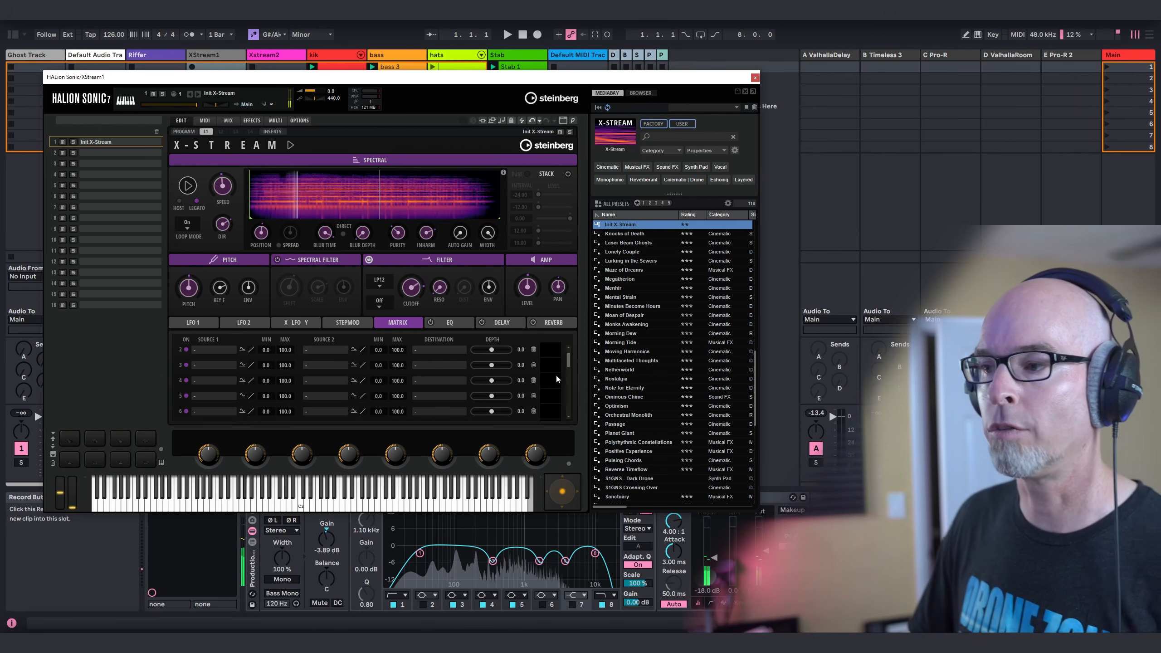
pyautogui.moveTo(569, 361); pyautogui.dragTo(569, 350)
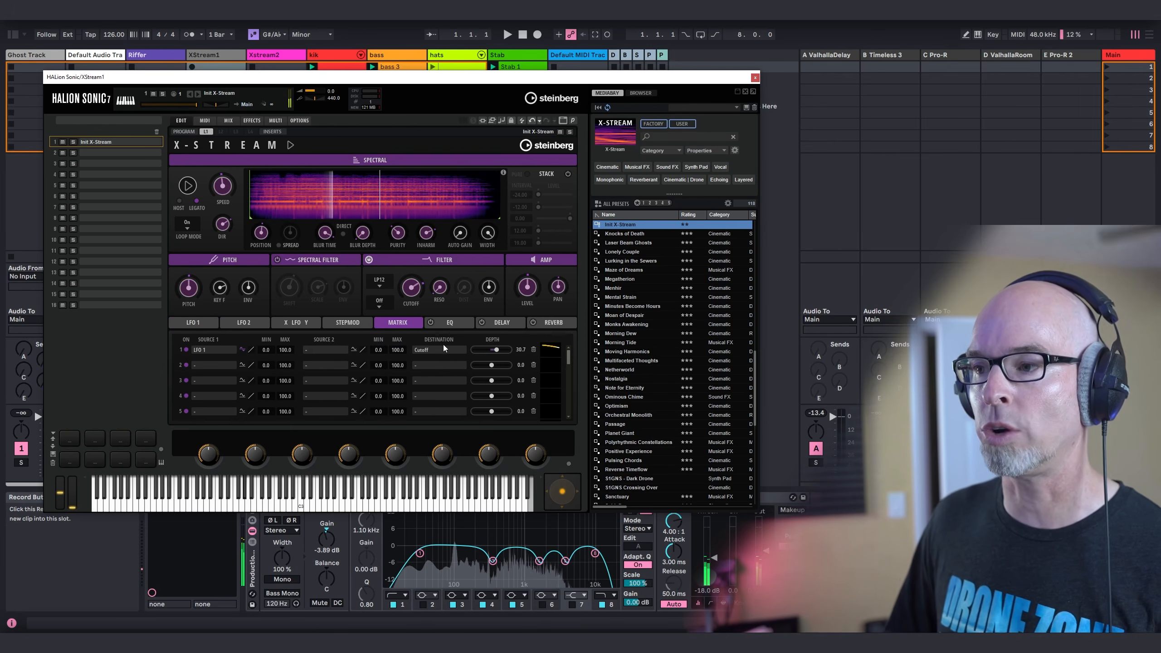
pyautogui.click(201, 365)
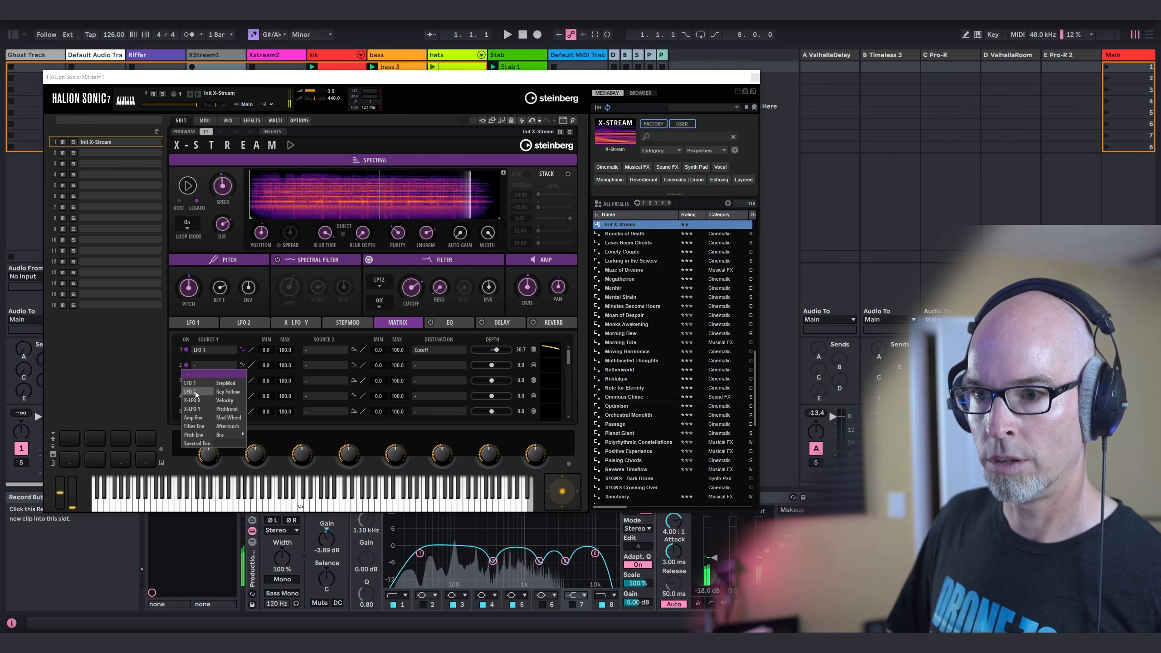
pyautogui.click(195, 393)
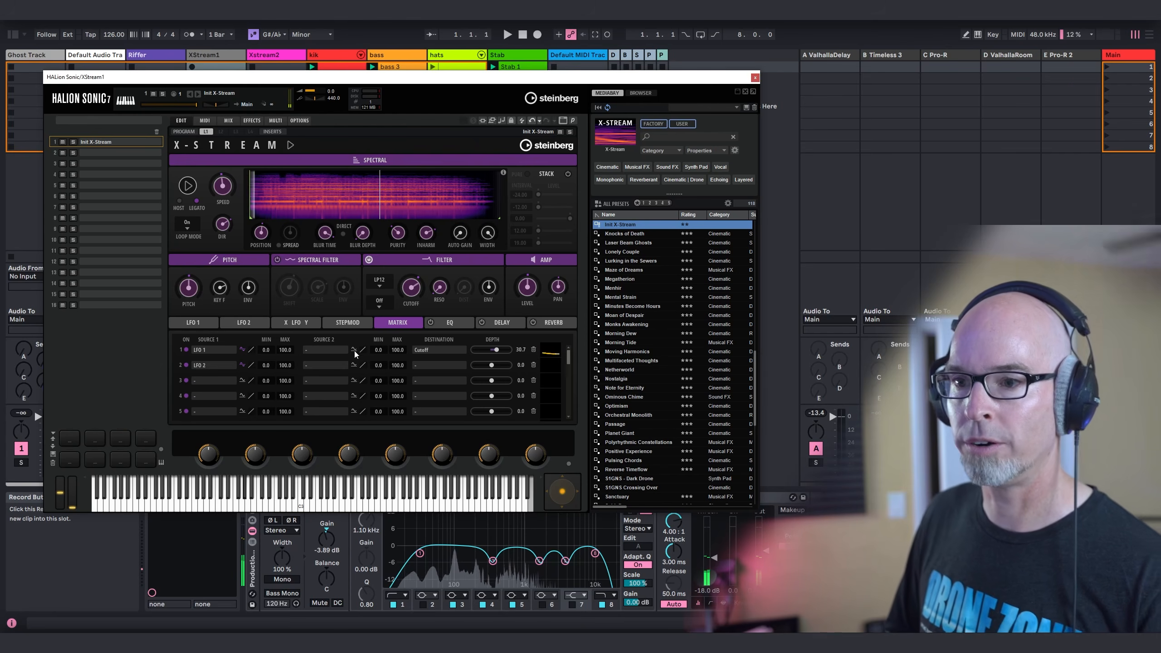
pyautogui.click(424, 369)
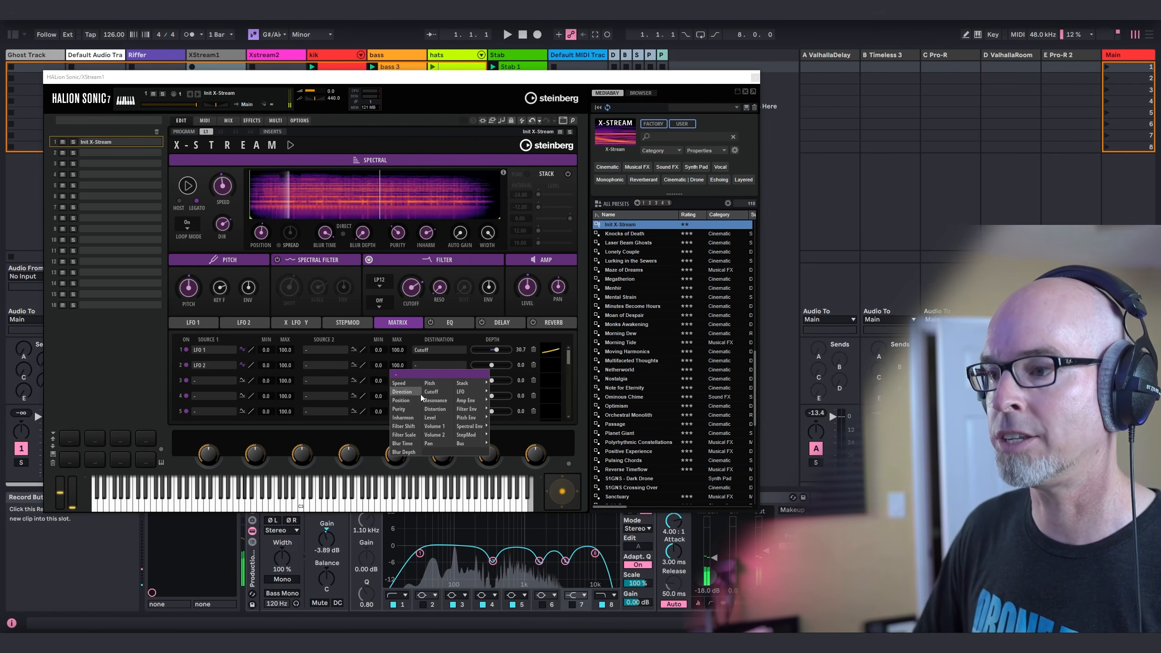
pyautogui.click(437, 401)
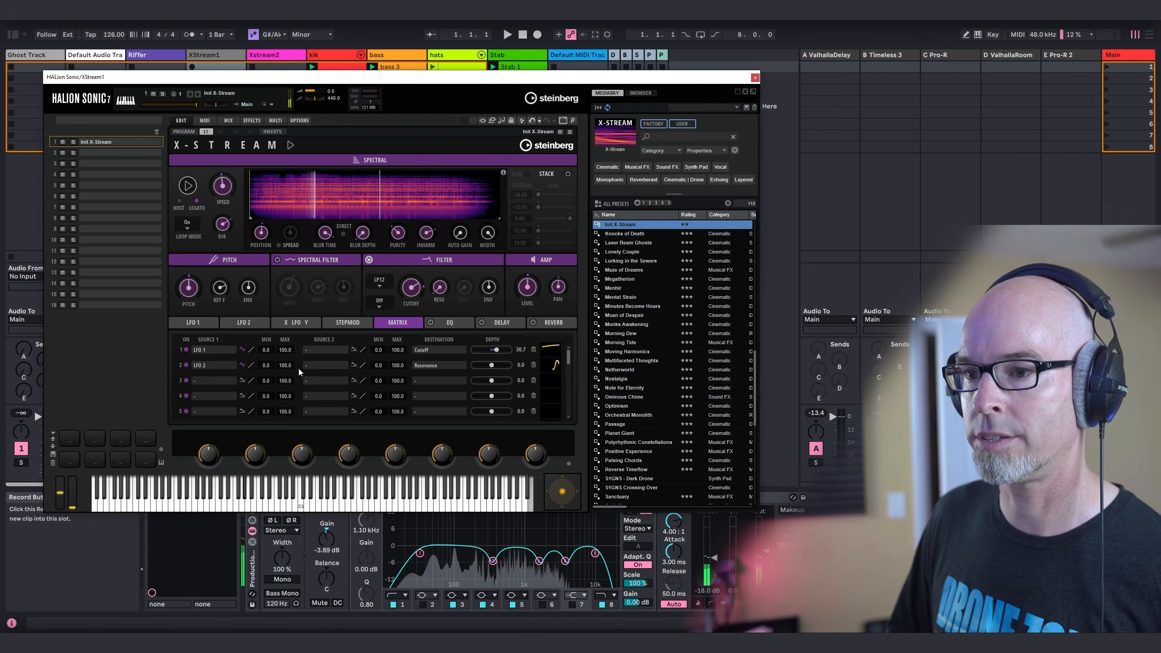
# - Set LFO 2 to the S&H 1 waveform with a resonance depth of about 49.3, and start playback in Ableton Live
pyautogui.click(244, 322)
pyautogui.click(200, 364)
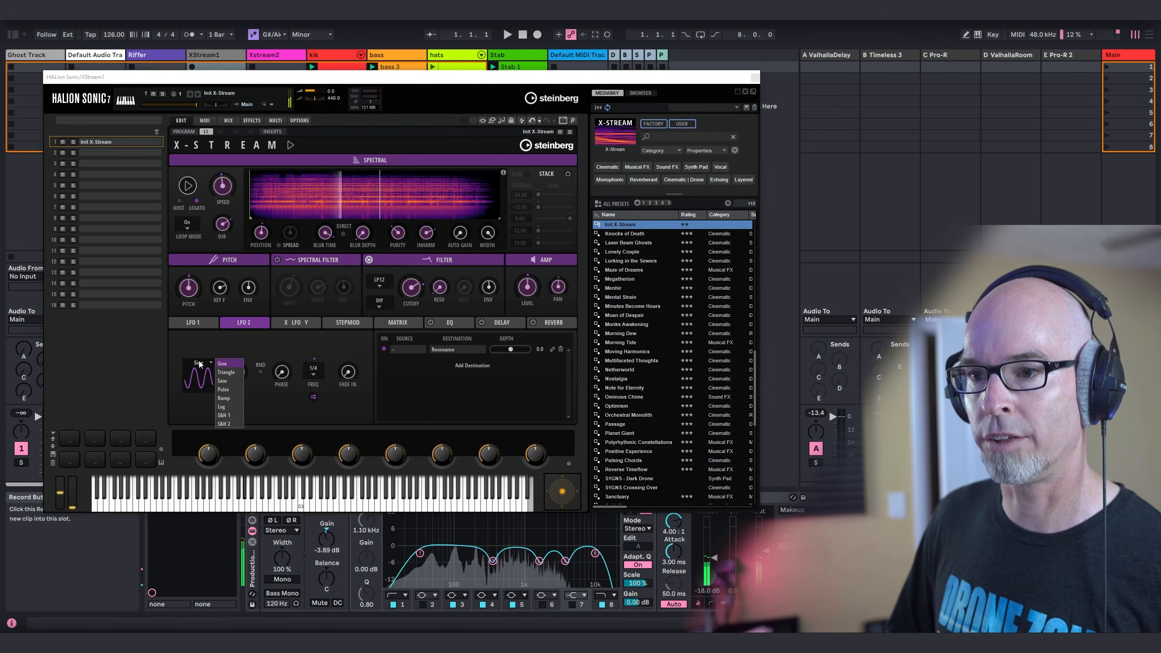
pyautogui.click(223, 415)
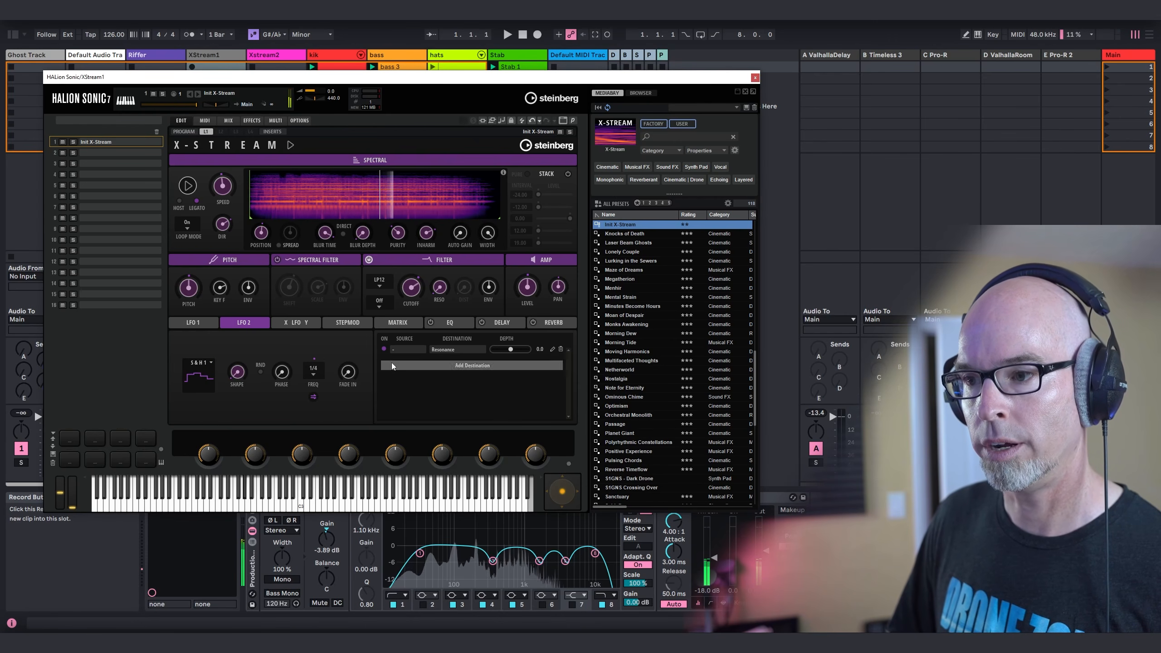
pyautogui.moveTo(511, 350); pyautogui.dragTo(523, 350)
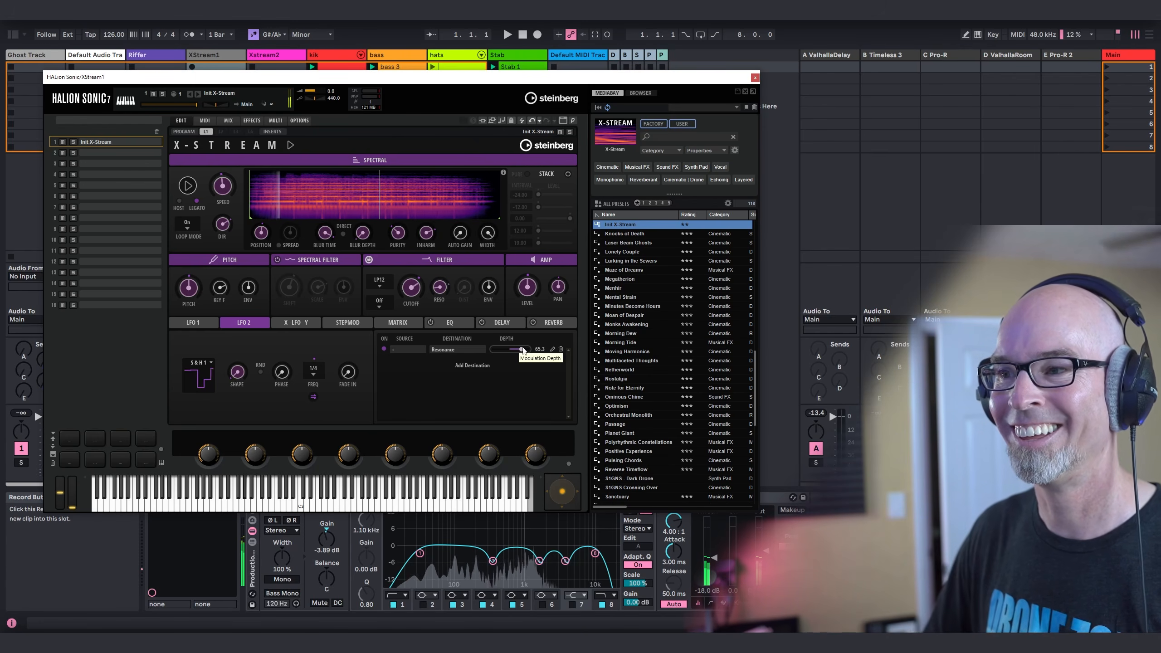
pyautogui.moveTo(523, 351); pyautogui.dragTo(521, 352)
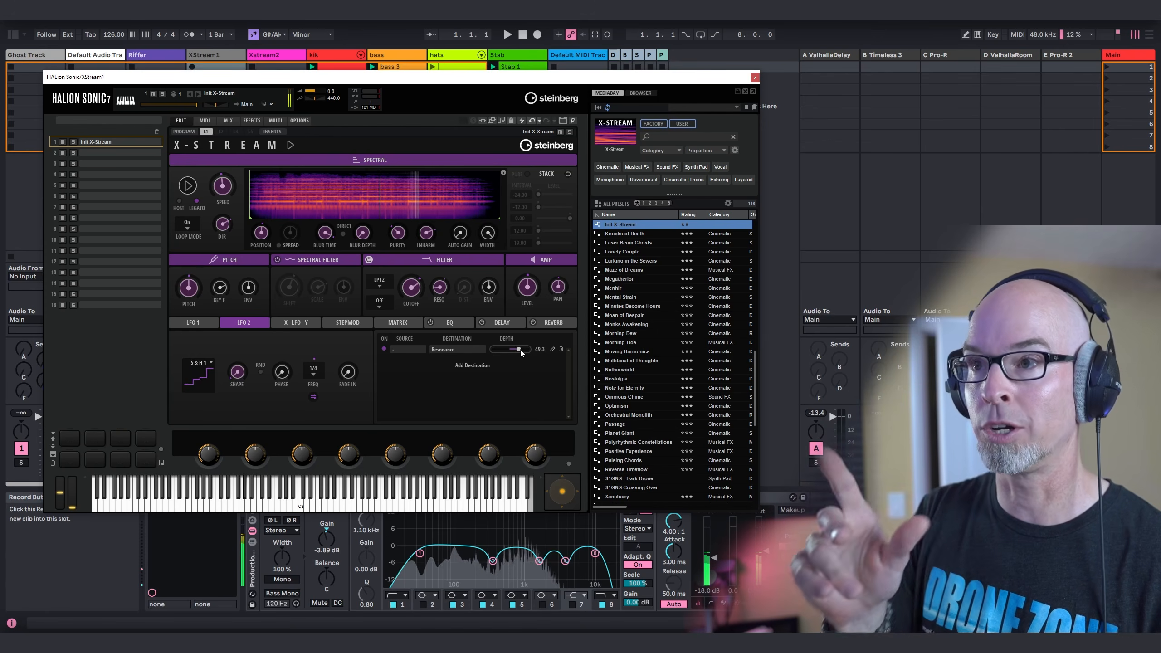
pyautogui.click(508, 36)
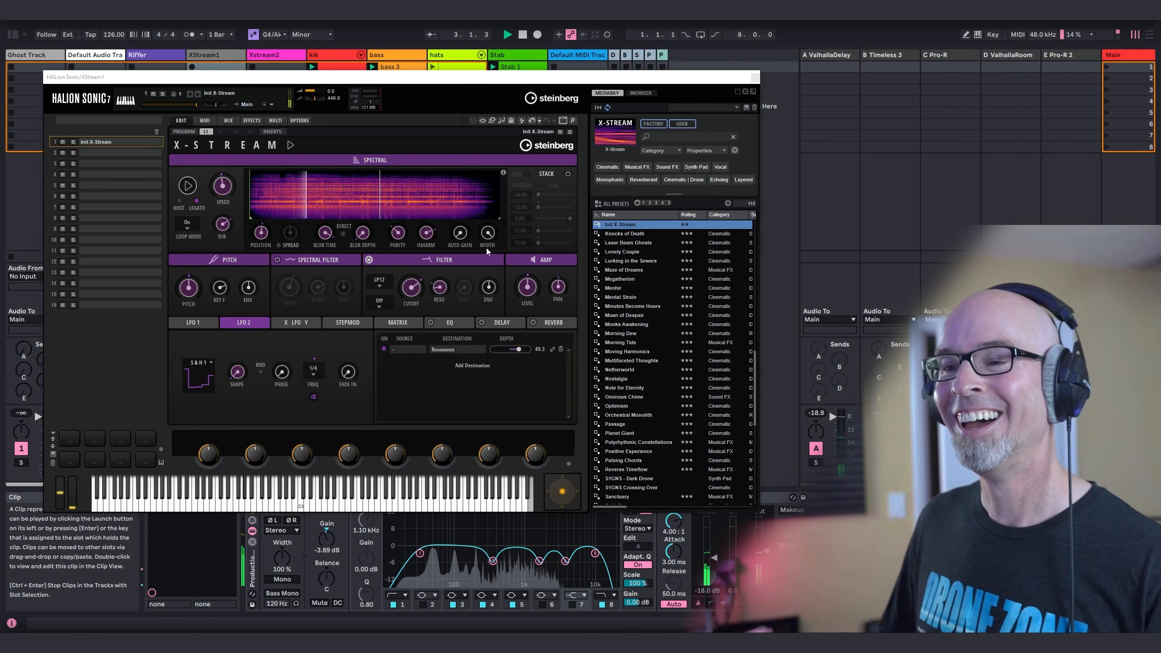
# - Raise the XLFO's X rate to 1/8 and lower its Y rate to 1/3
pyautogui.click(298, 326)
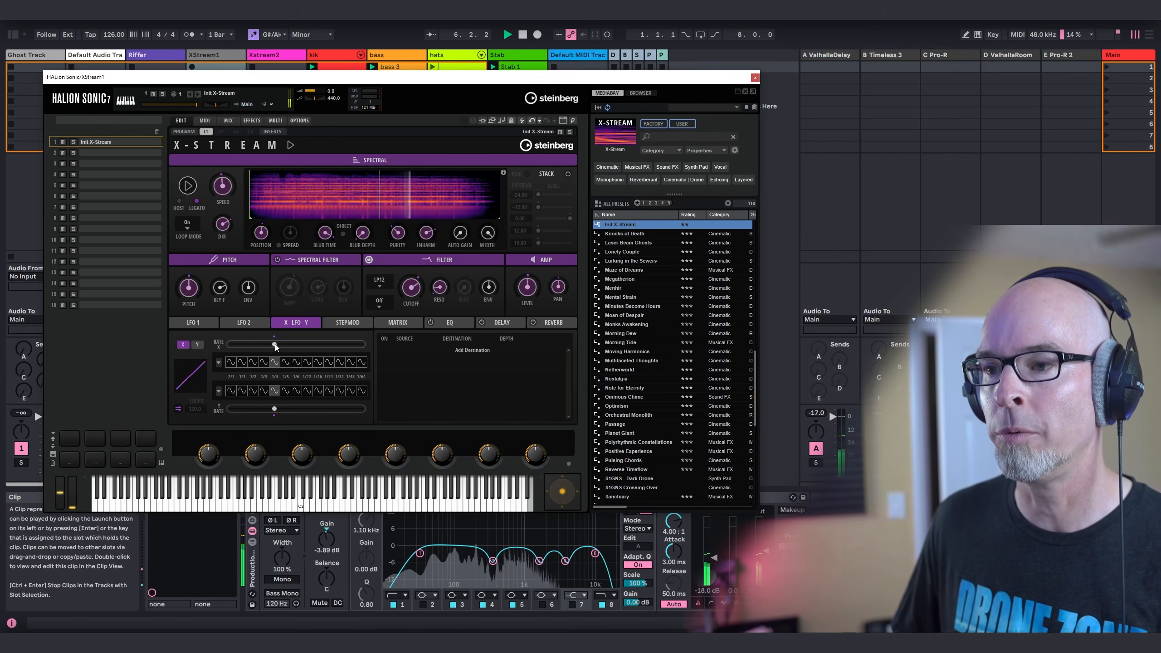
pyautogui.moveTo(277, 347); pyautogui.dragTo(302, 345)
pyautogui.moveTo(273, 409); pyautogui.dragTo(263, 409)
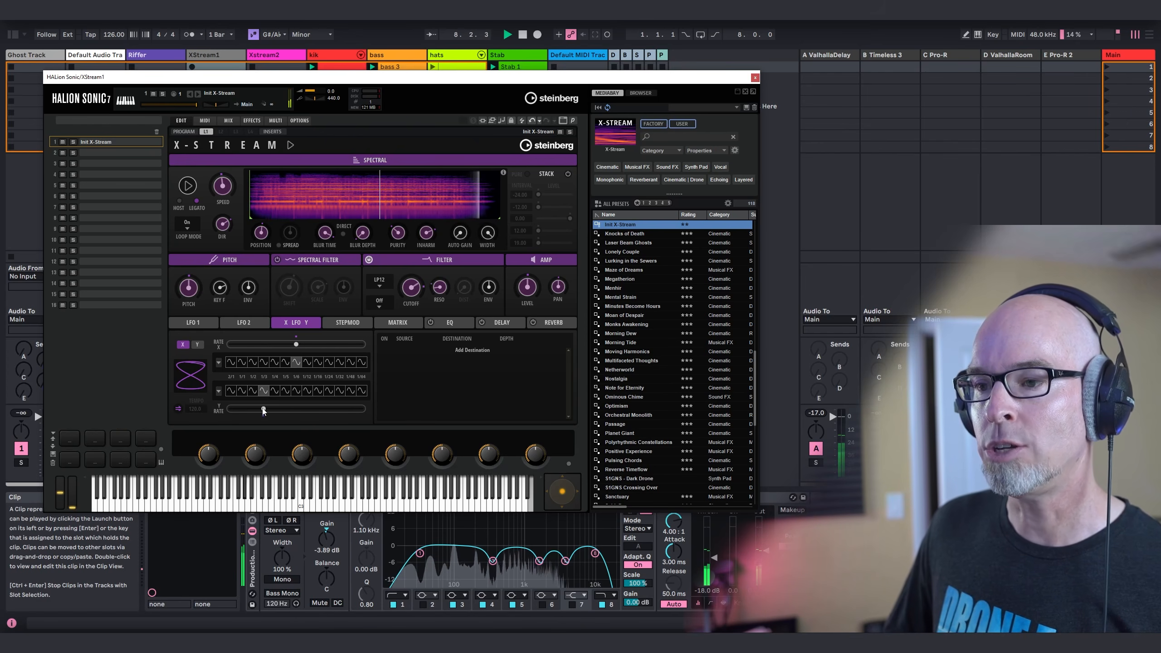
# - Set the second waveform slot in the XLFO's X row to Square
pyautogui.click(219, 363)
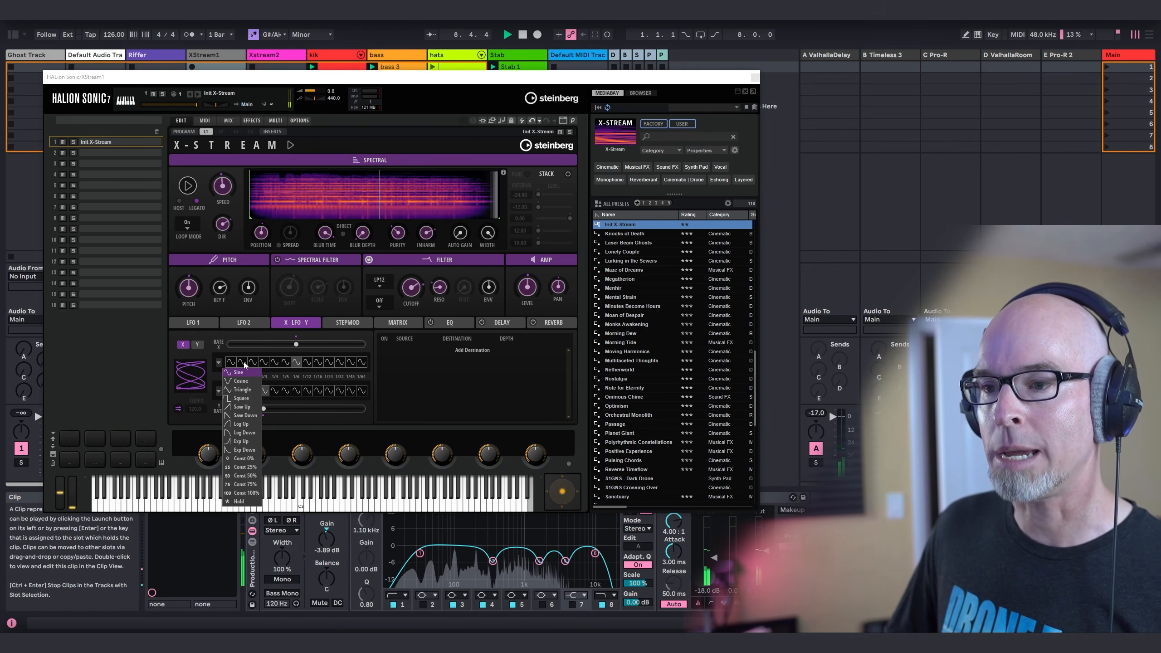
pyautogui.click(246, 400)
pyautogui.click(347, 392)
pyautogui.click(340, 419)
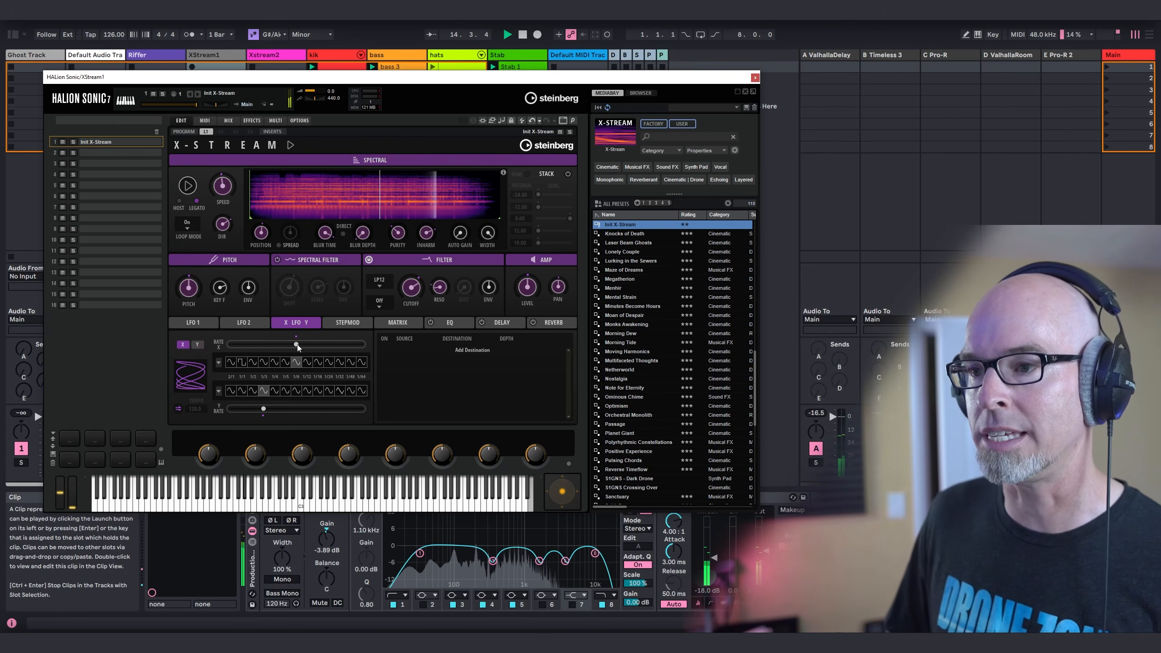
# - Set the ninth waveform slot in the XLFO's Y row to Saw Down
pyautogui.click(317, 392)
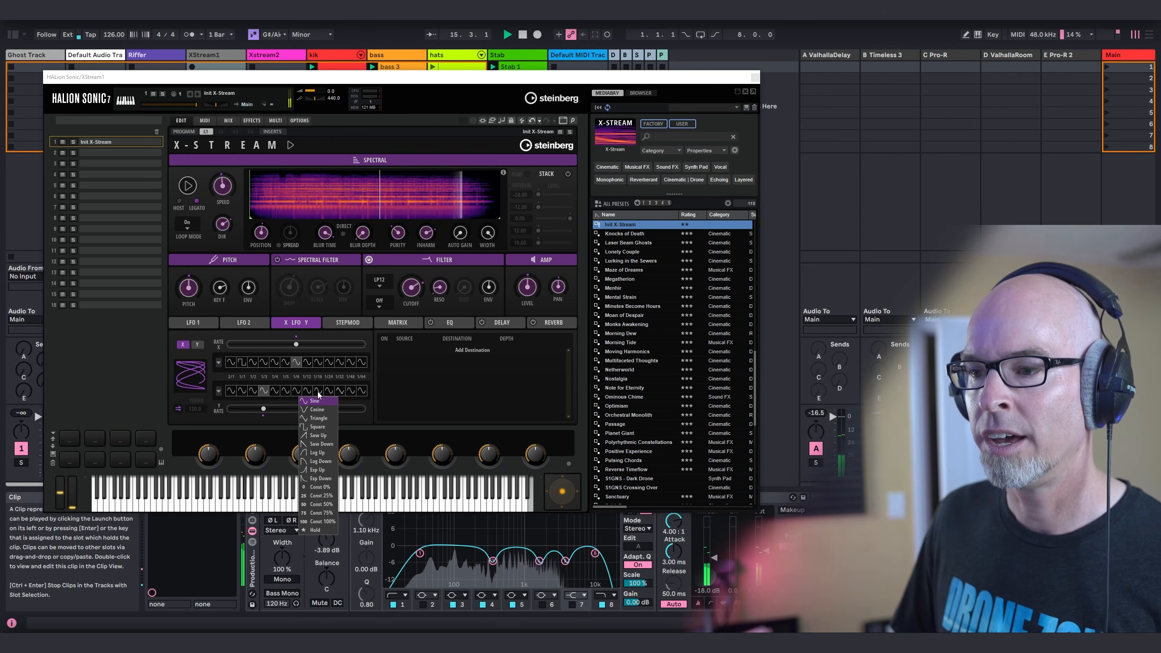
pyautogui.click(322, 444)
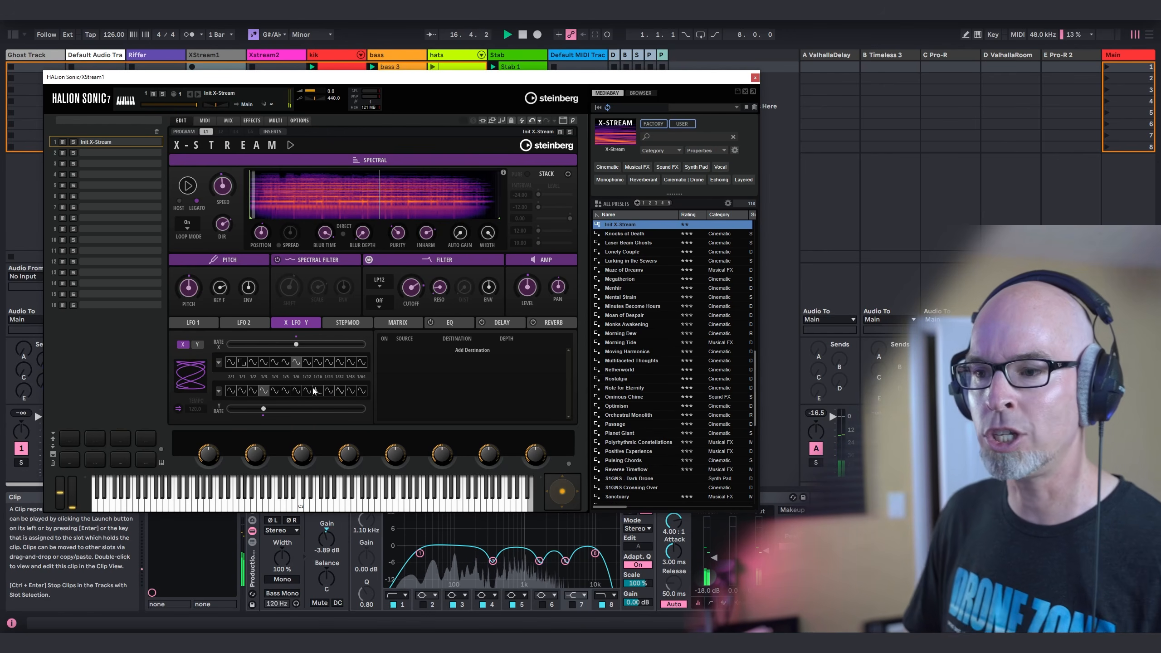
pyautogui.click(339, 390)
pyautogui.click(339, 390)
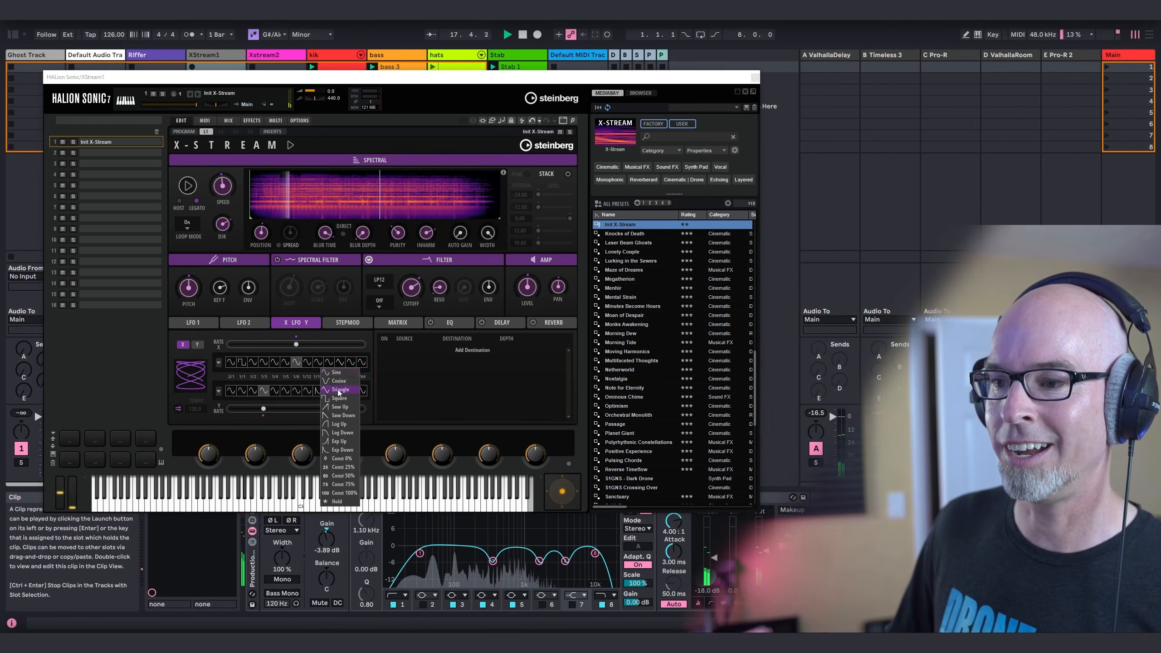
pyautogui.click(252, 365)
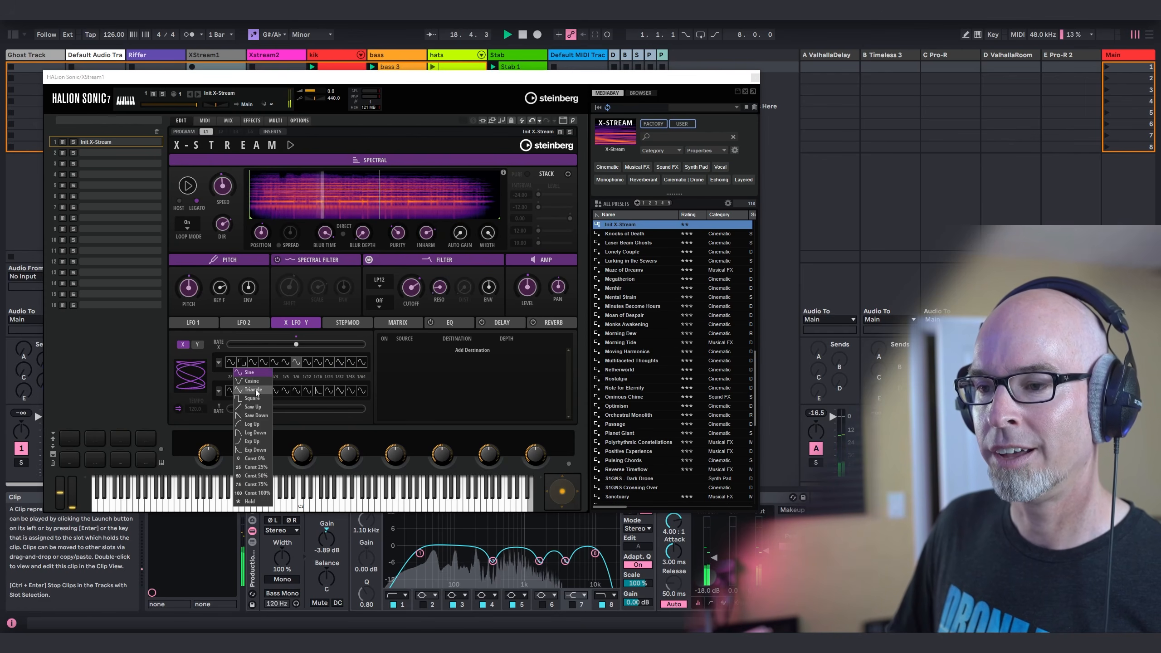
pyautogui.click(264, 408)
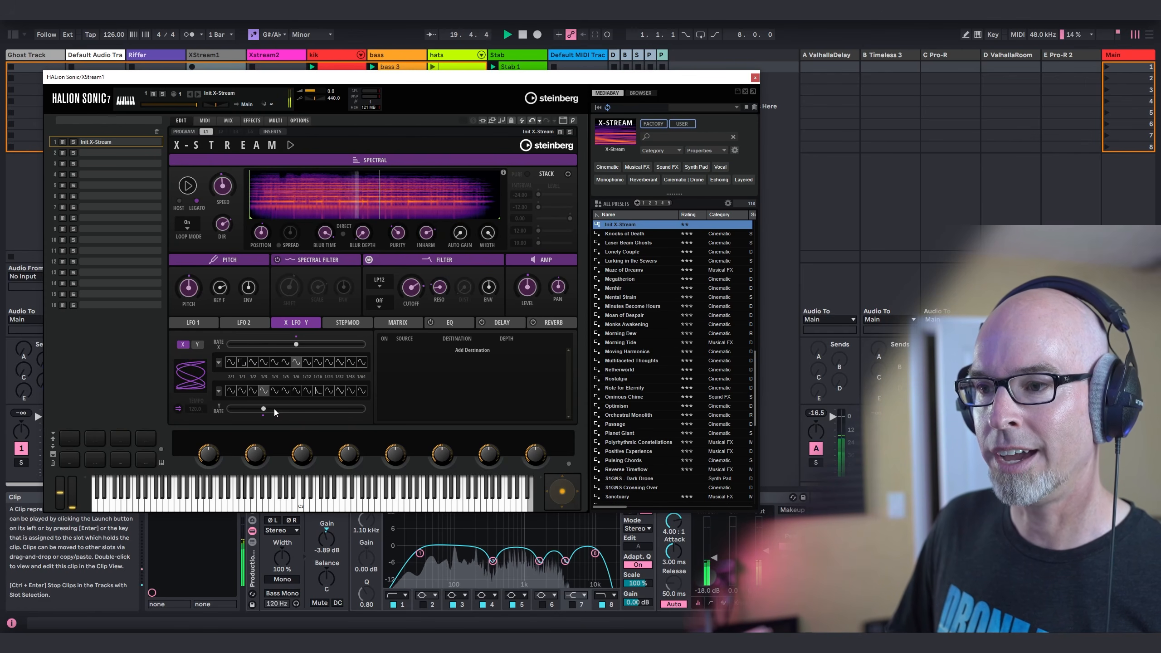
# - Assign the XLFO's X output to Spectral Speed with a depth of about 30.7, and slow the X rate to its minimum
pyautogui.moveTo(287, 323); pyautogui.dragTo(223, 187)
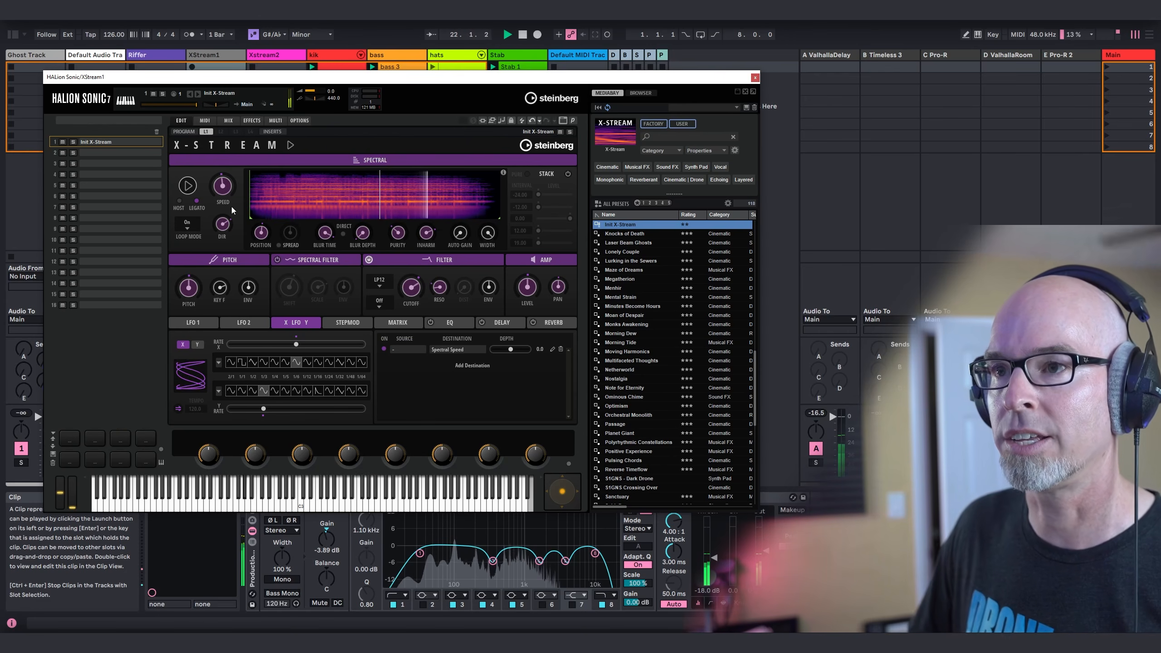
pyautogui.moveTo(510, 350); pyautogui.dragTo(515, 352)
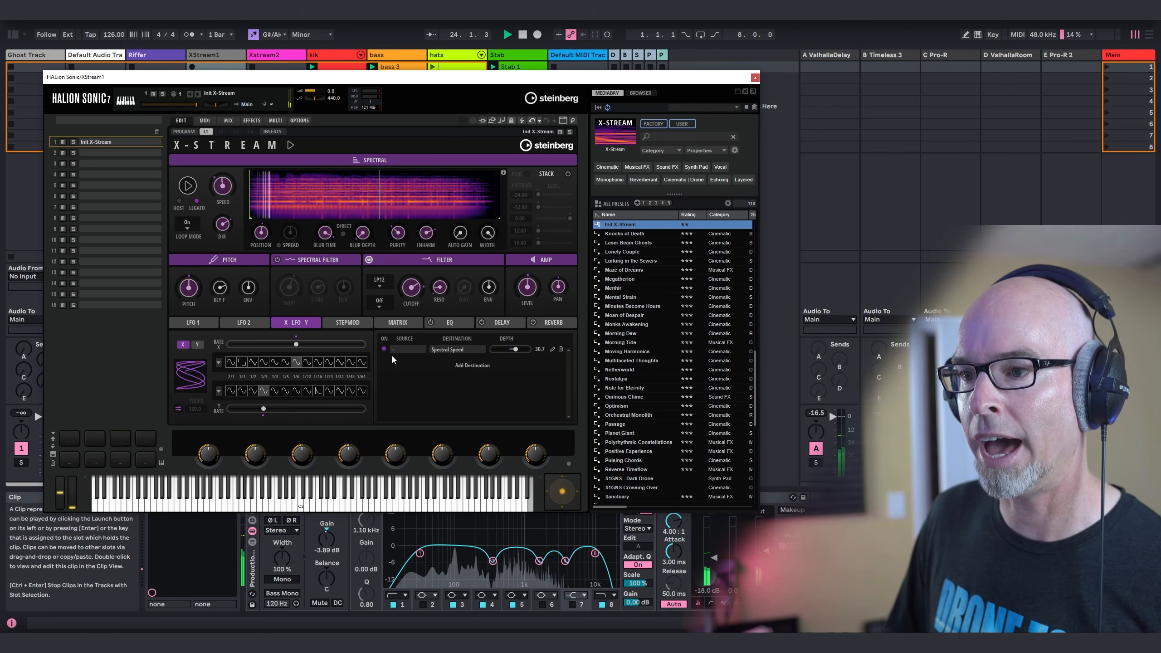
pyautogui.click(232, 363)
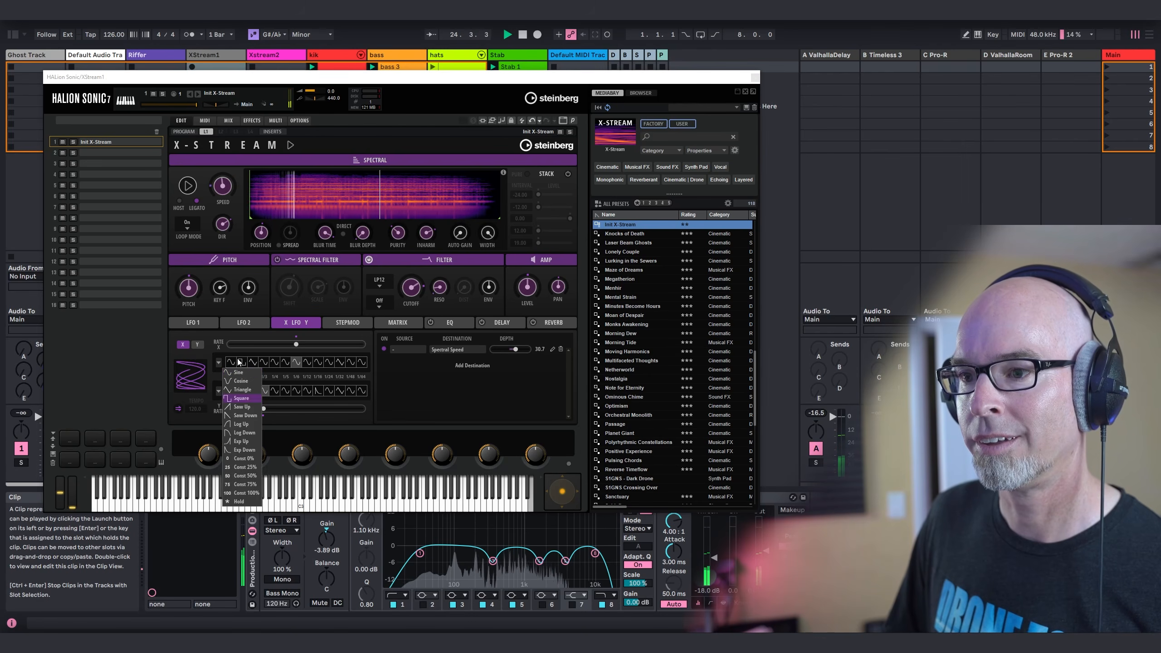
pyautogui.click(291, 350)
pyautogui.moveTo(289, 344); pyautogui.dragTo(229, 344)
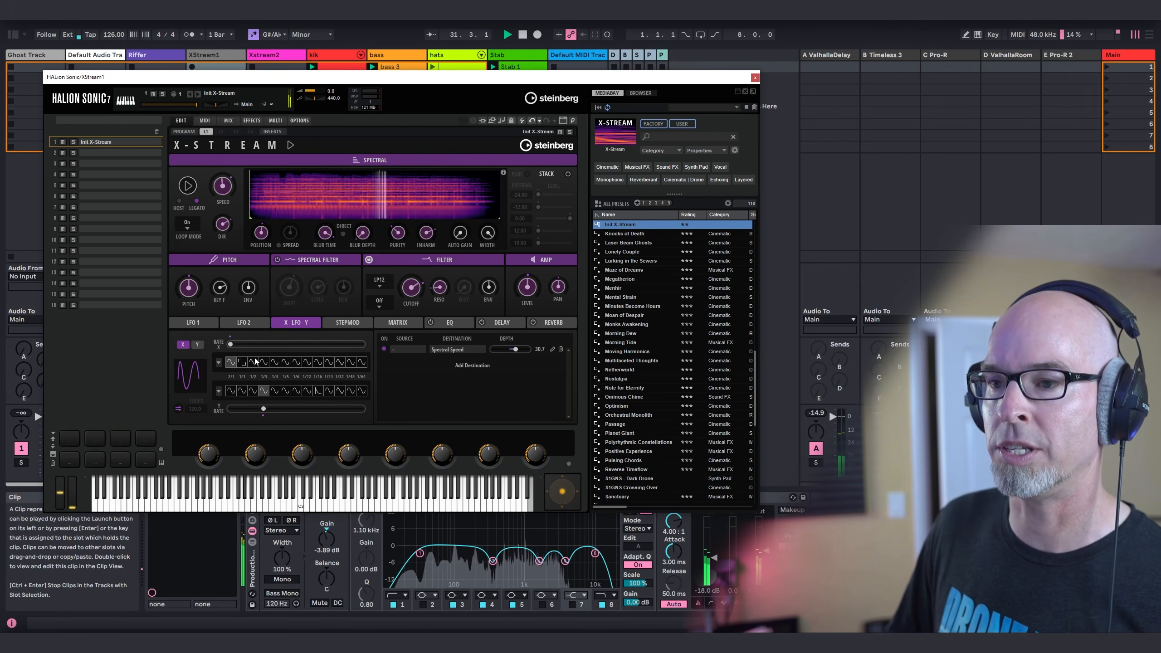
# - Assign the XLFO's Y output to Spectral Position with a depth of about 30.7, and set the Y rate to 1/2
pyautogui.moveTo(295, 322); pyautogui.dragTo(261, 235)
pyautogui.moveTo(259, 409); pyautogui.dragTo(252, 410)
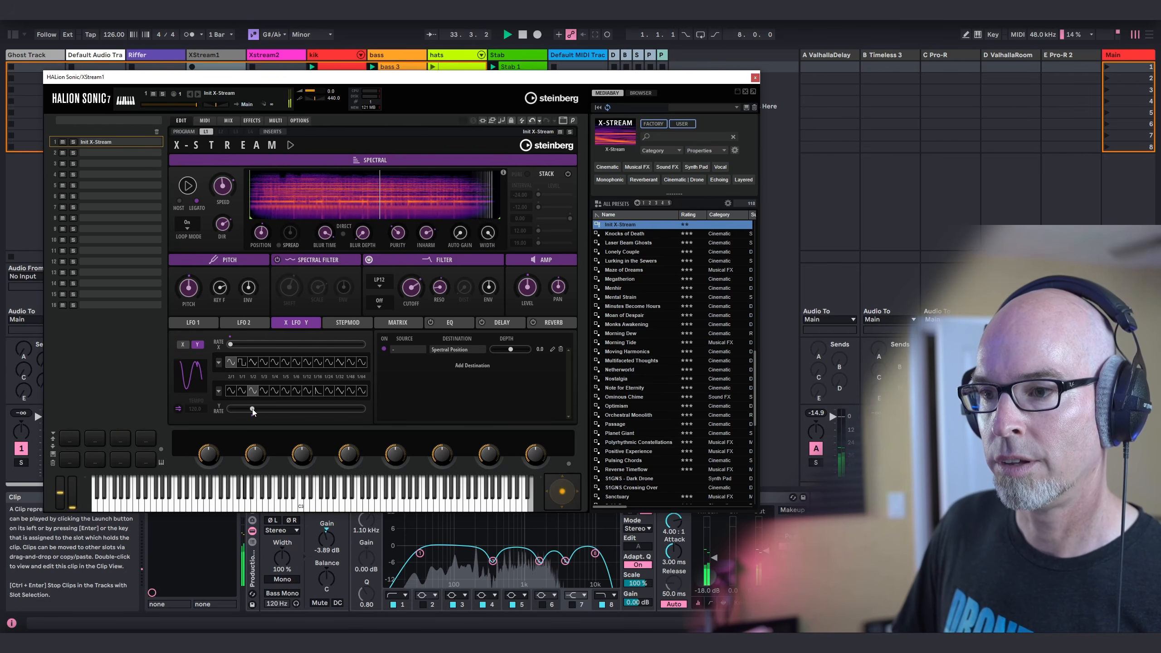
pyautogui.moveTo(511, 350); pyautogui.dragTo(517, 353)
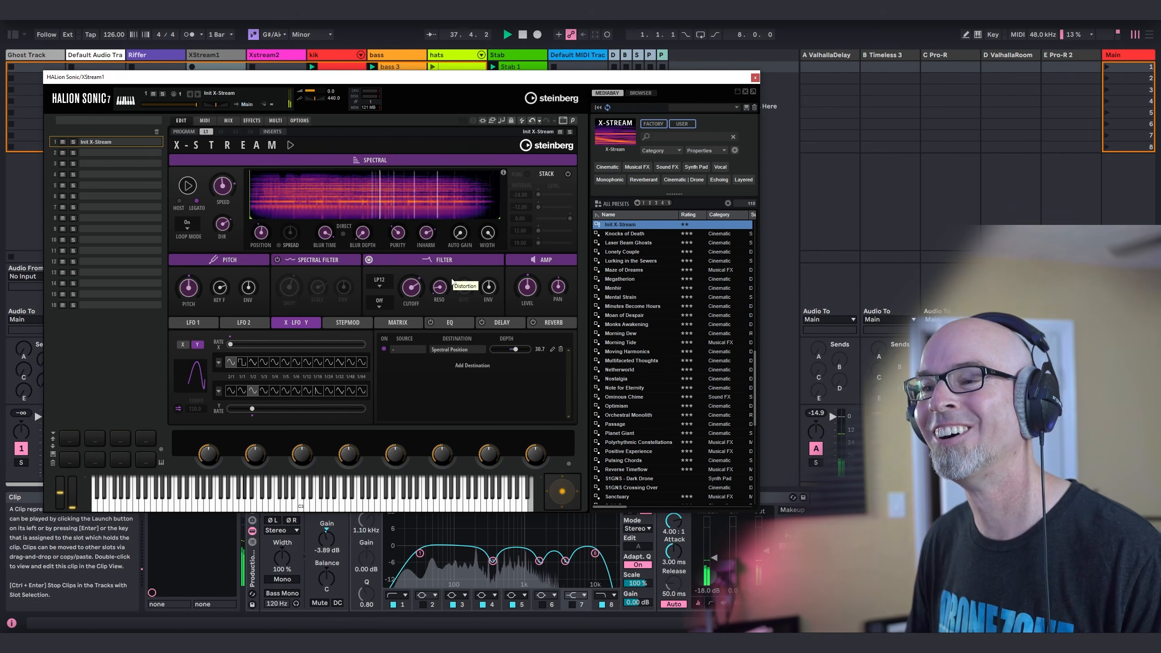
# - Assign the step modulator to Spectral Purity with a depth of about 22.7, and show all routings in the modulation matrix
pyautogui.click(346, 324)
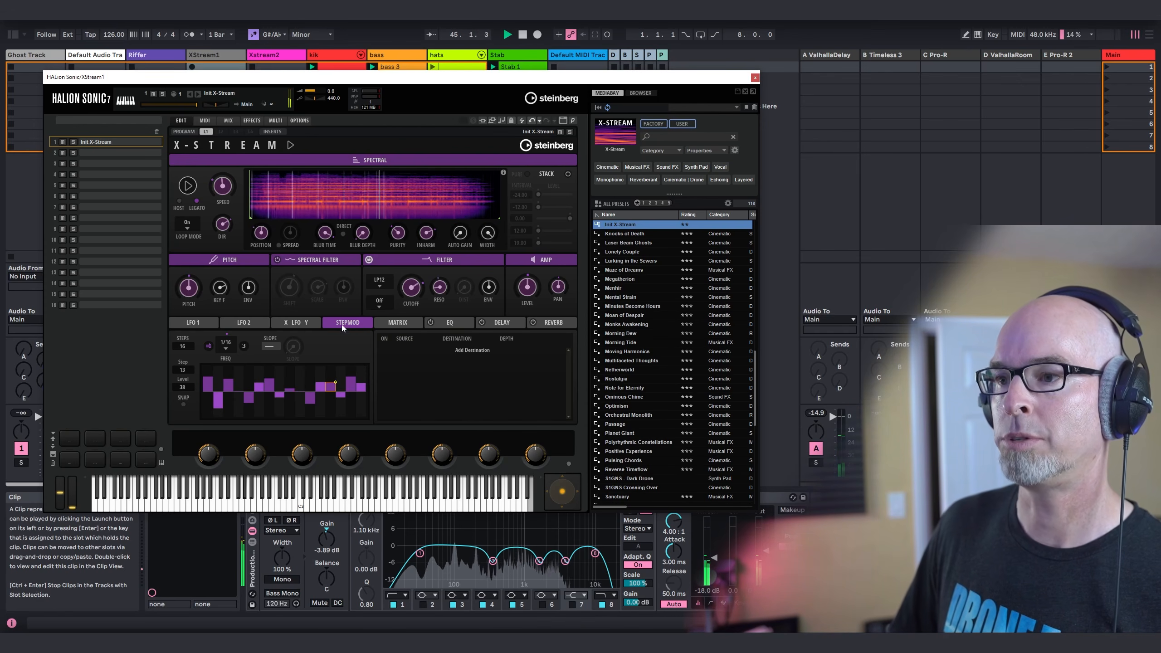
pyautogui.moveTo(369, 325); pyautogui.dragTo(398, 233)
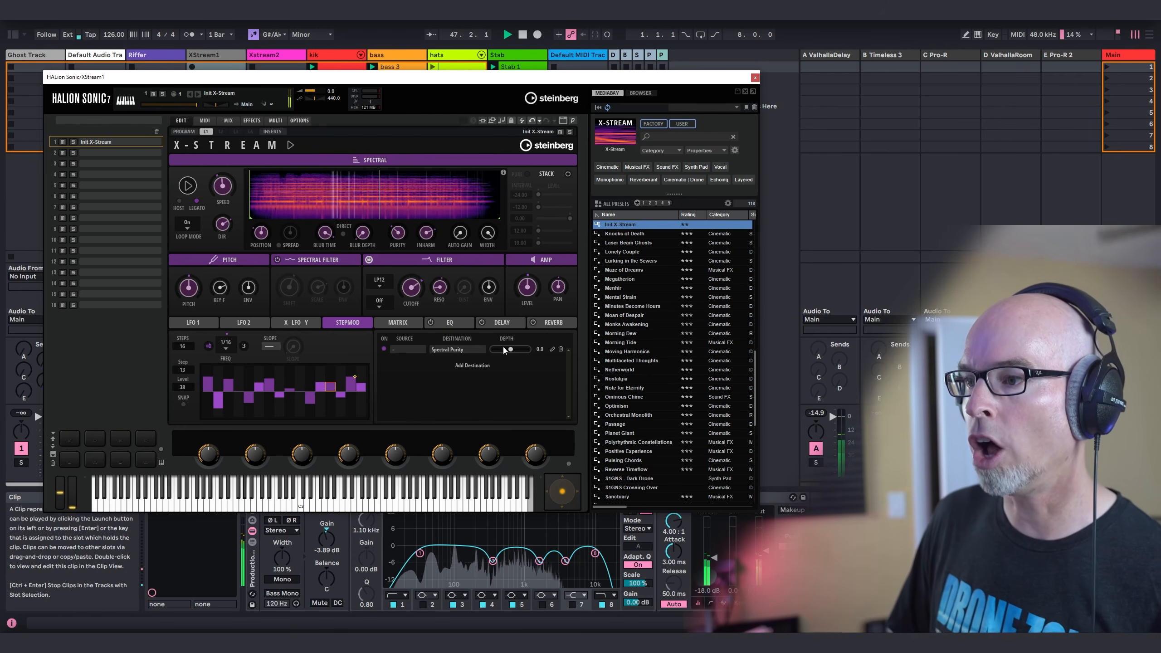
pyautogui.click(416, 323)
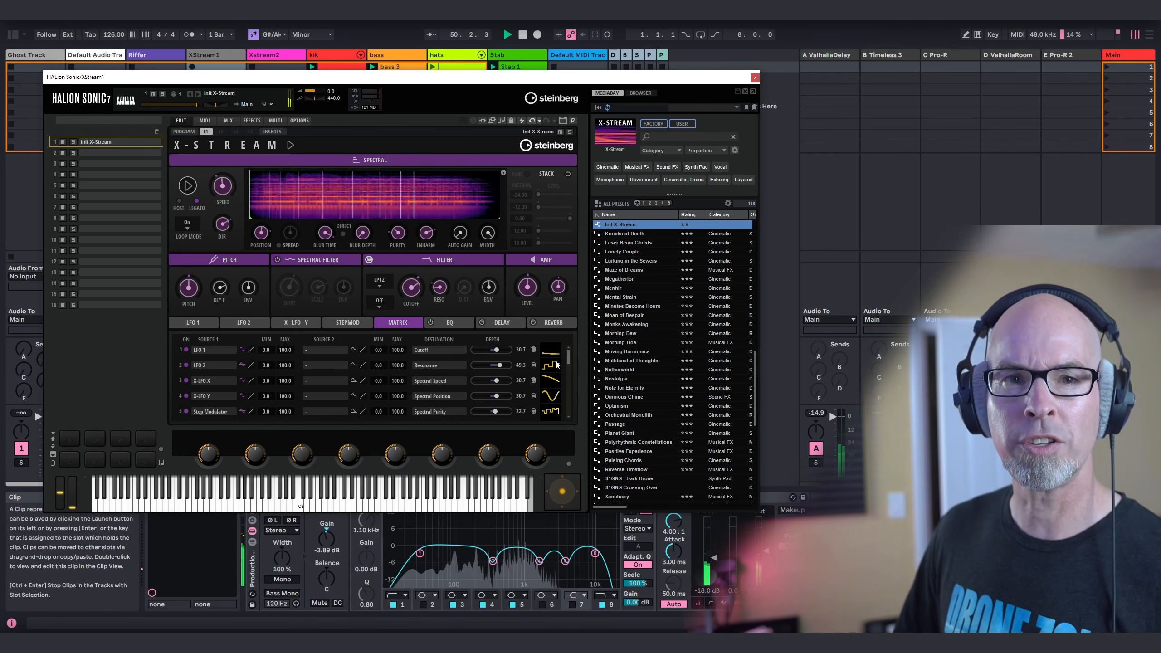
# - Enable the EQ and shape its curve by cutting the lowest band and boosting the highest band by about 10.1
pyautogui.moveTo(393, 84); pyautogui.dragTo(414, 122)
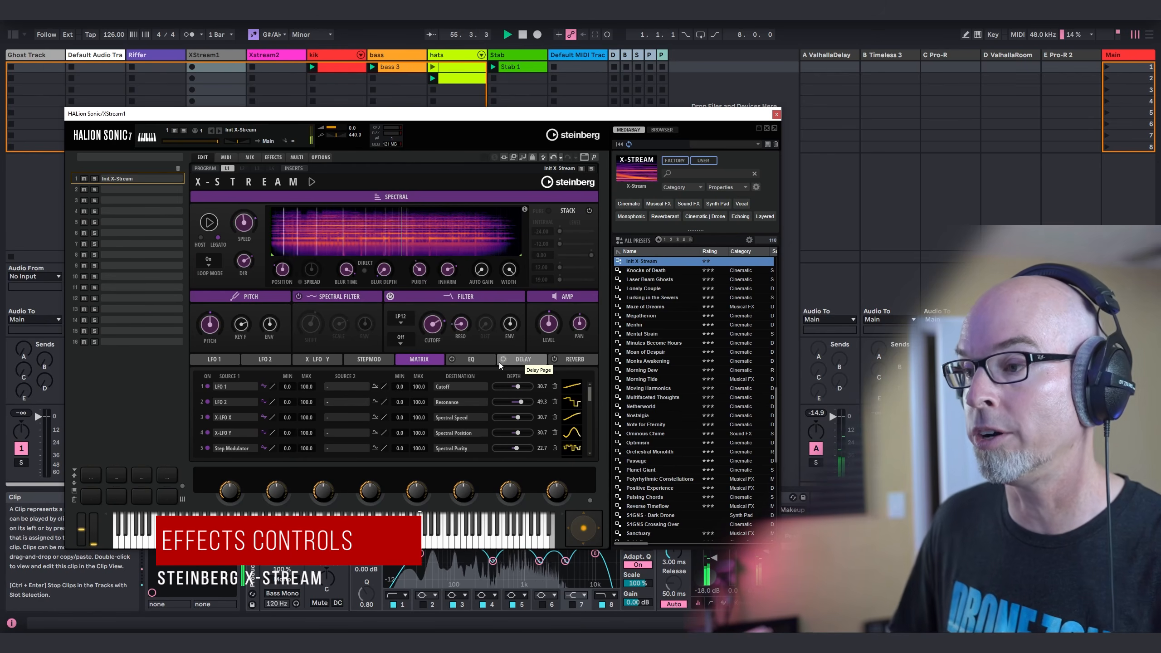
pyautogui.click(462, 359)
pyautogui.click(453, 360)
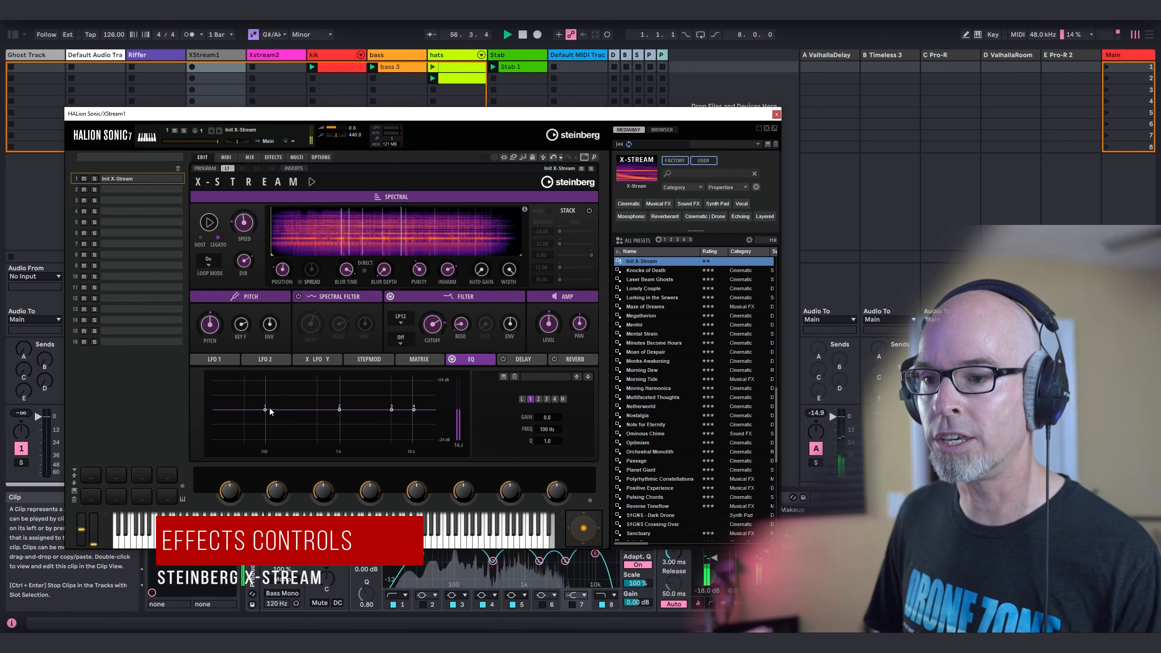
pyautogui.moveTo(266, 410); pyautogui.dragTo(256, 419)
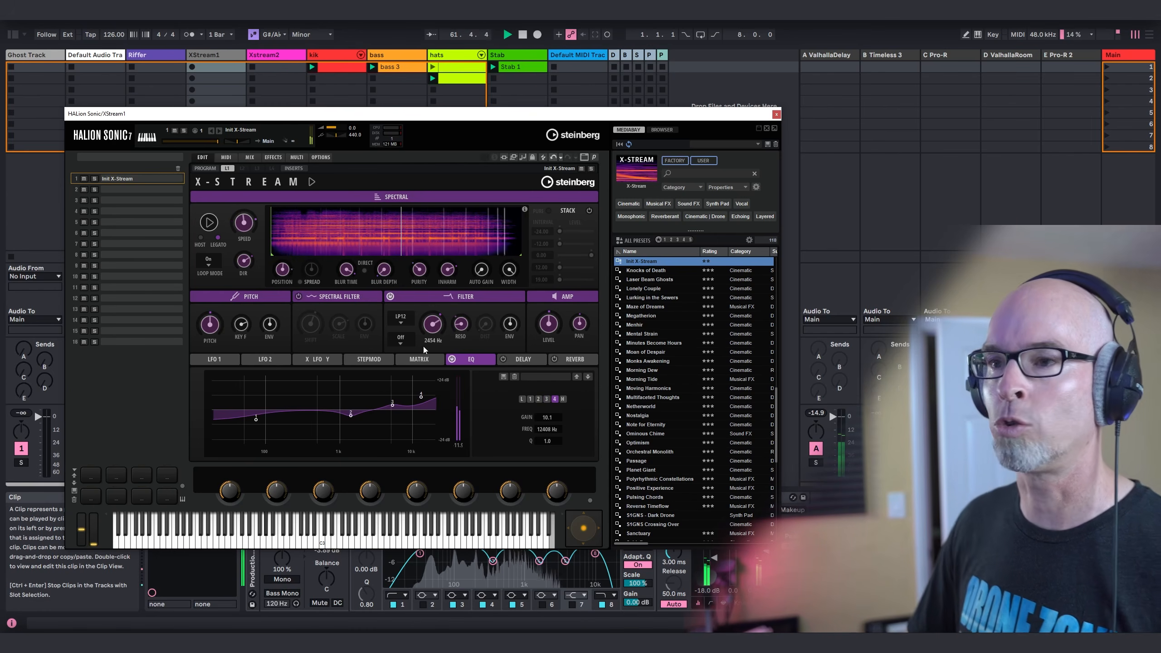
# - Enable the delay with a synced dotted 1/8 time, and slightly raise the amp level
pyautogui.click(514, 359)
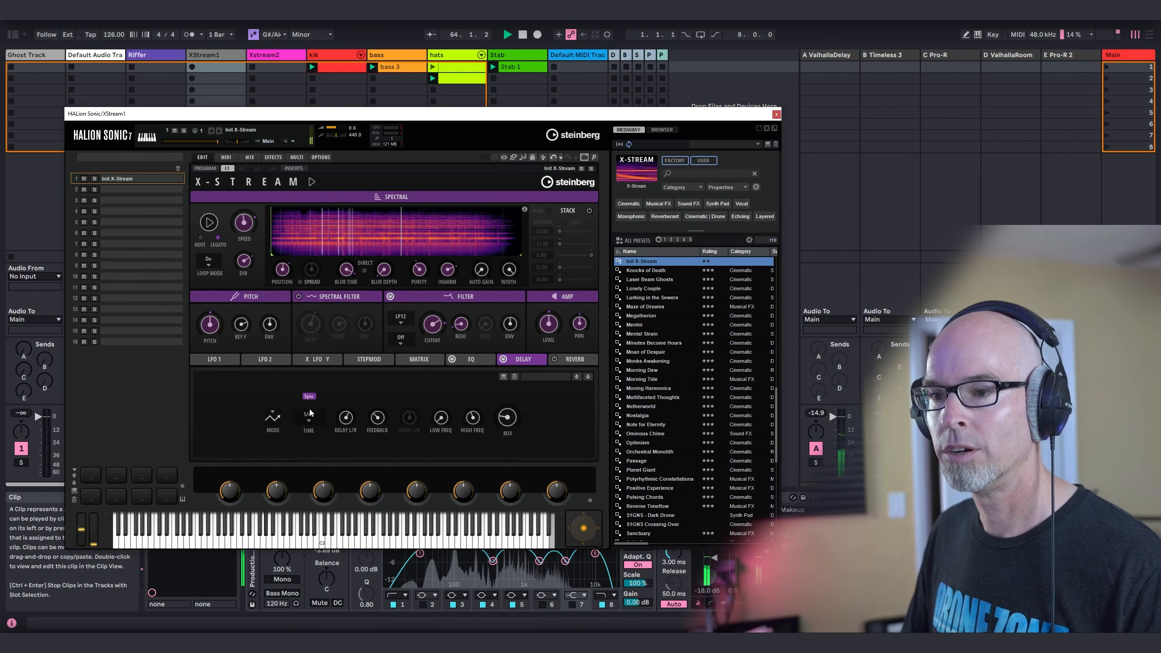
pyautogui.click(310, 414)
pyautogui.moveTo(343, 432)
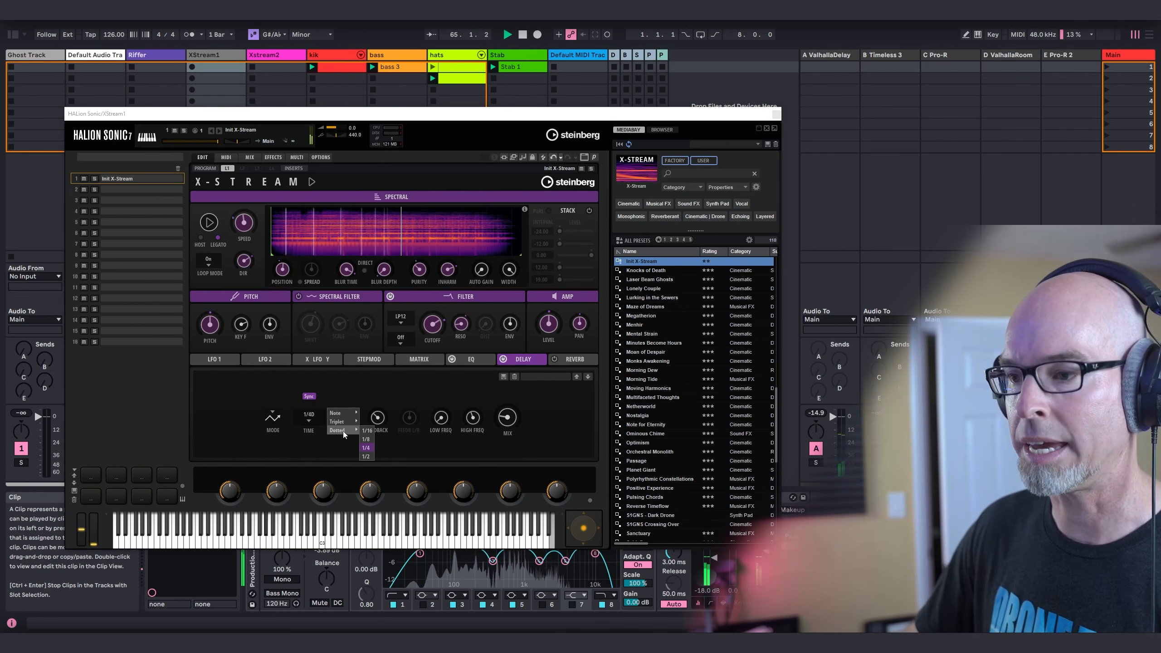
pyautogui.click(367, 448)
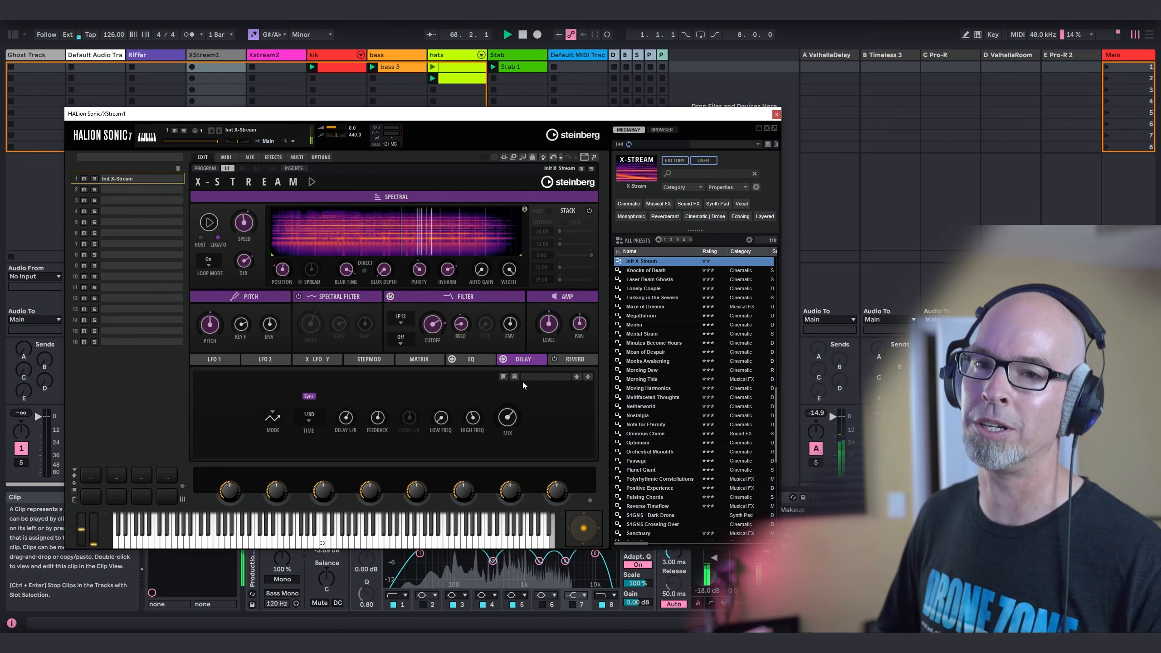
pyautogui.moveTo(543, 325); pyautogui.dragTo(544, 312)
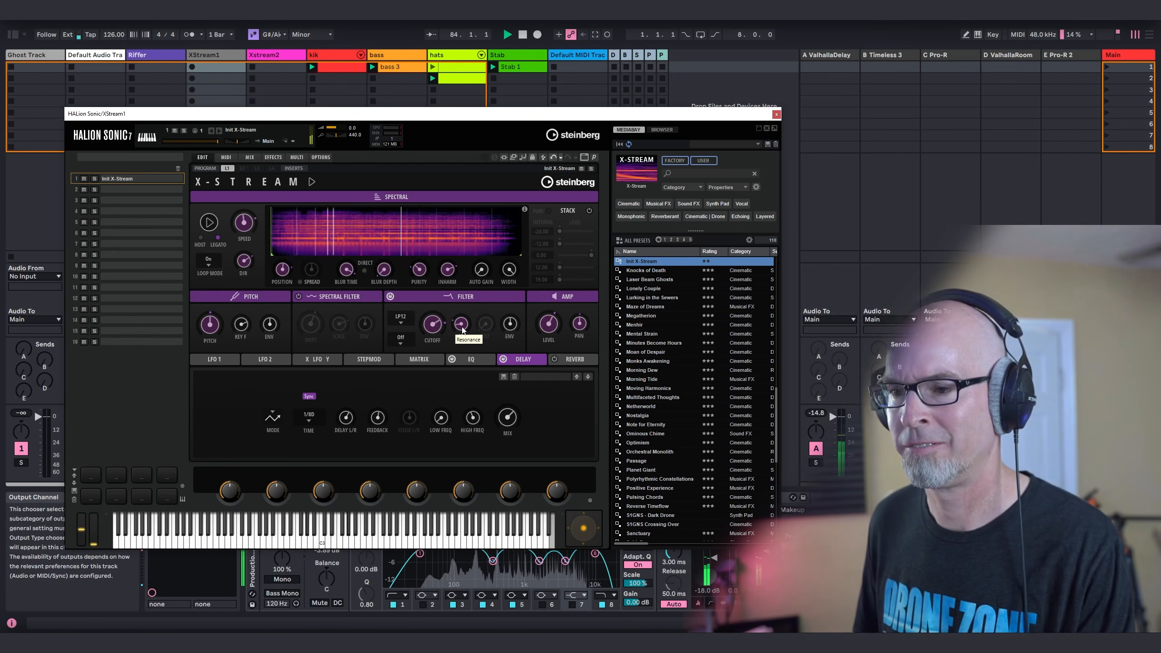
# - Enable the reverb, load the Init Reverb preset and raise its mix to about 89
pyautogui.click(556, 361)
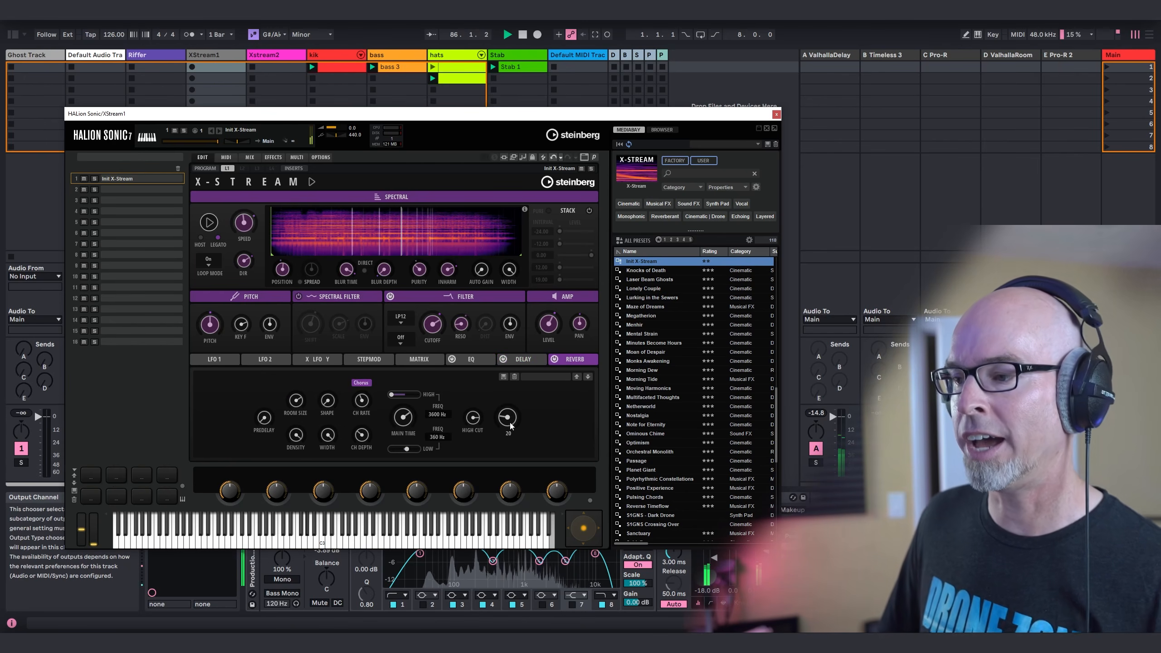
pyautogui.click(539, 377)
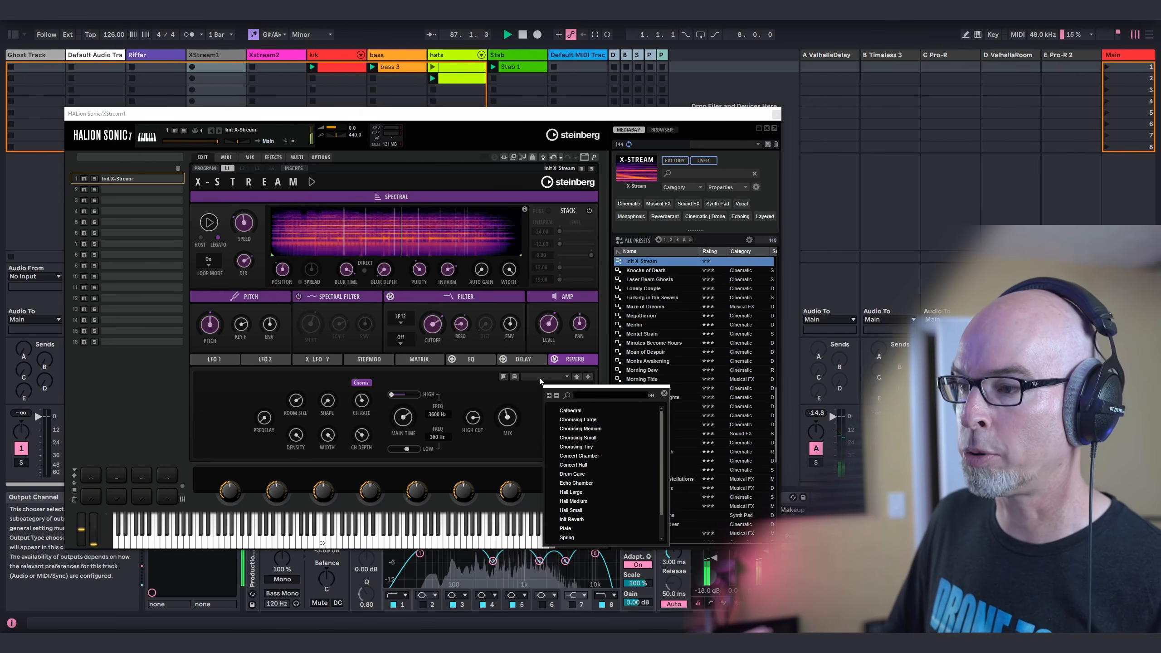
pyautogui.scroll(-1, 603, 476)
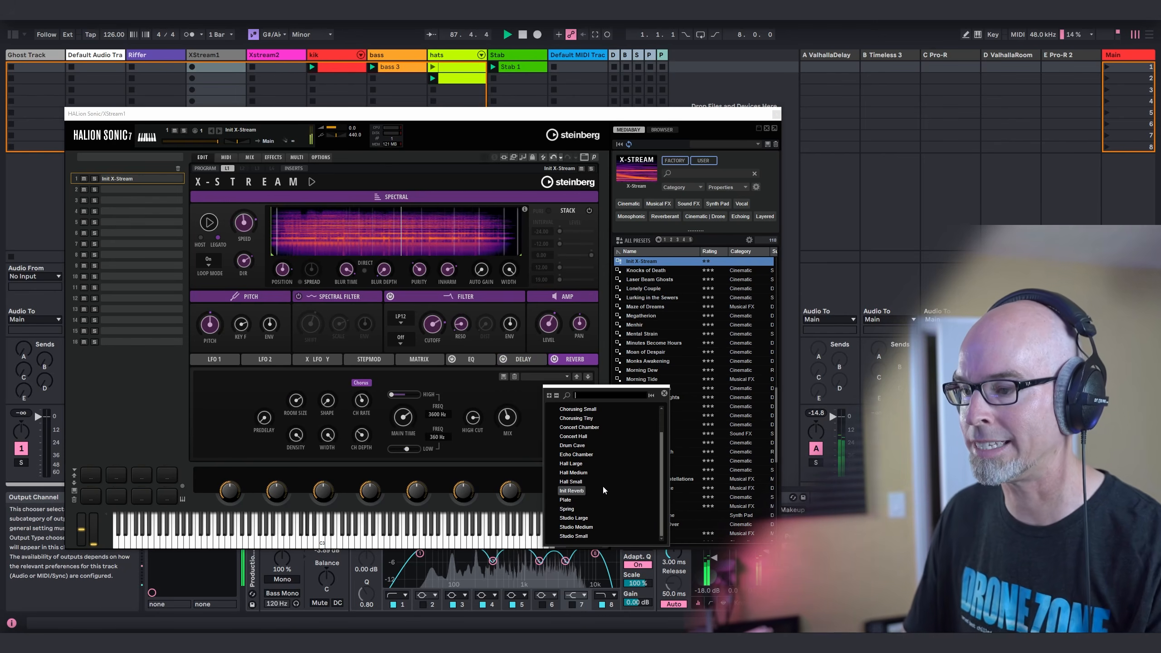
pyautogui.click(577, 491)
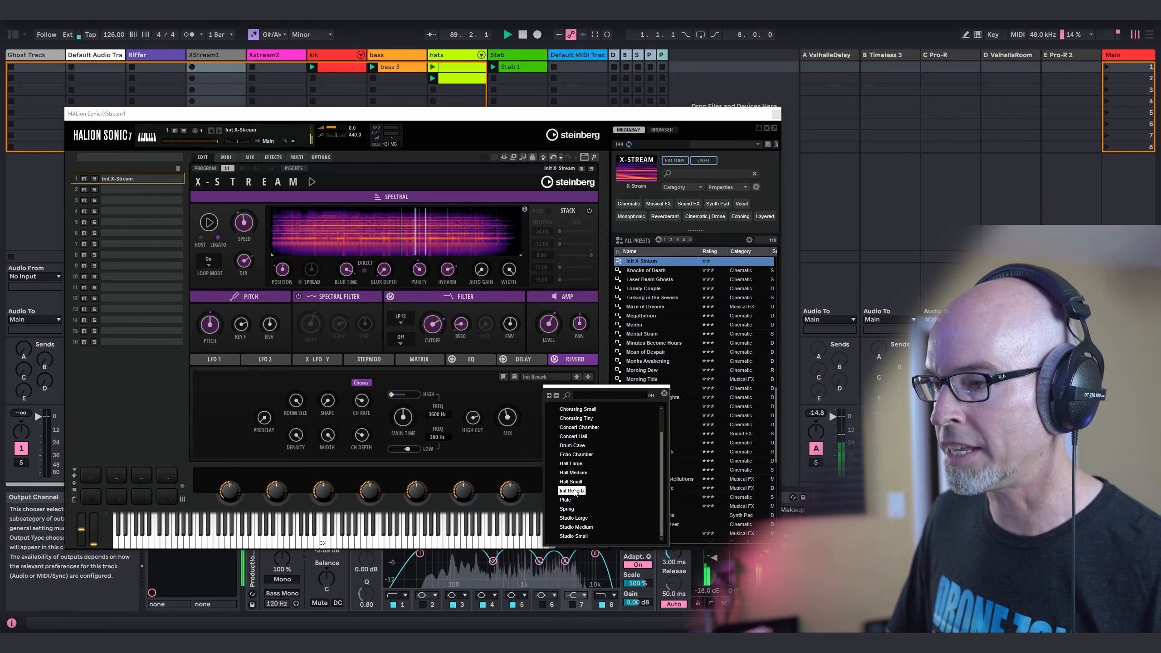
pyautogui.click(507, 416)
pyautogui.moveTo(508, 416); pyautogui.dragTo(508, 395)
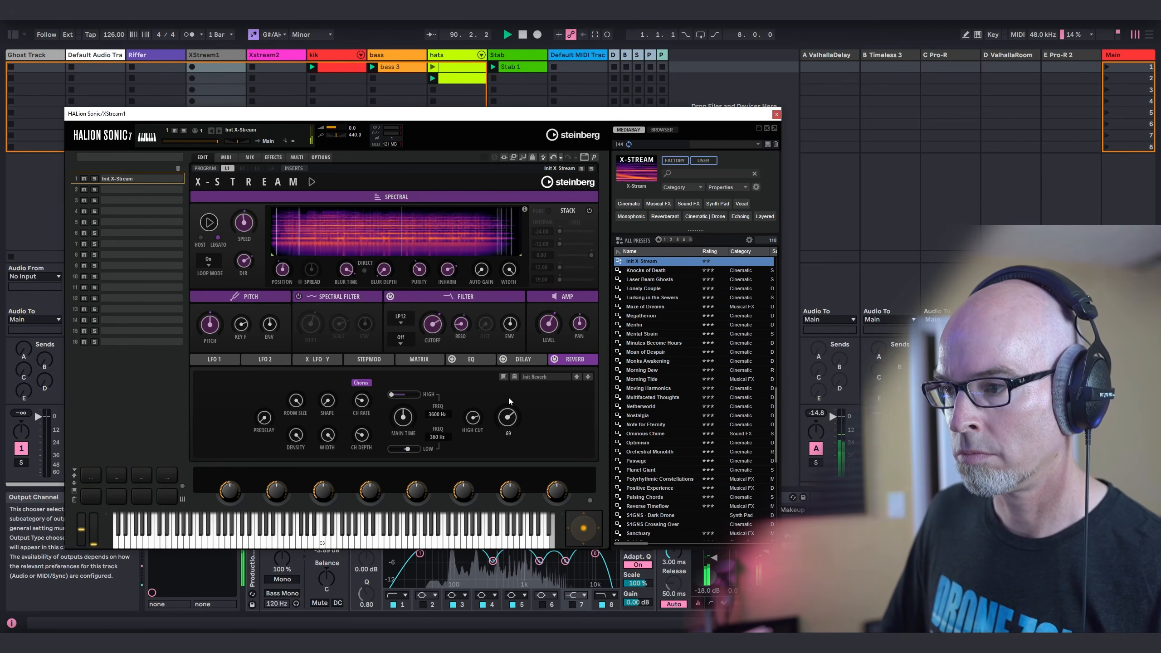
# - Adjust the reverb's main time, raise its high-frequency time amount and set the low frequency to 312 Hz
pyautogui.moveTo(405, 419); pyautogui.dragTo(408, 405)
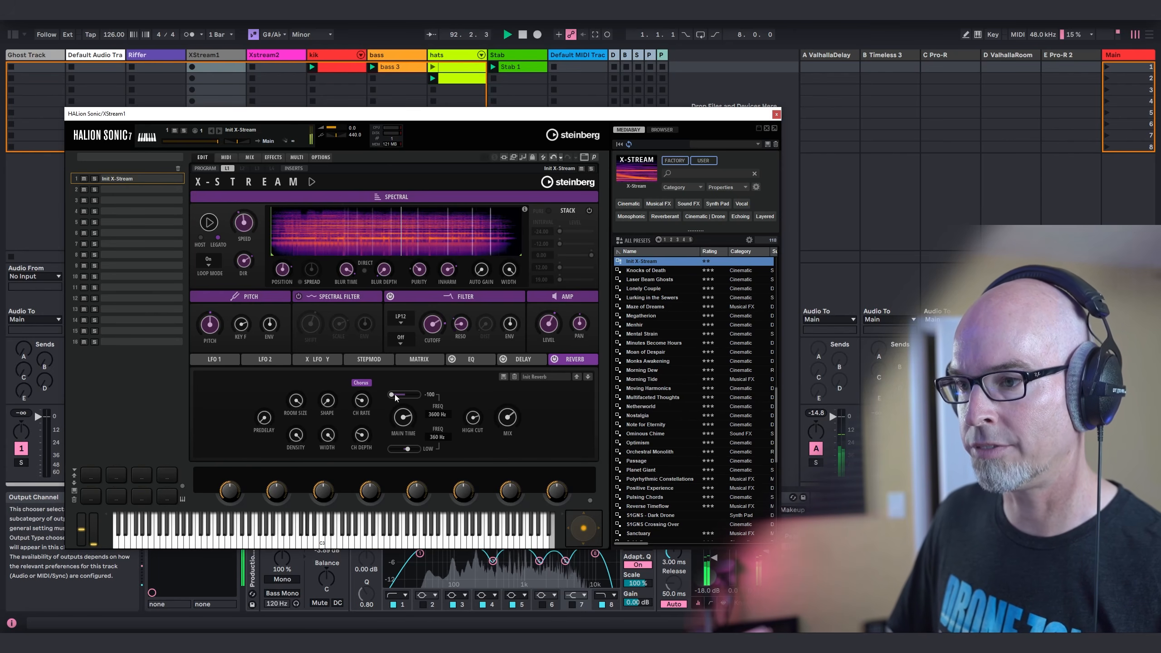
pyautogui.moveTo(395, 394); pyautogui.dragTo(405, 396)
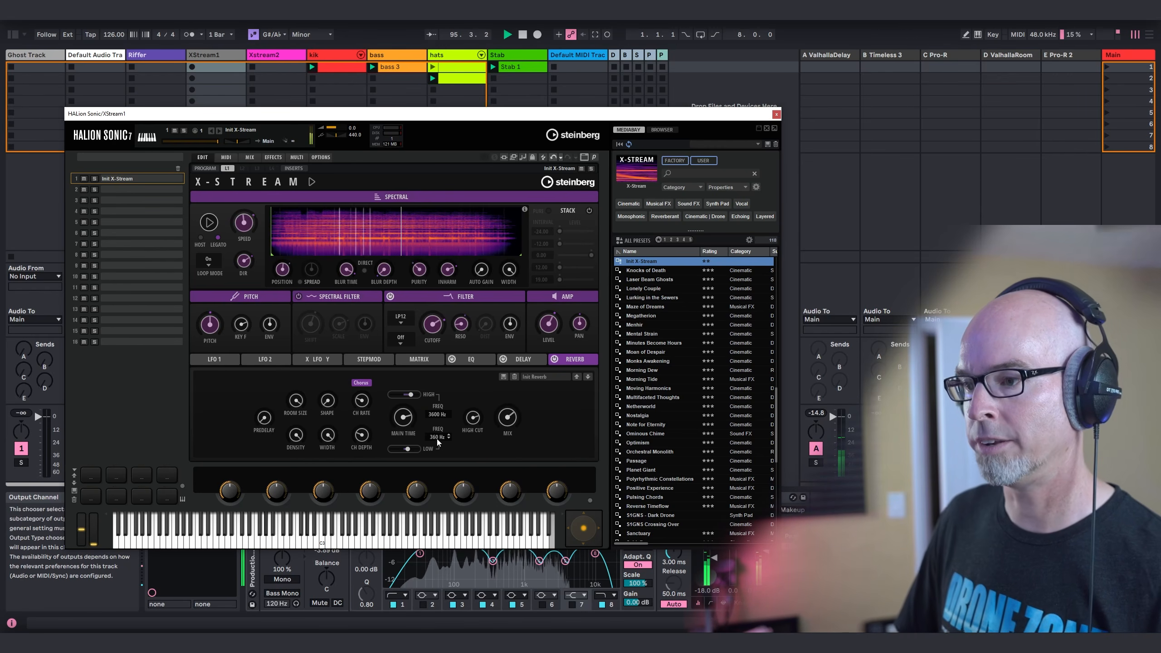
pyautogui.moveTo(437, 439); pyautogui.dragTo(441, 450)
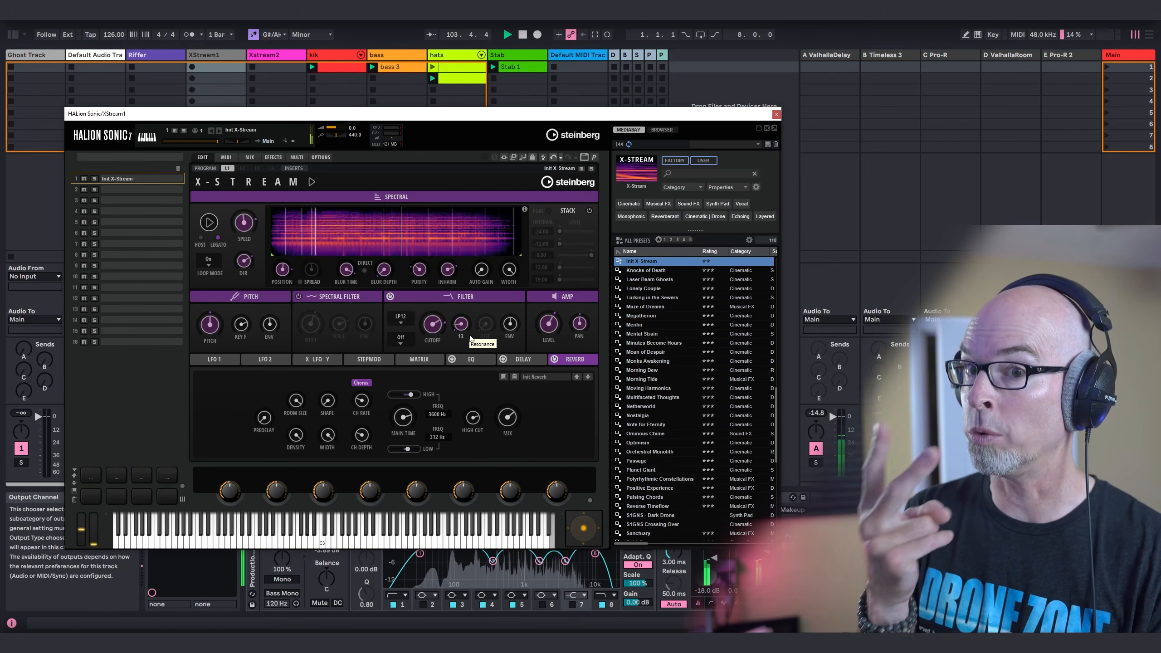
# - Enable the spectral Stack and raise the levels of its -12.00 and 12.00 intervals
pyautogui.click(589, 210)
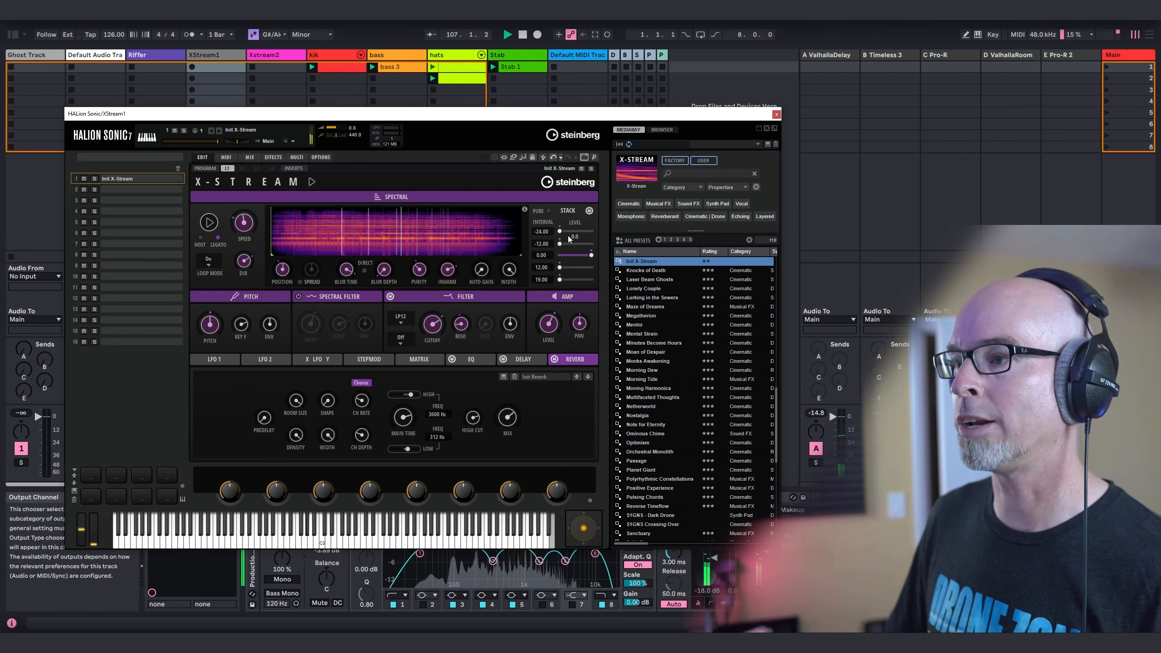
pyautogui.moveTo(564, 241); pyautogui.dragTo(588, 270)
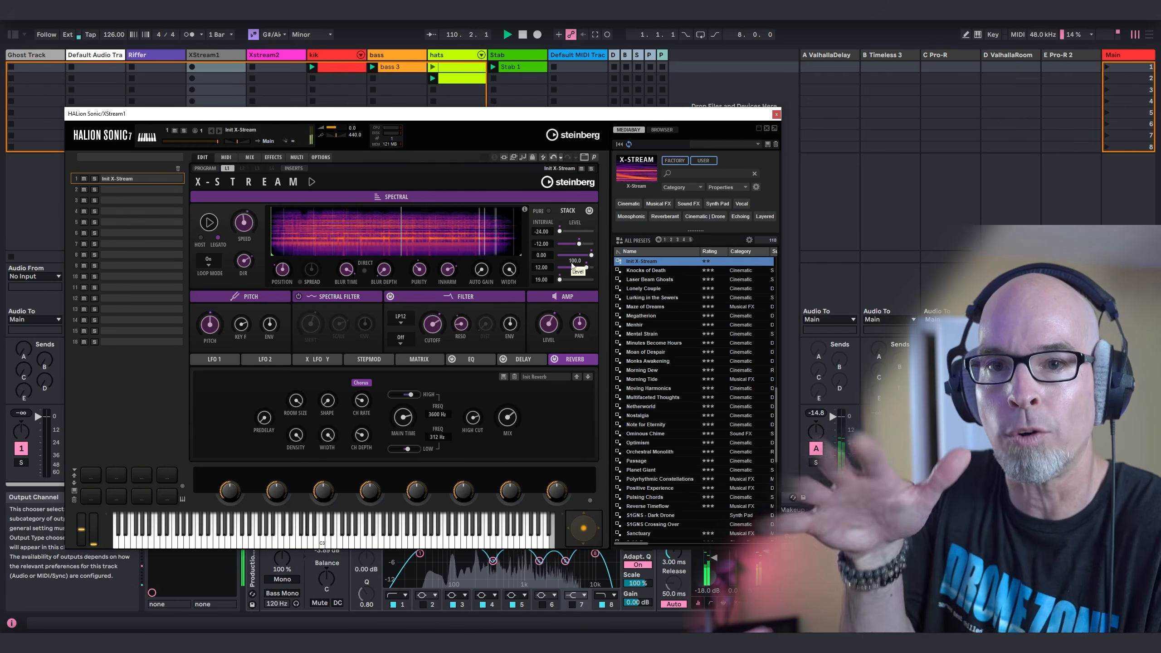
# - Raise the stack's 19.00 interval level to about 74 and enable the spectral filter
pyautogui.moveTo(560, 280); pyautogui.dragTo(583, 281)
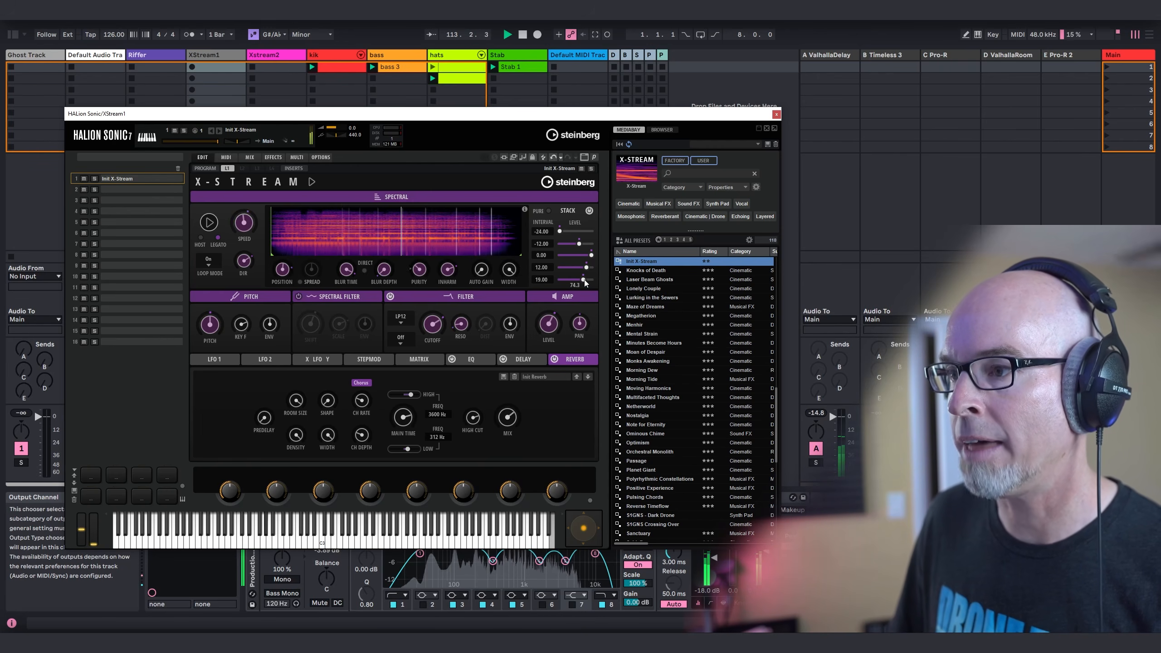
pyautogui.click(402, 200)
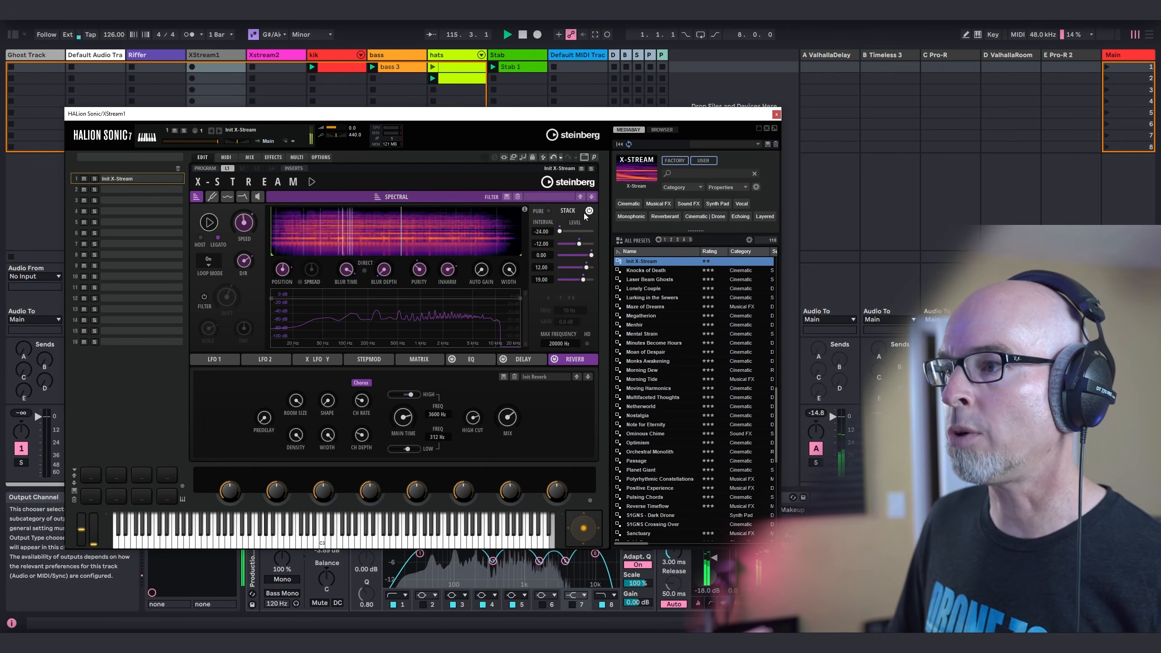
pyautogui.click(205, 297)
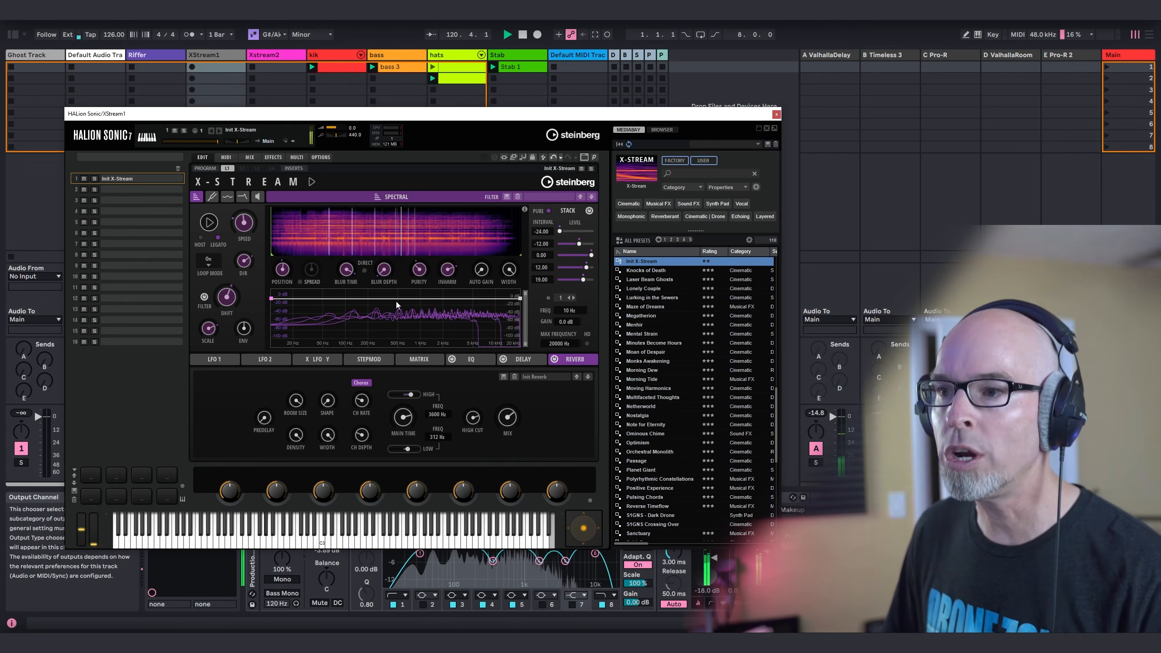
# - Shape the spectral filter curve with a low-frequency dip, an upper-mid peak and a high node at about 10915 Hz and -15.6 dB
pyautogui.moveTo(334, 299); pyautogui.dragTo(339, 313)
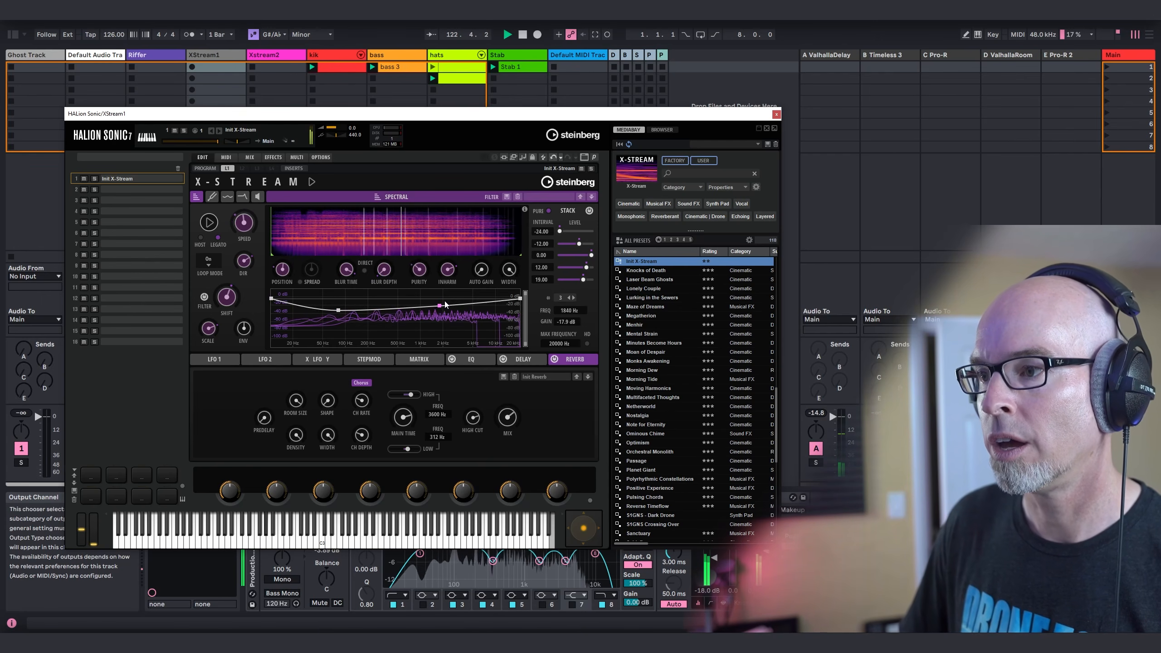
pyautogui.click(441, 306)
pyautogui.moveTo(442, 304); pyautogui.dragTo(497, 305)
pyautogui.doubleClick(486, 297)
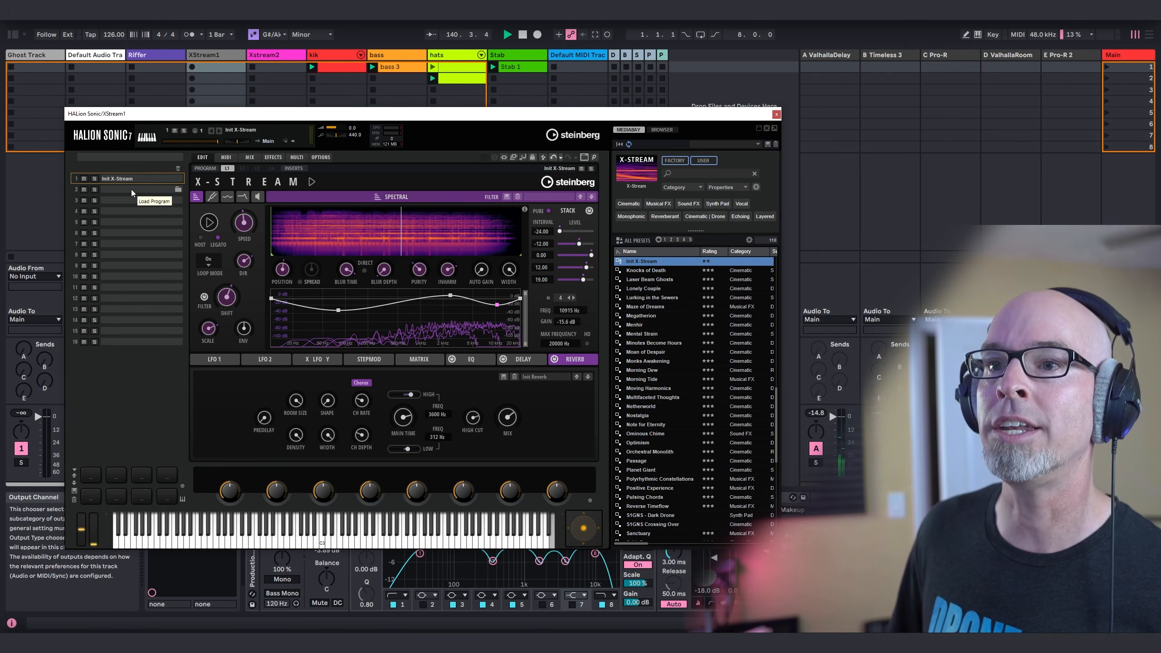
# - Load the X-Stream program Monks Awakening into slot 2
pyautogui.click(127, 189)
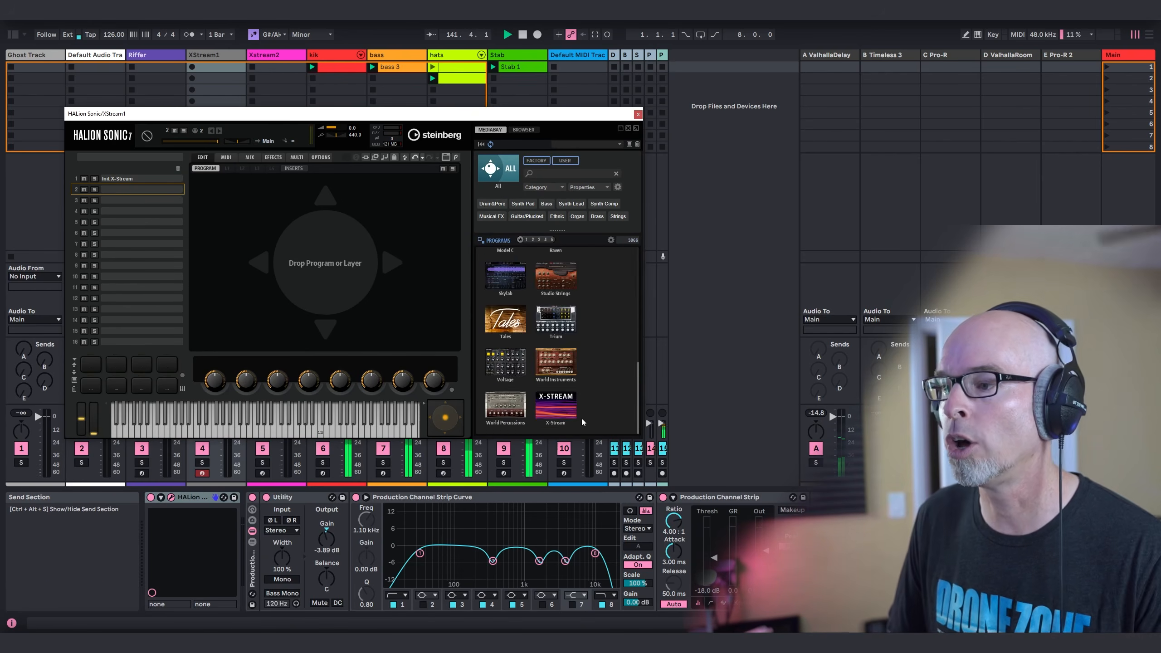
pyautogui.click(558, 410)
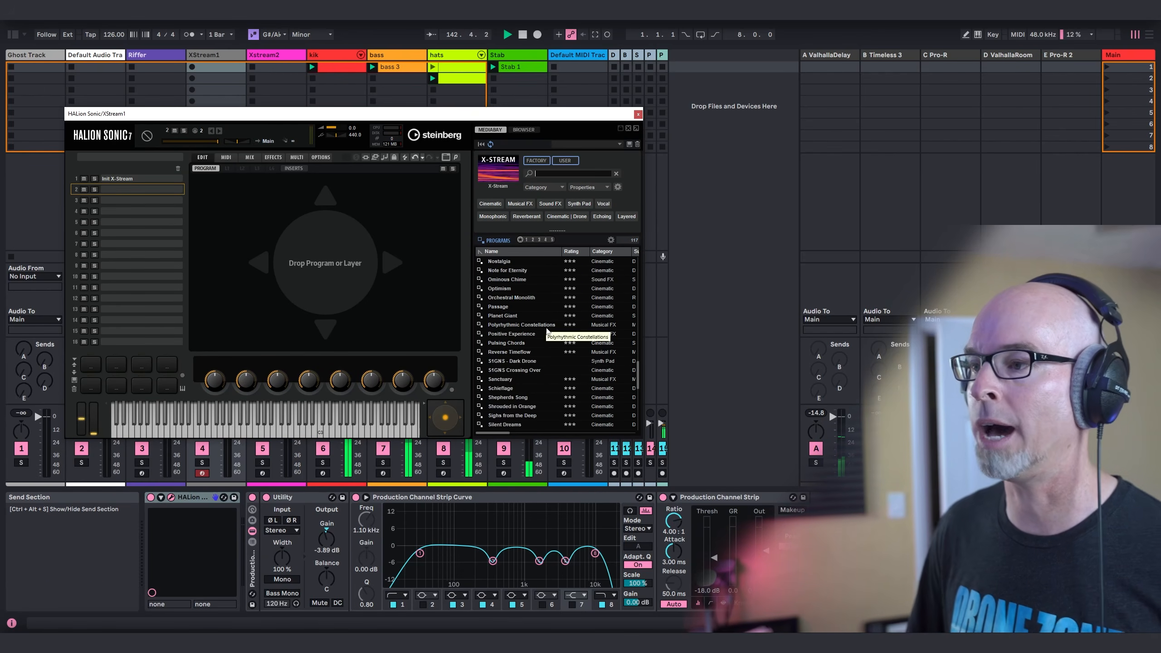
pyautogui.scroll(3, 544, 326)
pyautogui.click(517, 280)
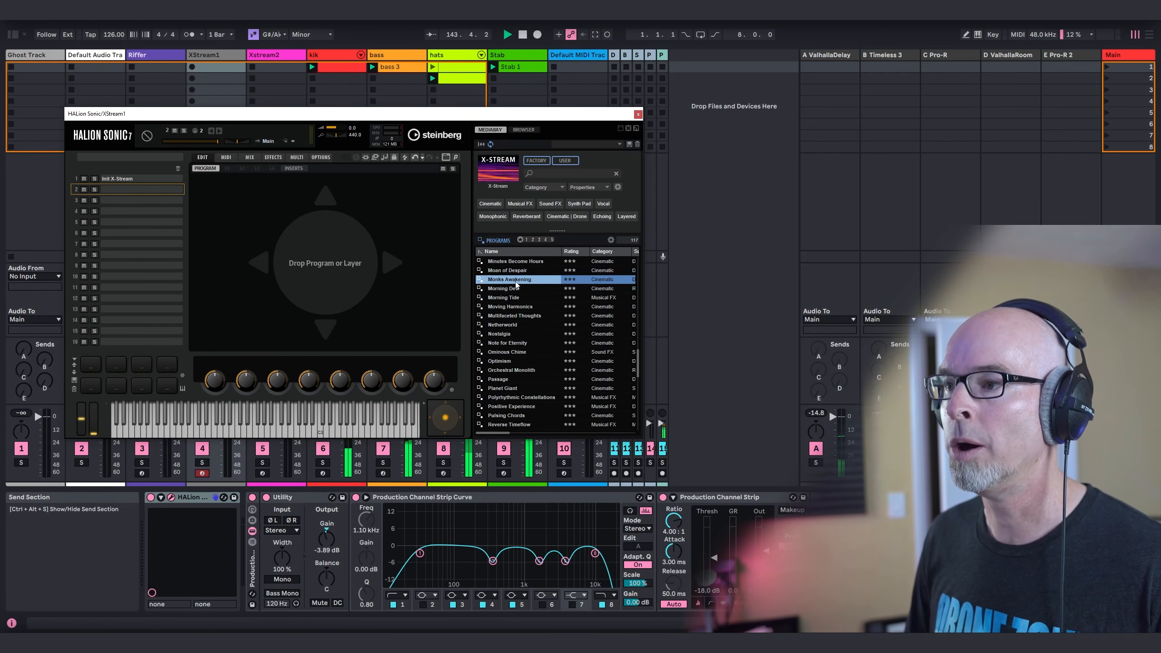
pyautogui.doubleClick(516, 280)
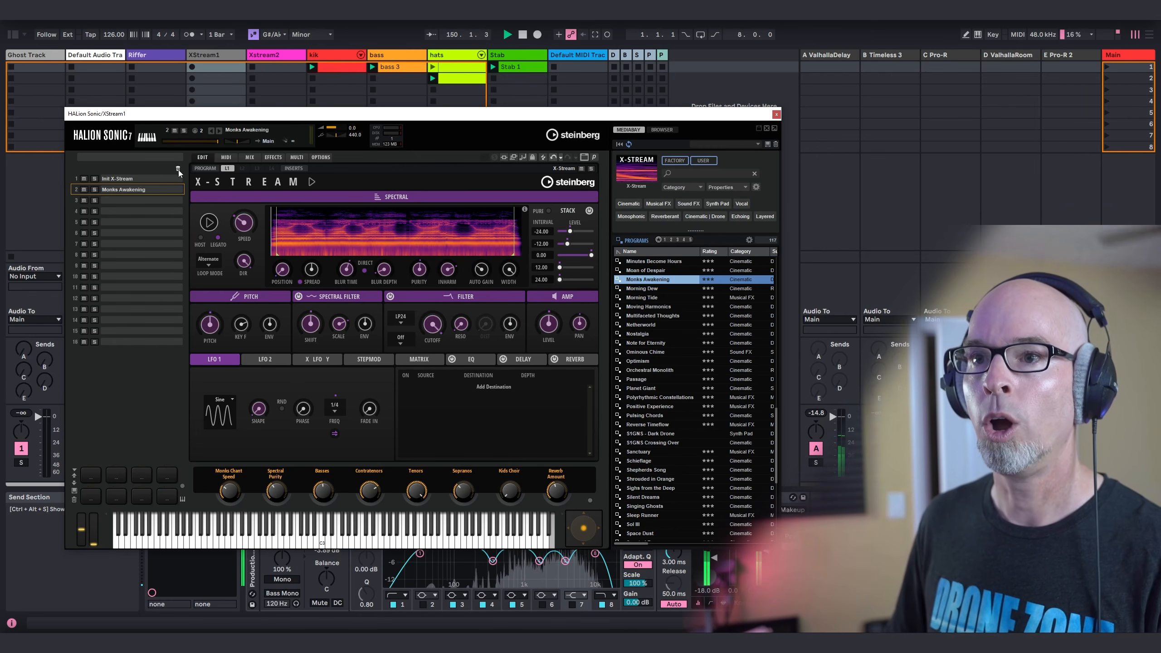
# - Compare the Init X-Stream and Monks Awakening slots and assign Monks Awakening to MIDI channel 1
pyautogui.click(139, 179)
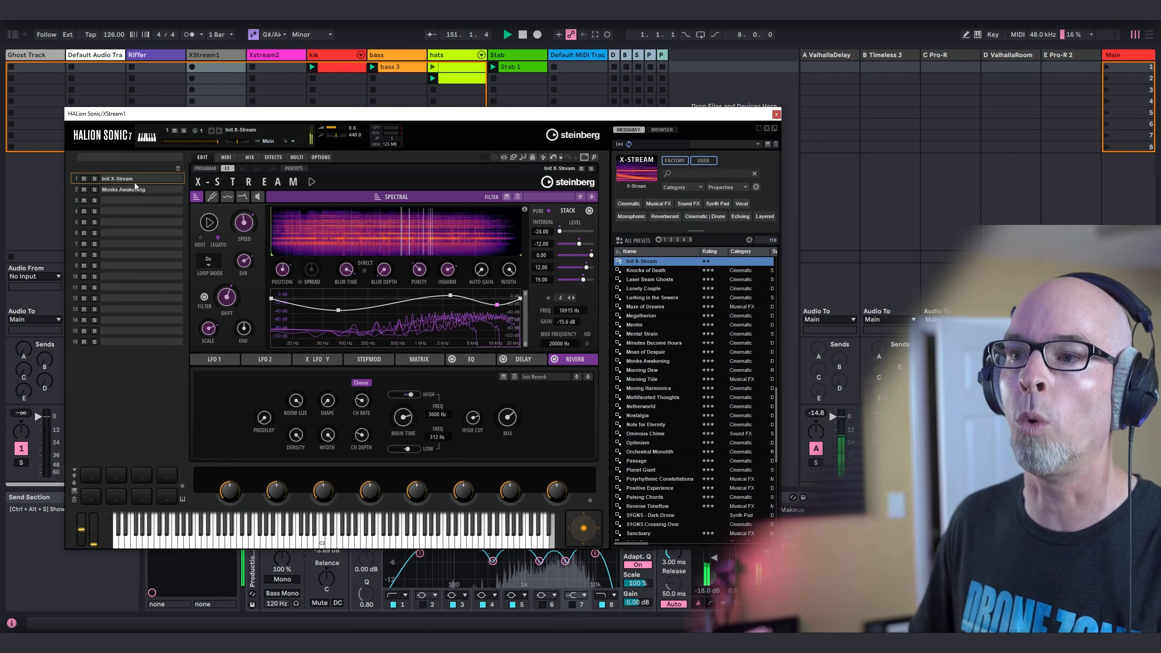
pyautogui.click(125, 189)
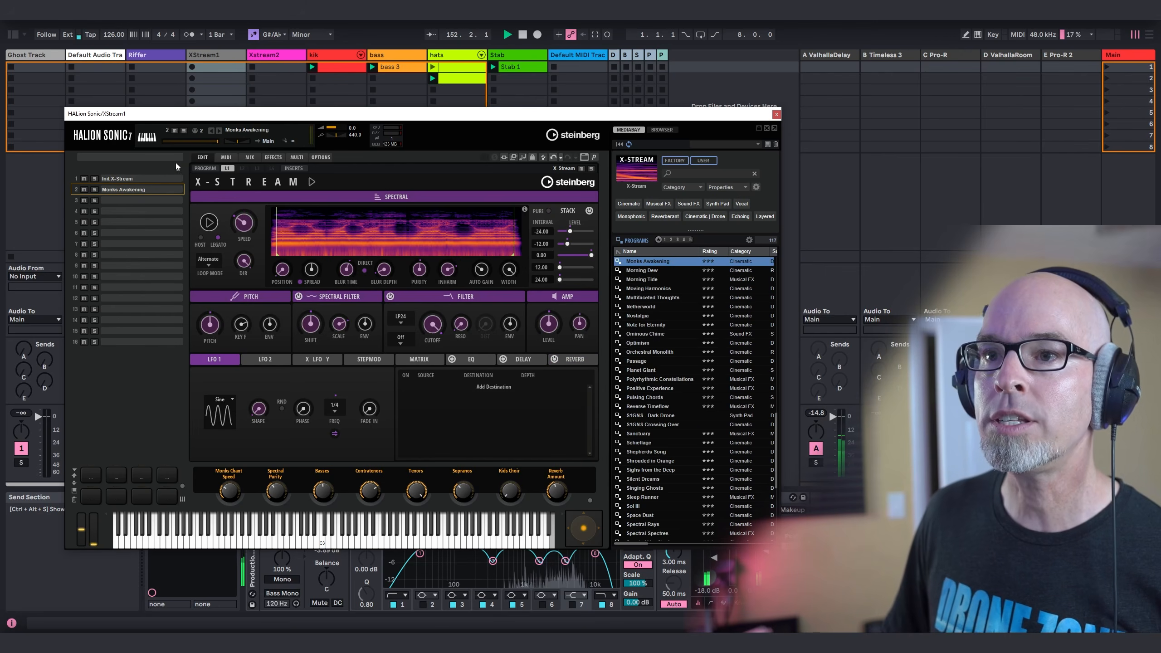
pyautogui.click(199, 131)
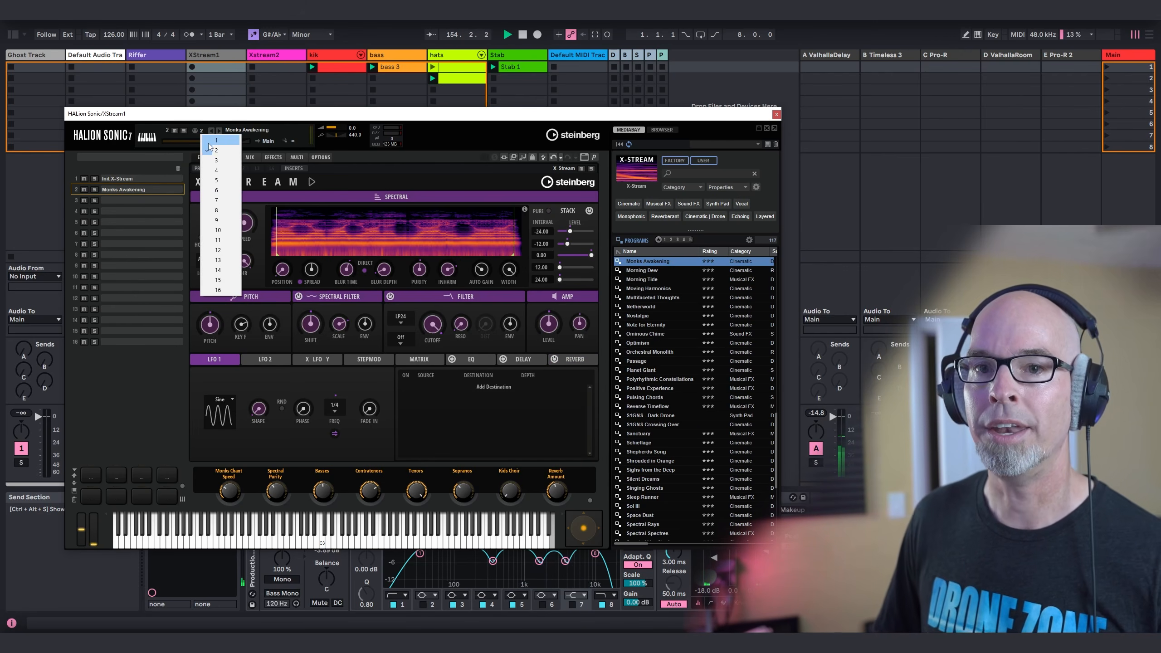
pyautogui.click(209, 143)
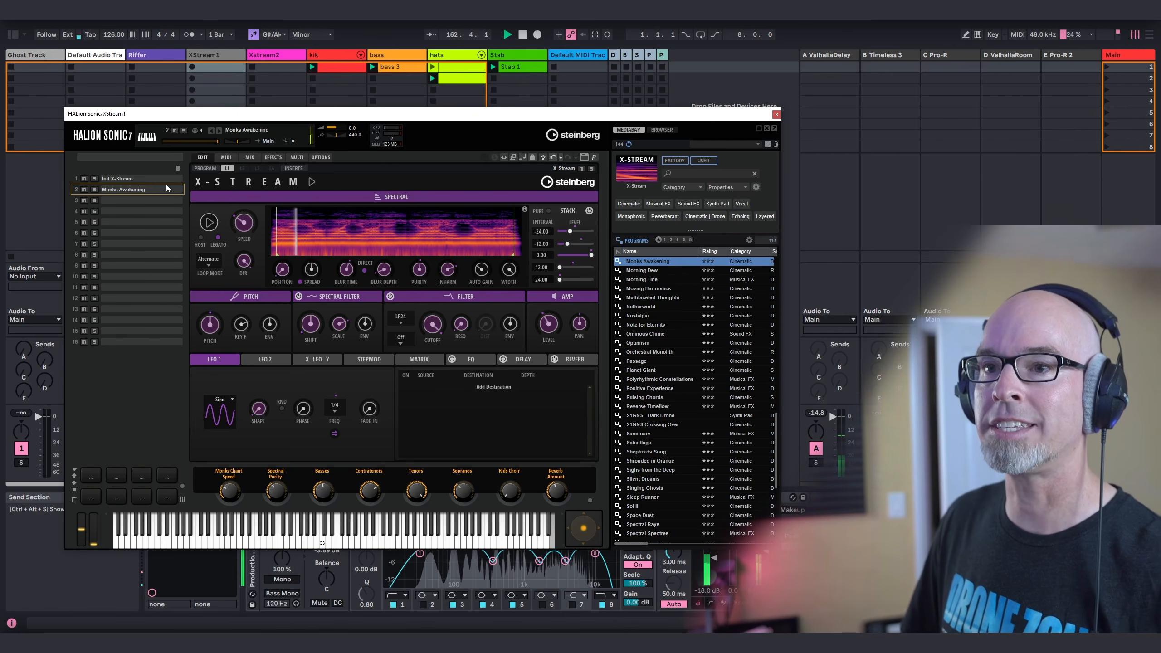
# - Load the X-Stream program Shepherds Song into slot 3
pyautogui.click(135, 199)
pyautogui.scroll(-8, 617, 341)
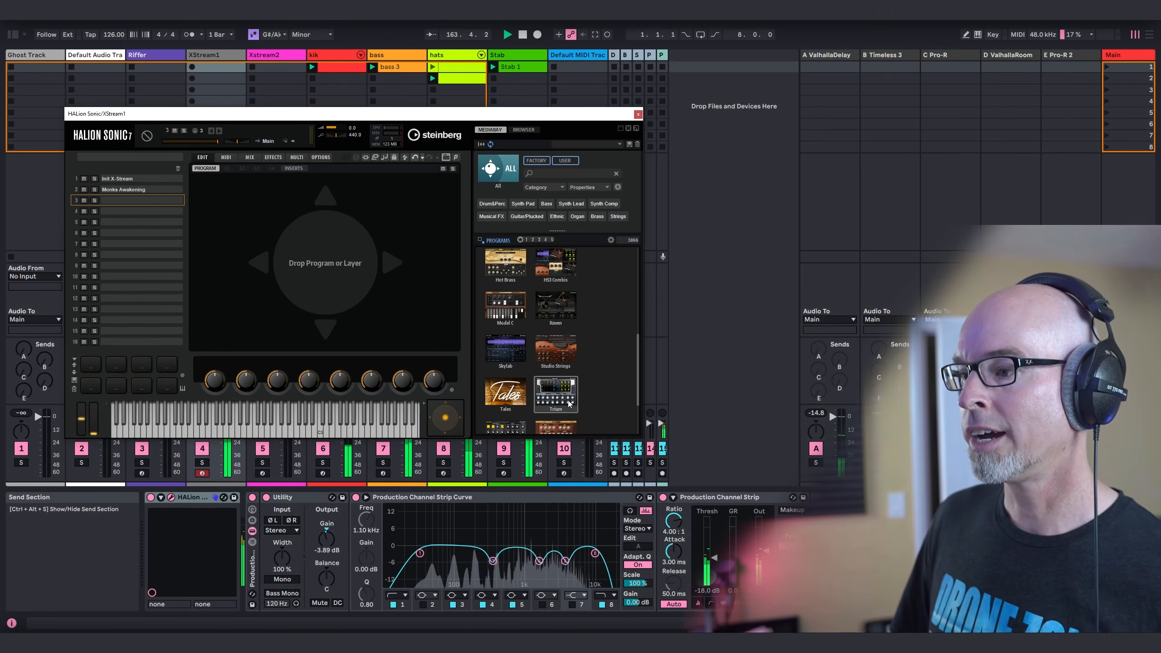
pyautogui.click(563, 406)
pyautogui.scroll(-4, 560, 328)
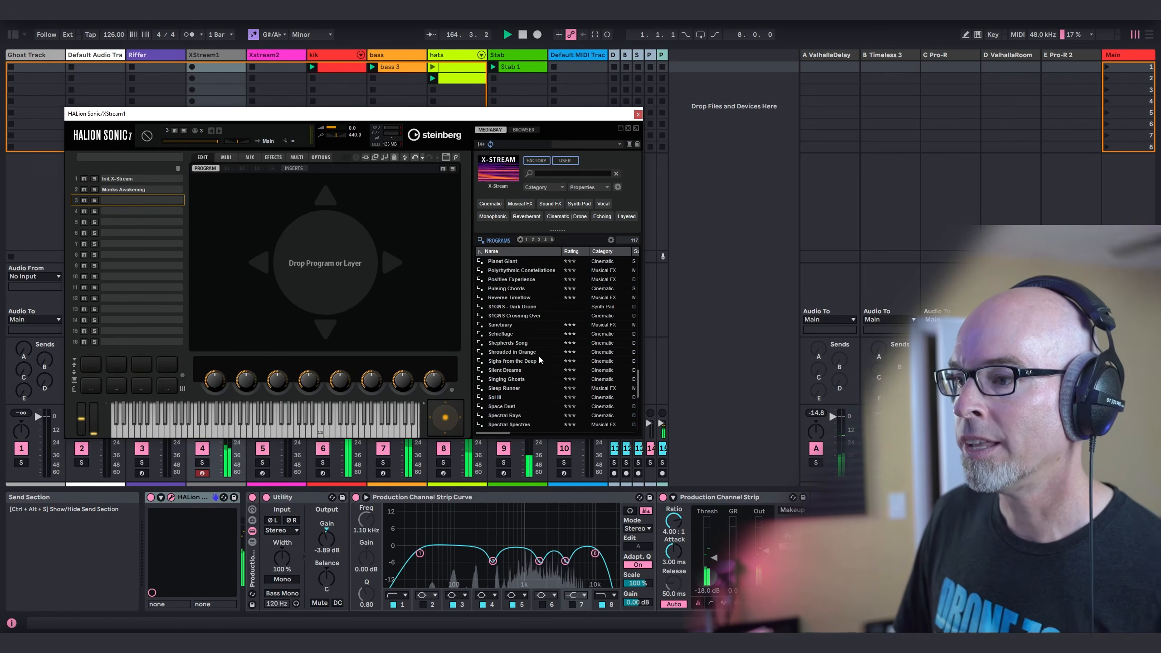
pyautogui.click(499, 325)
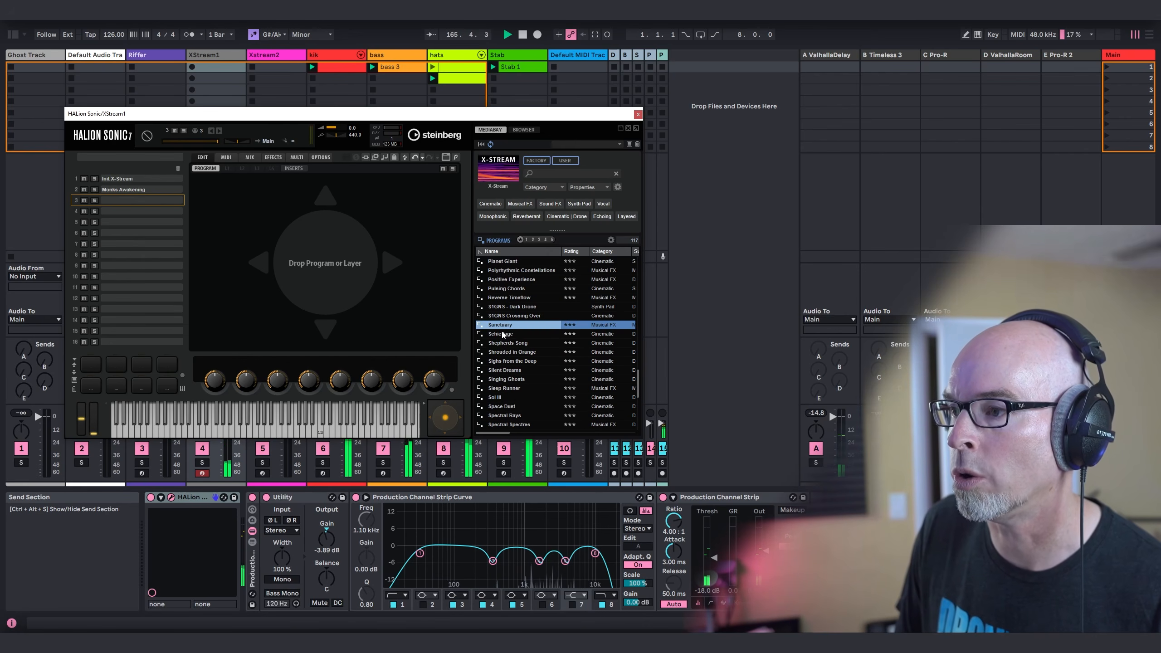
pyautogui.click(506, 344)
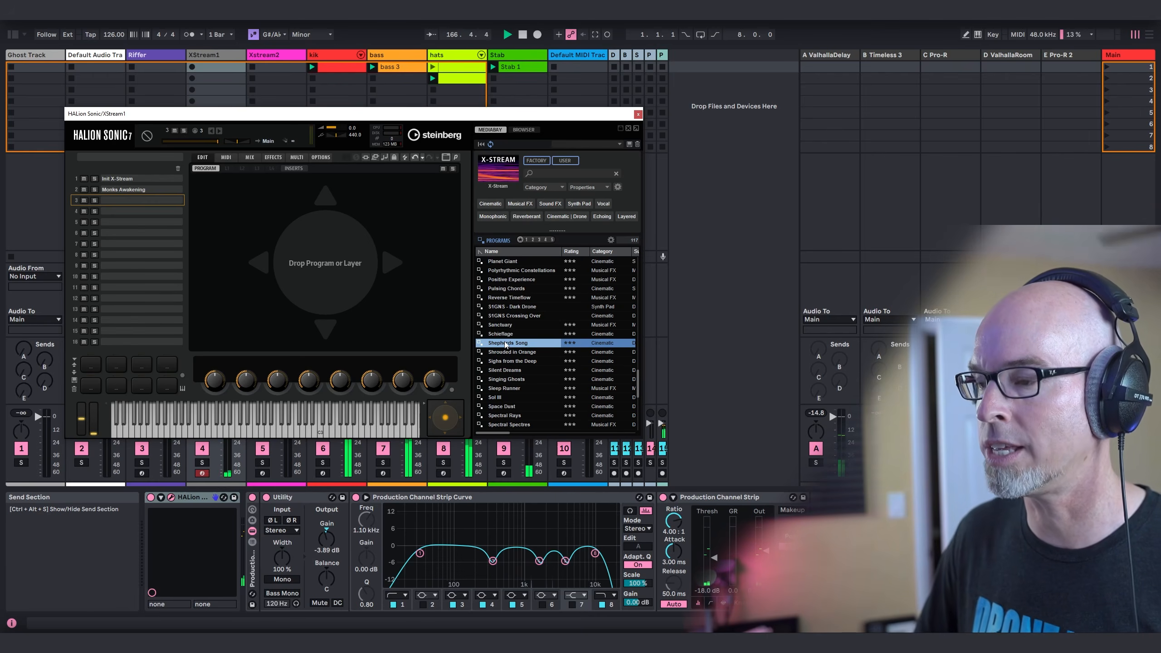
pyautogui.doubleClick(506, 344)
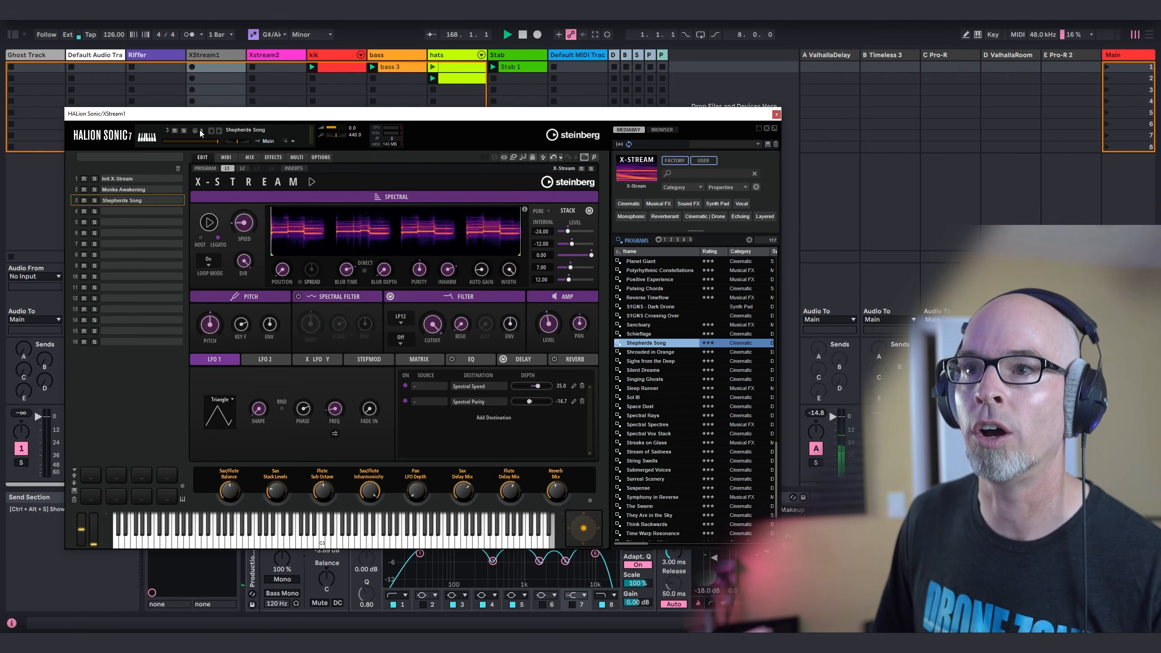
# - Assign Shepherds Song to MIDI channel 1 and revisit the Monks Awakening and Init X-Stream slots
pyautogui.click(201, 132)
pyautogui.click(212, 141)
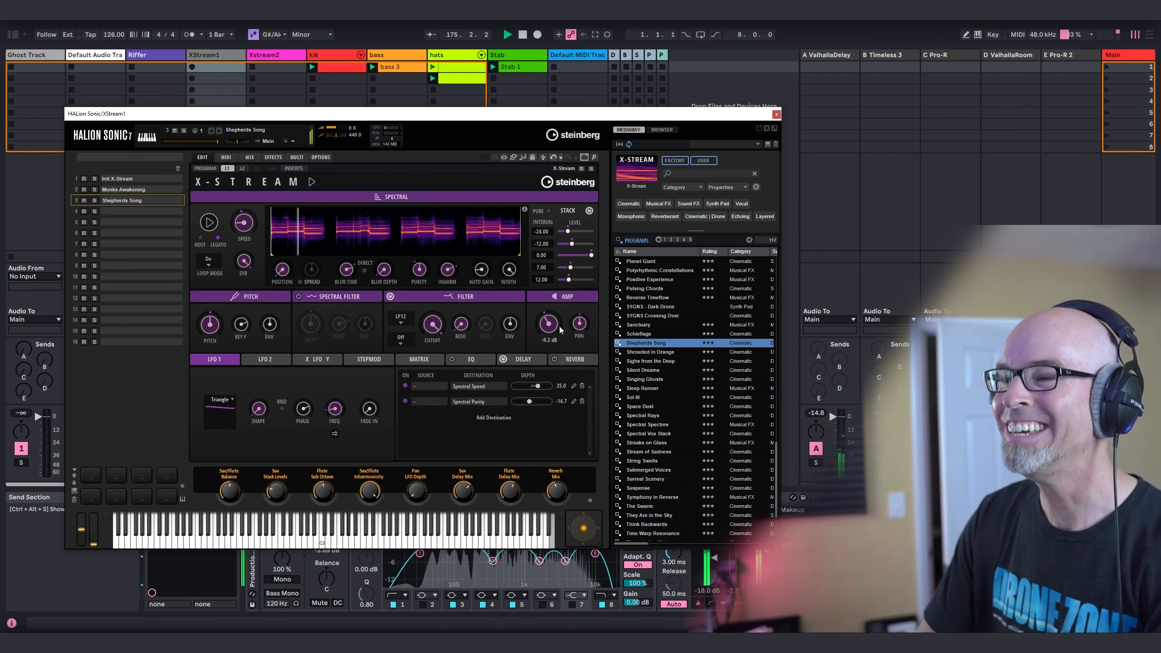
pyautogui.click(135, 190)
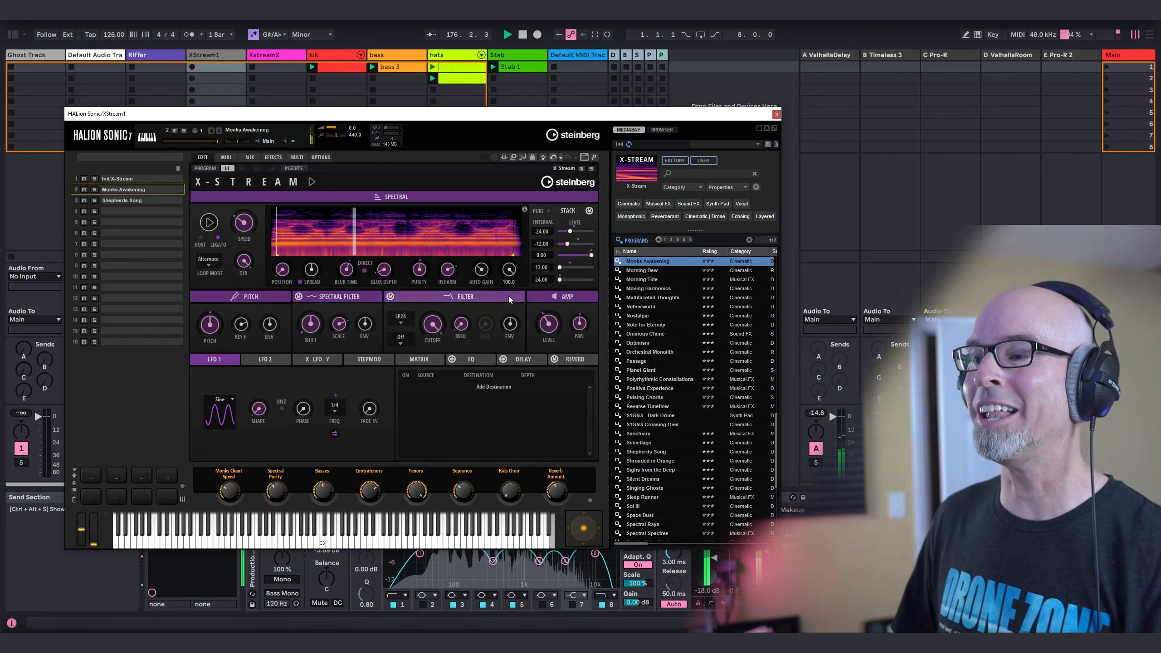
pyautogui.click(145, 179)
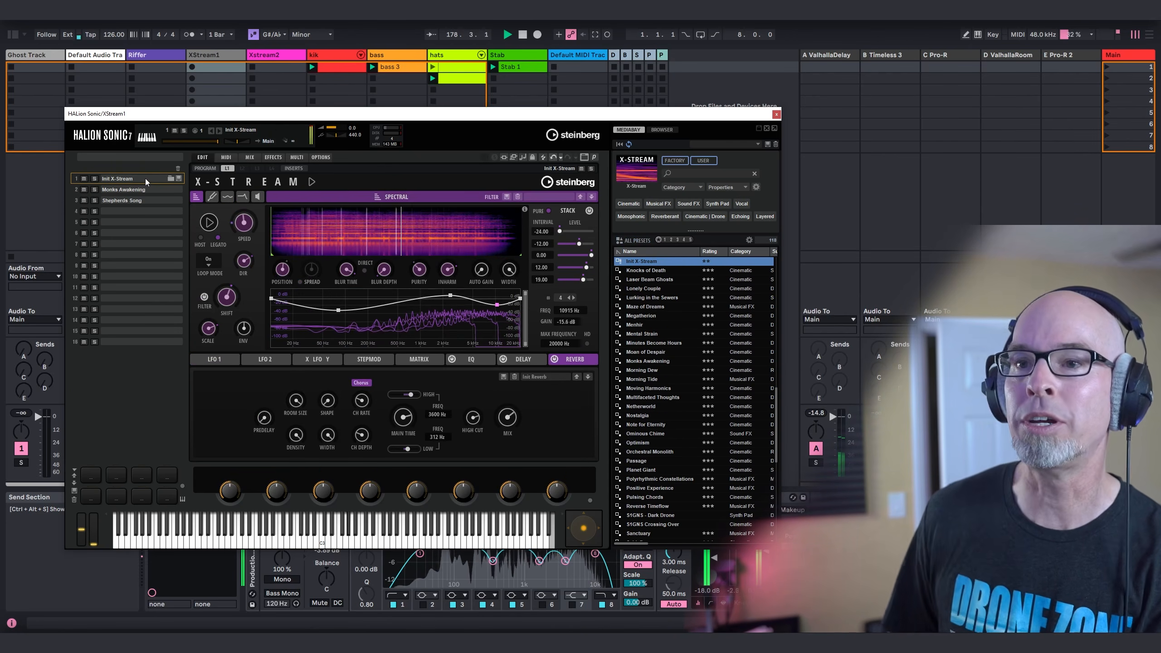
pyautogui.click(141, 189)
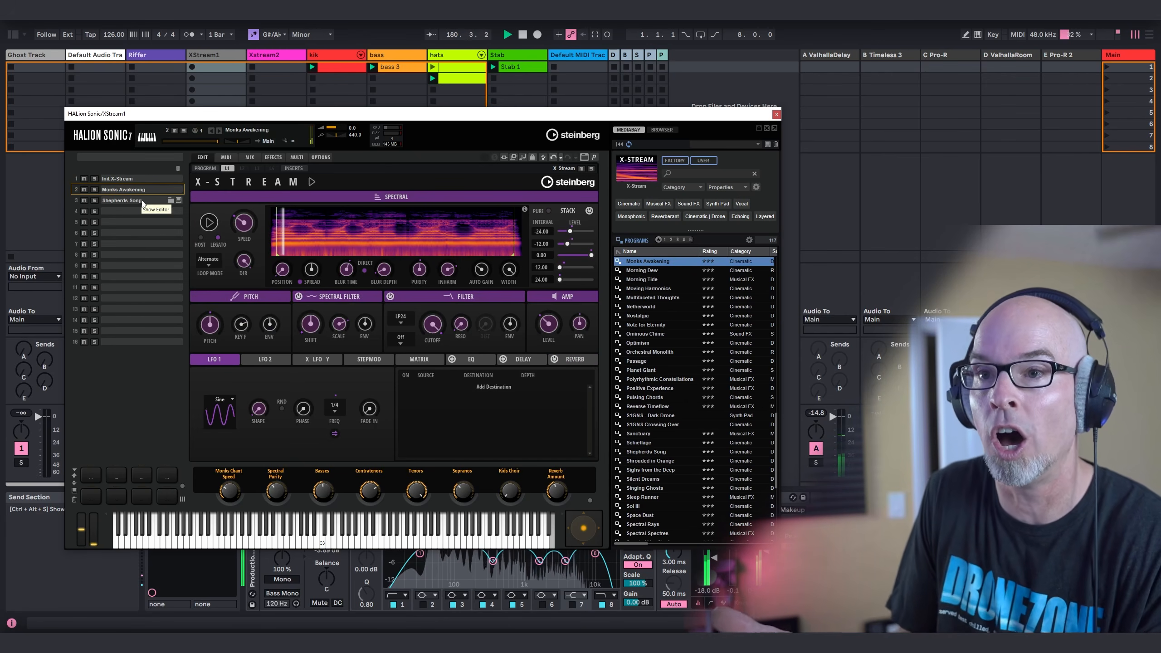
# - Load the X-Stream program Aftermath into slot 4
pyautogui.click(134, 211)
pyautogui.scroll(-3, 609, 348)
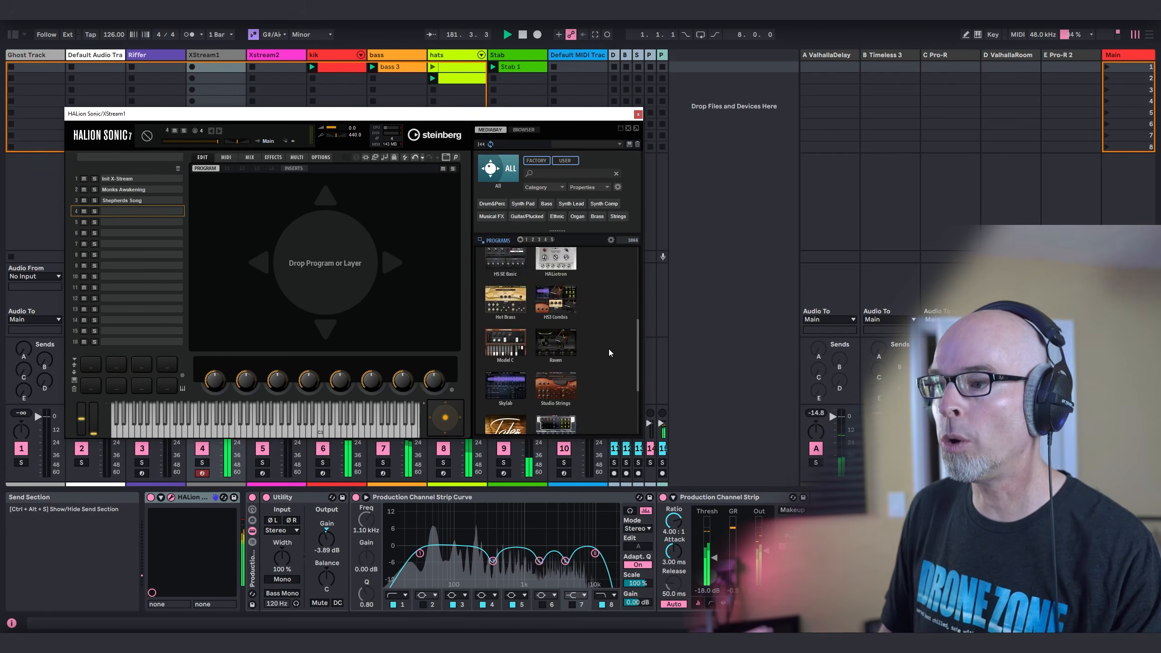
pyautogui.click(556, 409)
pyautogui.scroll(-2, 525, 362)
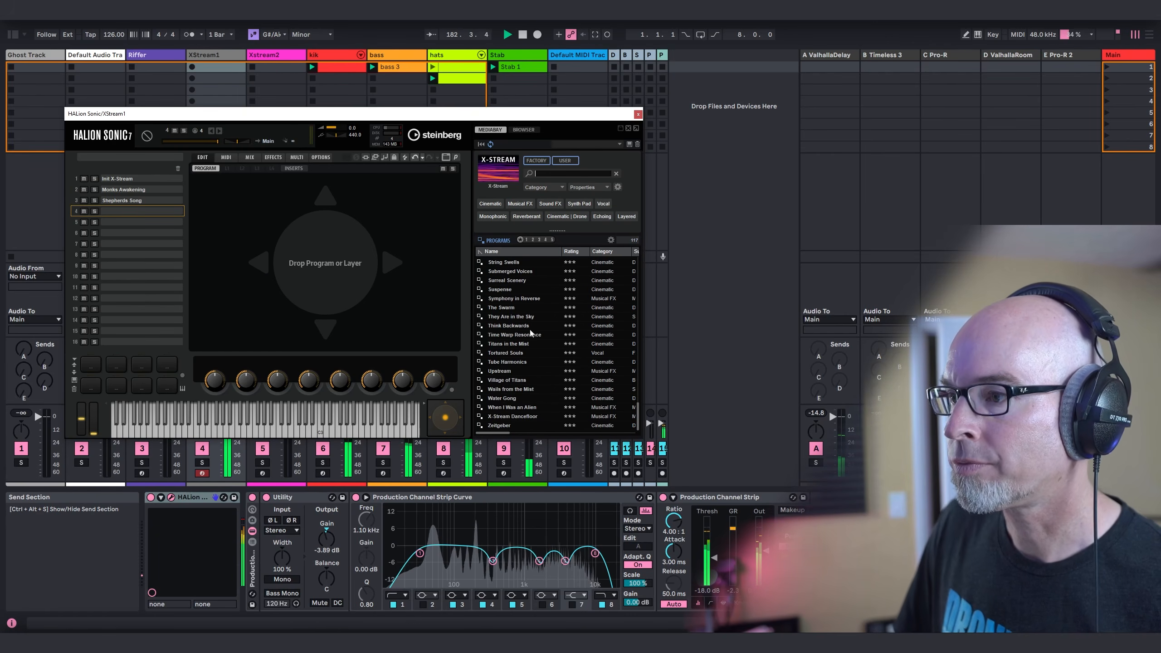
pyautogui.scroll(20, 515, 319)
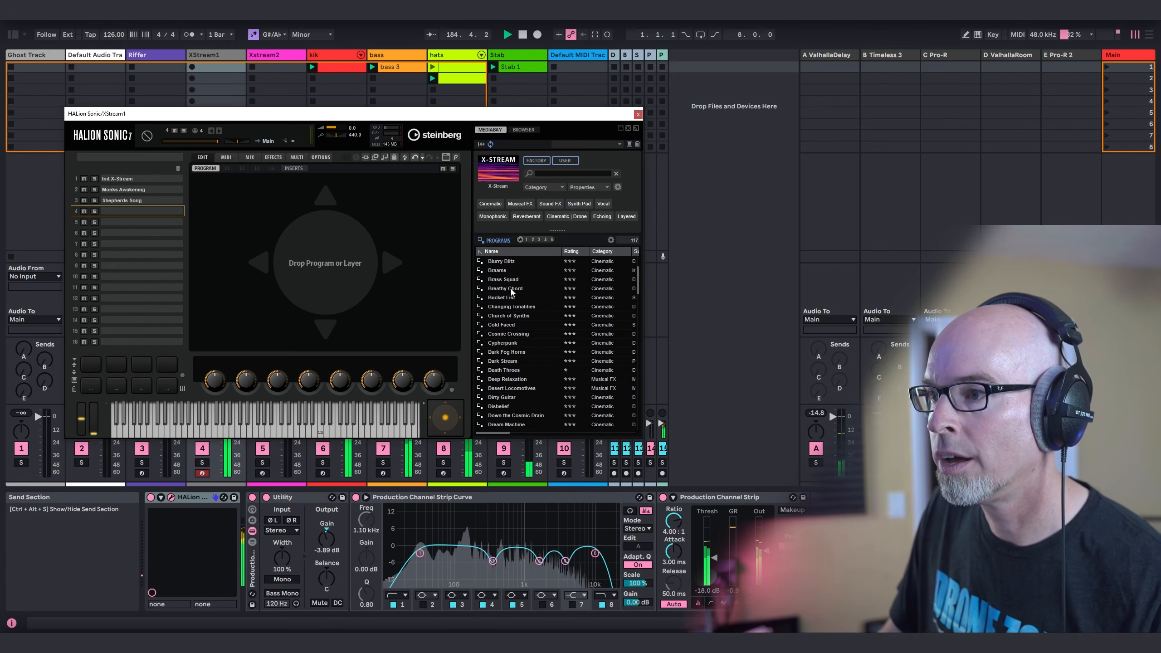
pyautogui.scroll(2, 516, 274)
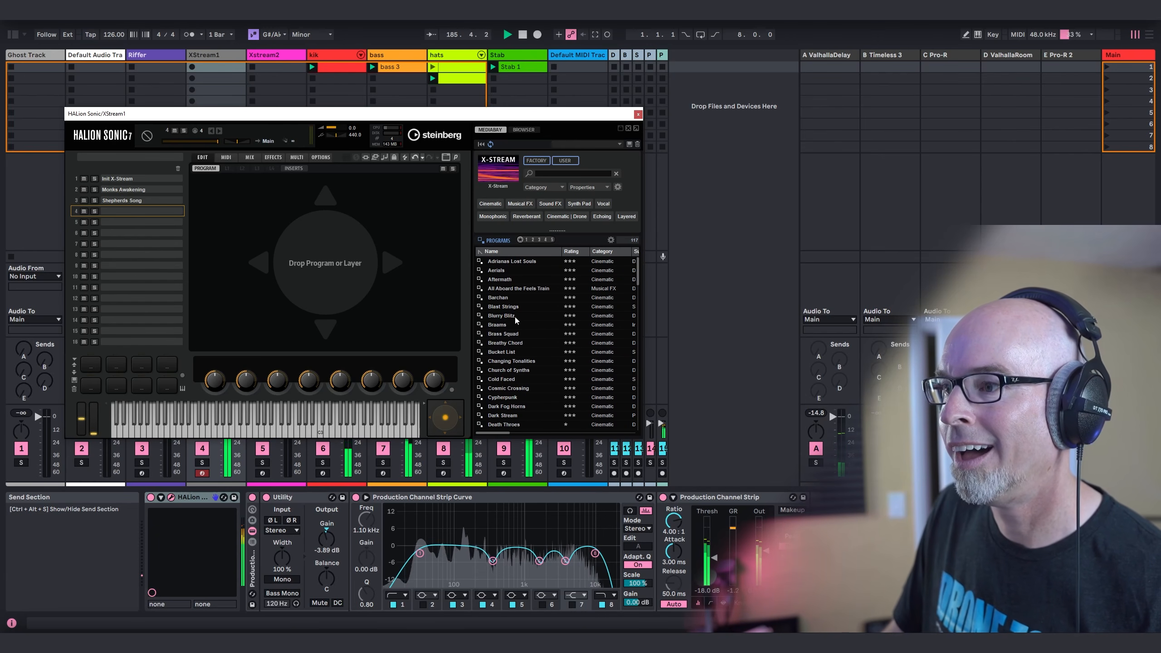
pyautogui.doubleClick(509, 280)
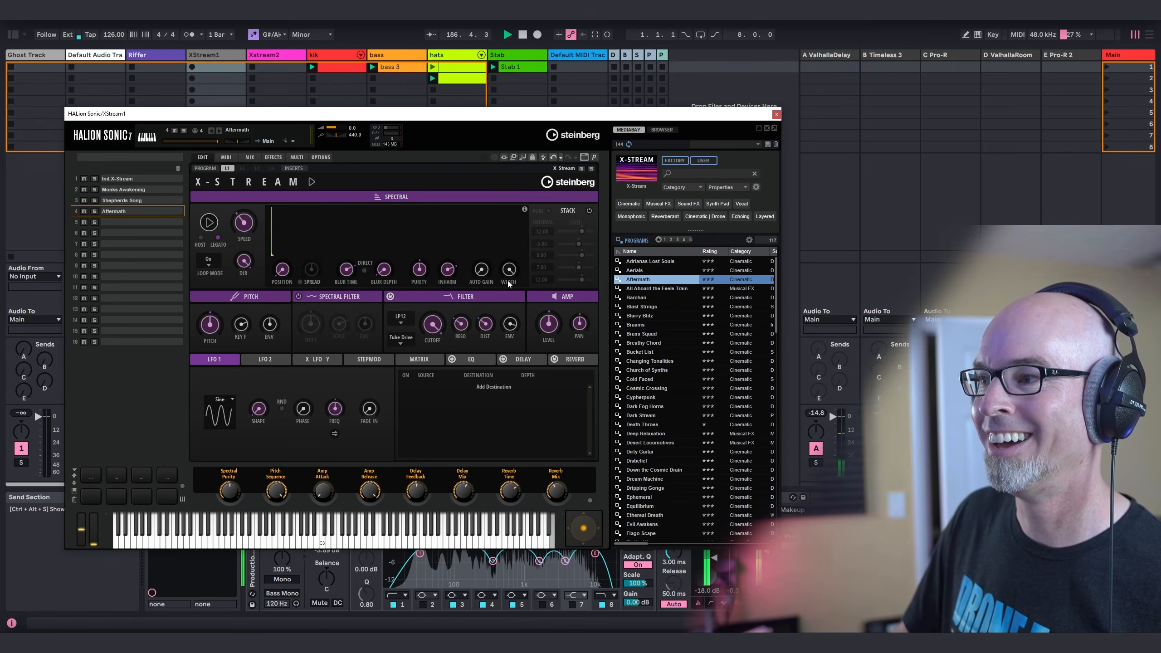
# - Assign Aftermath to MIDI channel 1 and mute the Monks Awakening slot
pyautogui.click(550, 323)
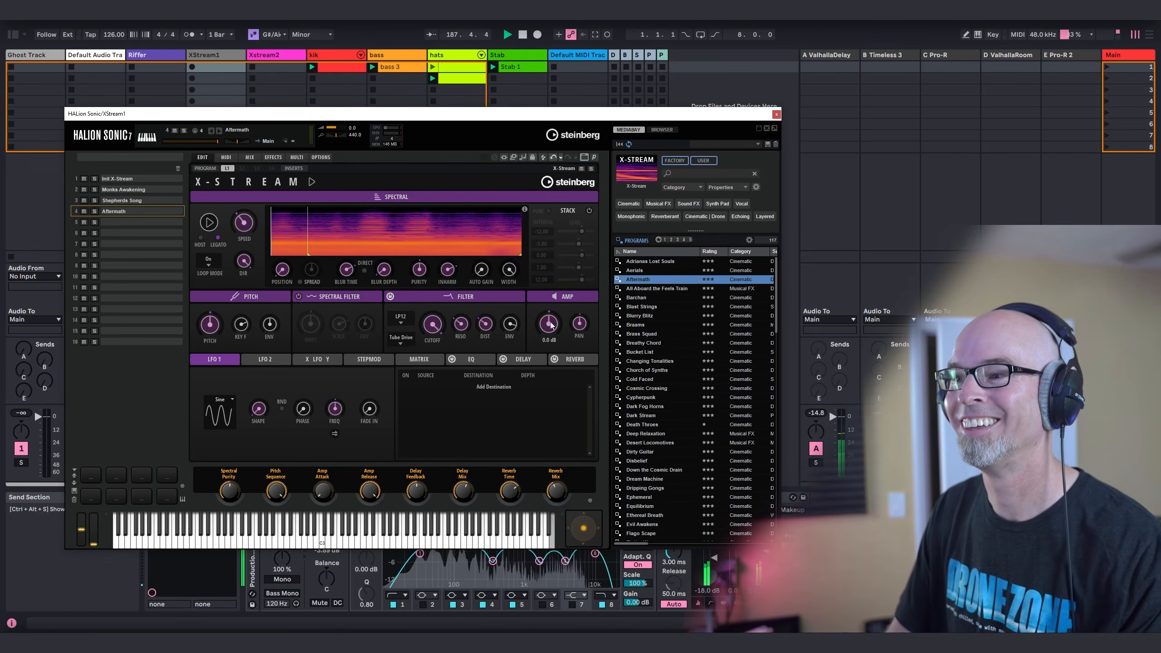
pyautogui.click(203, 131)
pyautogui.click(206, 144)
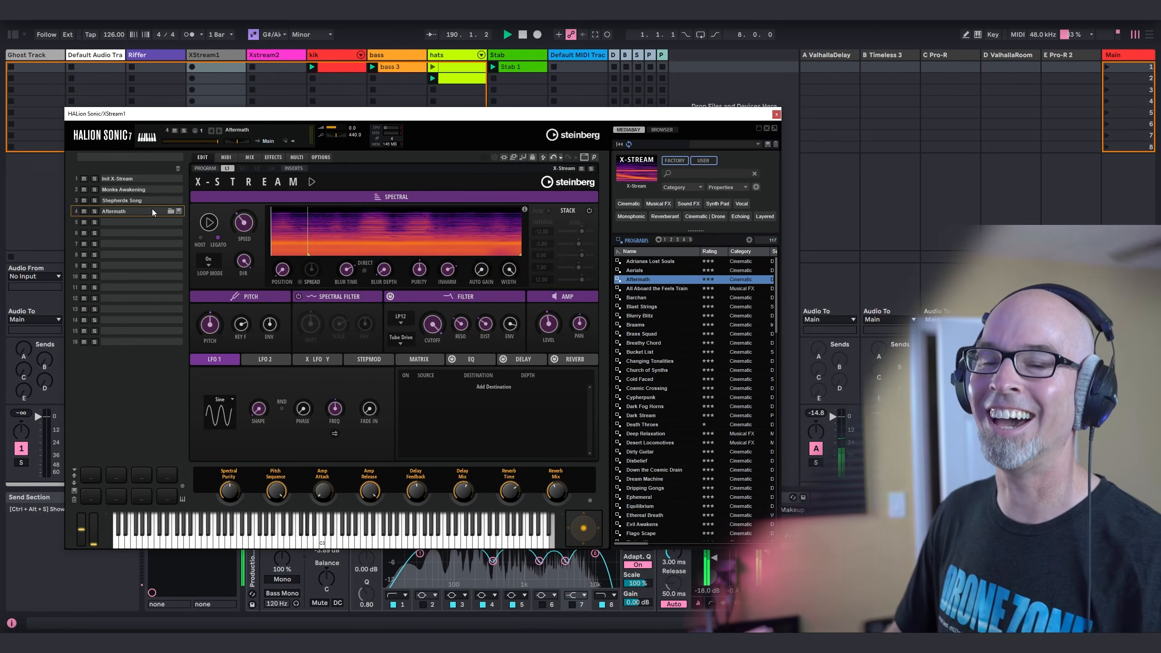
pyautogui.click(95, 189)
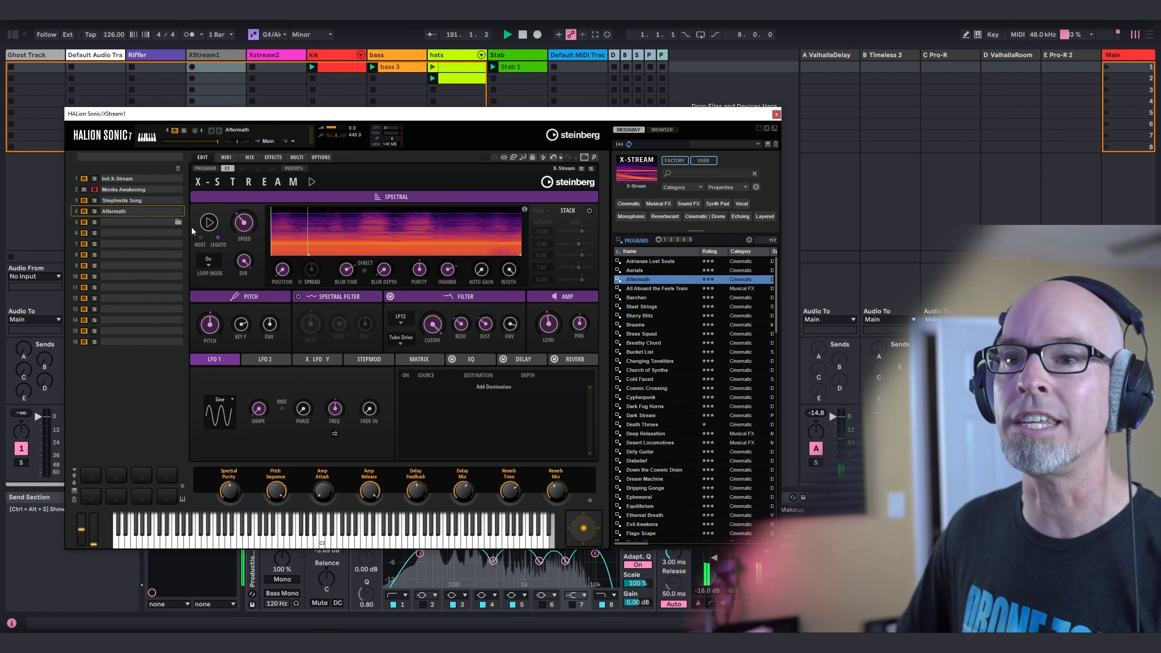
pyautogui.click(84, 189)
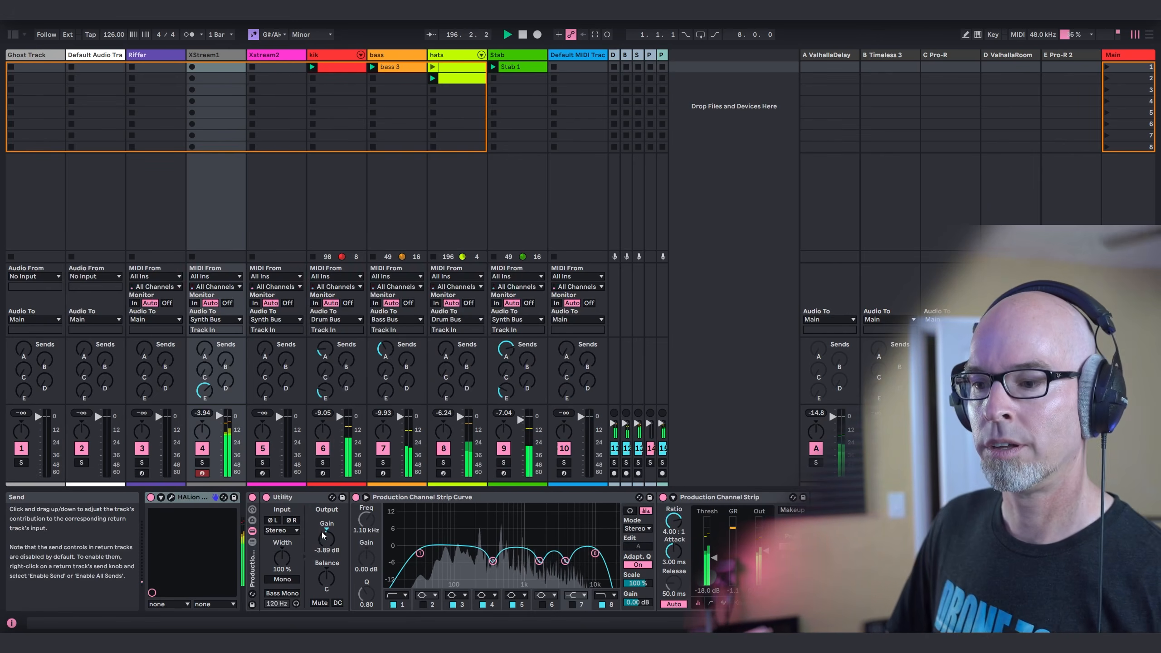
# - Lower the Utility gain on the XStream1 track to about -7.8 dB and reopen the HALion Sonic window
pyautogui.moveTo(327, 539); pyautogui.dragTo(326, 552)
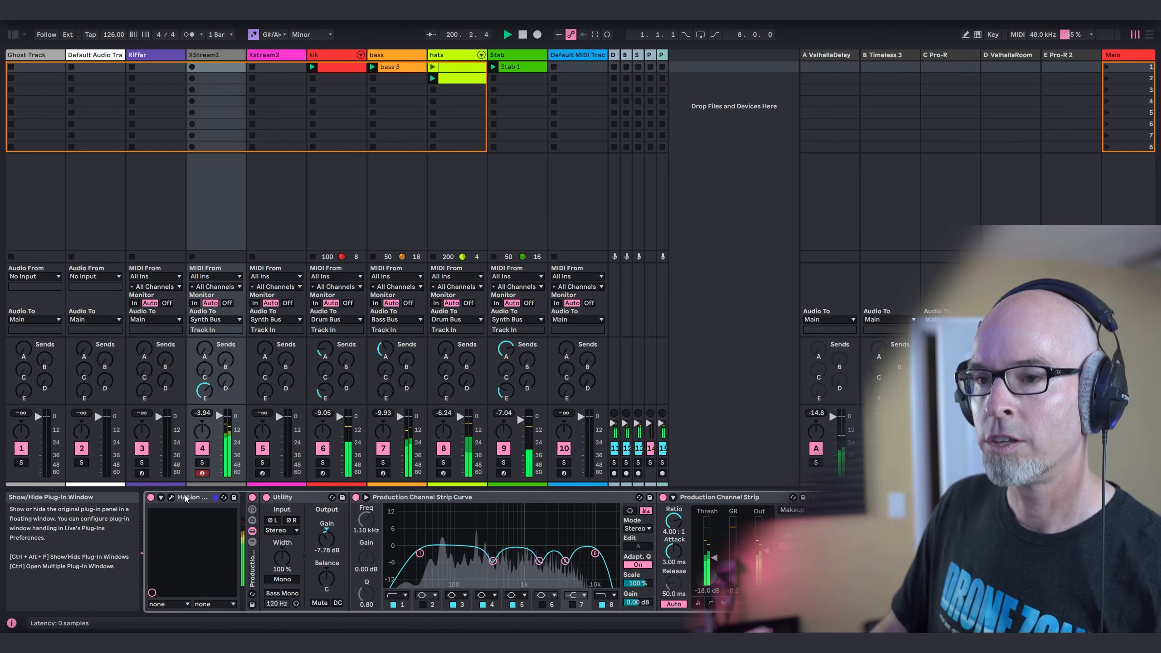
pyautogui.click(171, 497)
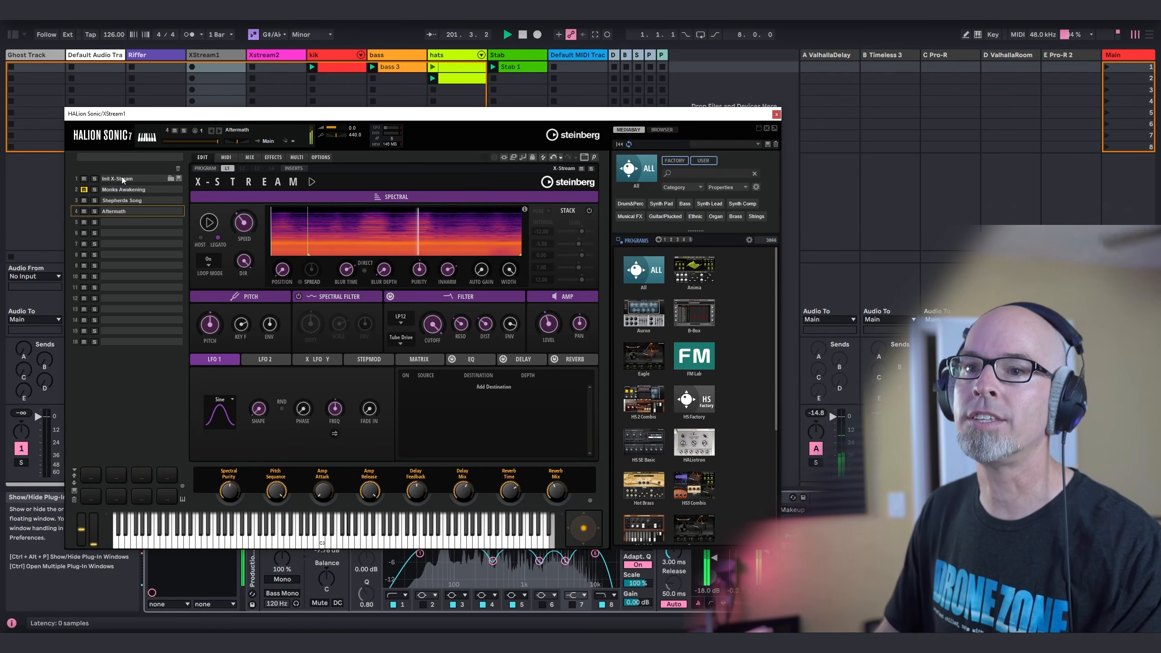
# - Show the modulation matrix of the Init X-Stream slot and lower the stack's 19.00 interval level to 0
pyautogui.click(123, 179)
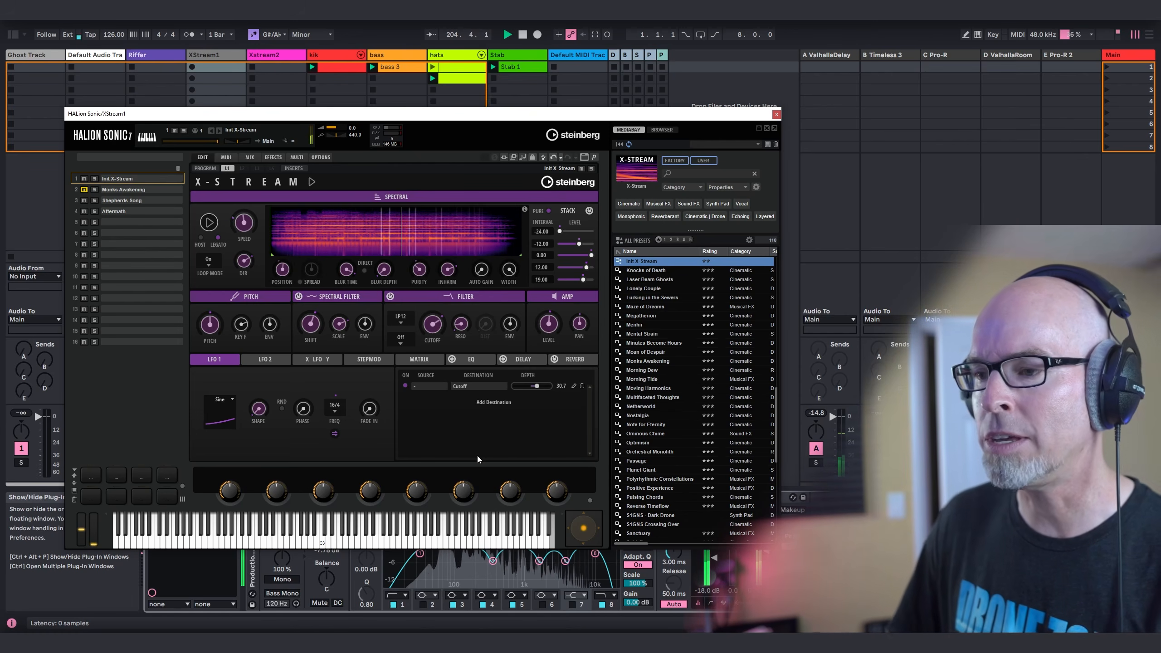
pyautogui.click(419, 359)
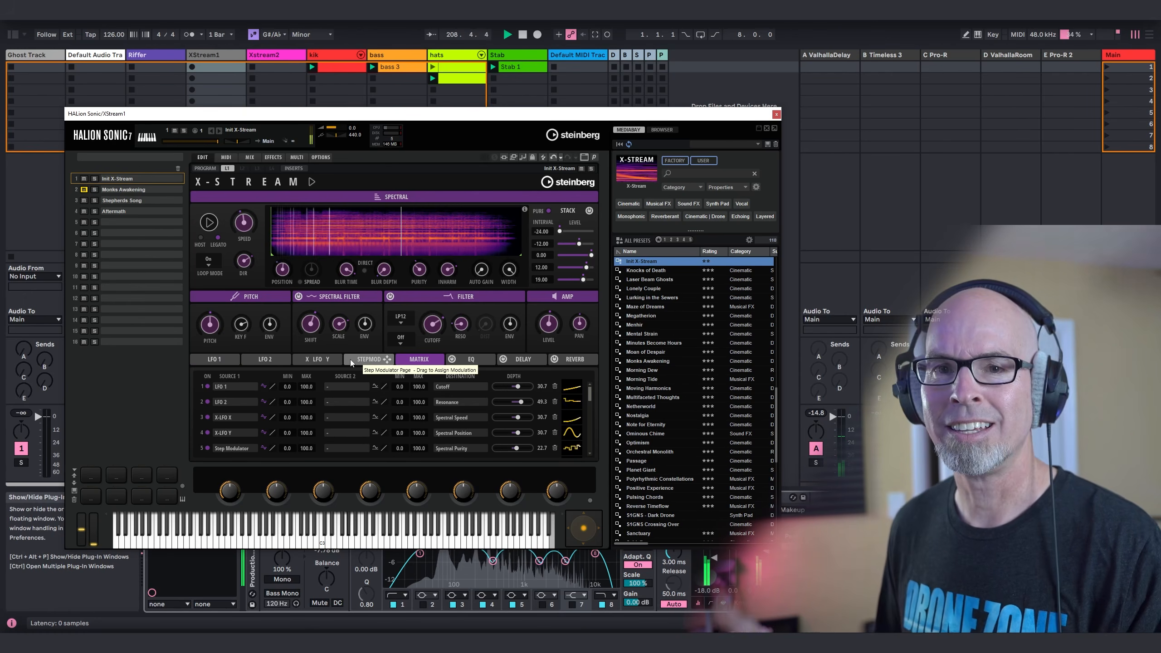
pyautogui.moveTo(583, 280); pyautogui.dragTo(551, 283)
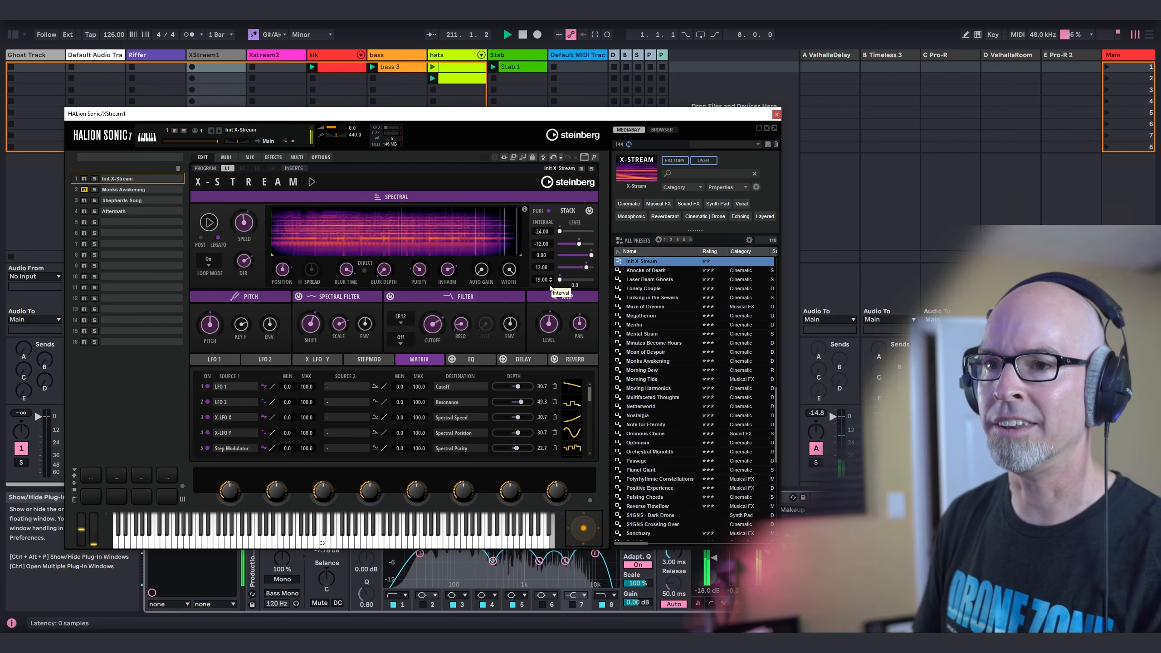